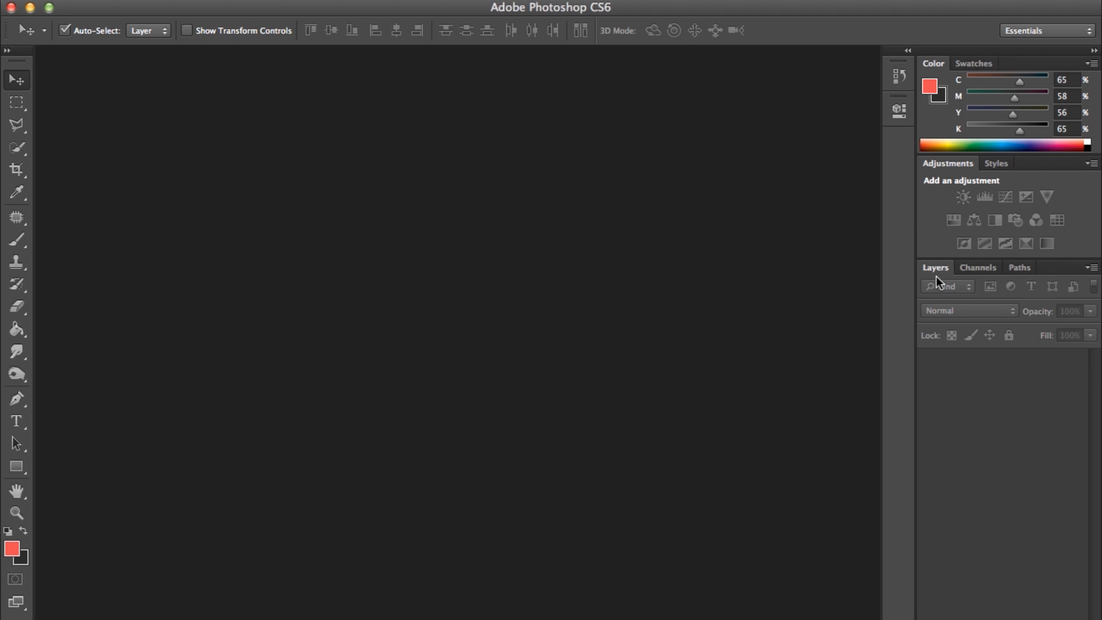
- Show the History panel in the workspace
left_click(526, 0)
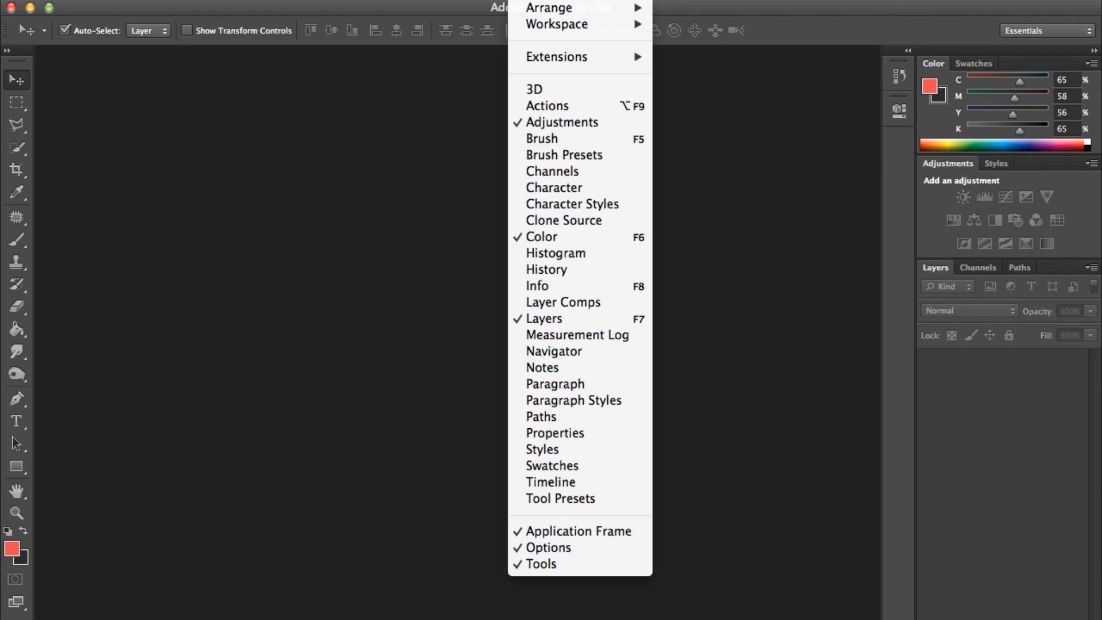
left_click(539, 277)
left_click(544, 268)
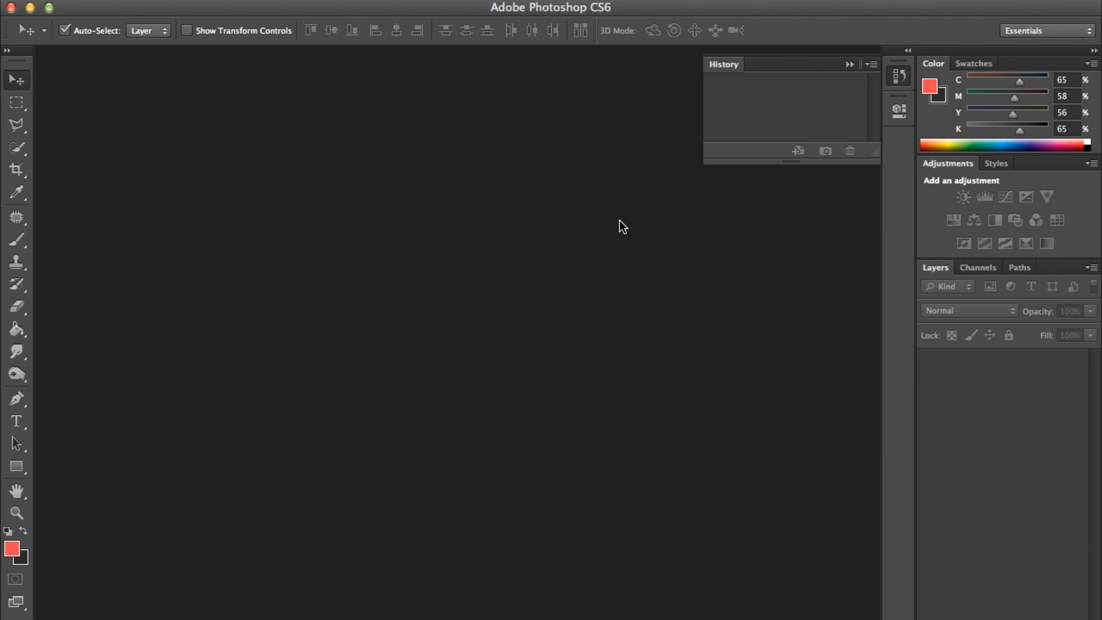
- Create a new white RGB document of 8.5 by 11 inches at 300 pixels per inch
left_click(148, 2)
left_click(150, 7)
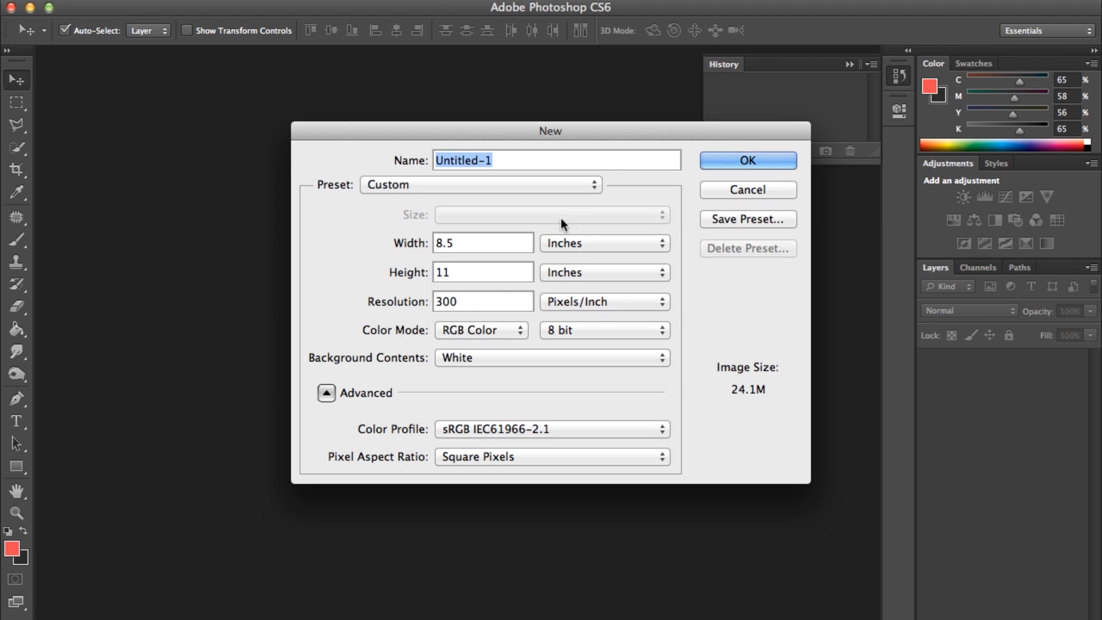
left_click(748, 156)
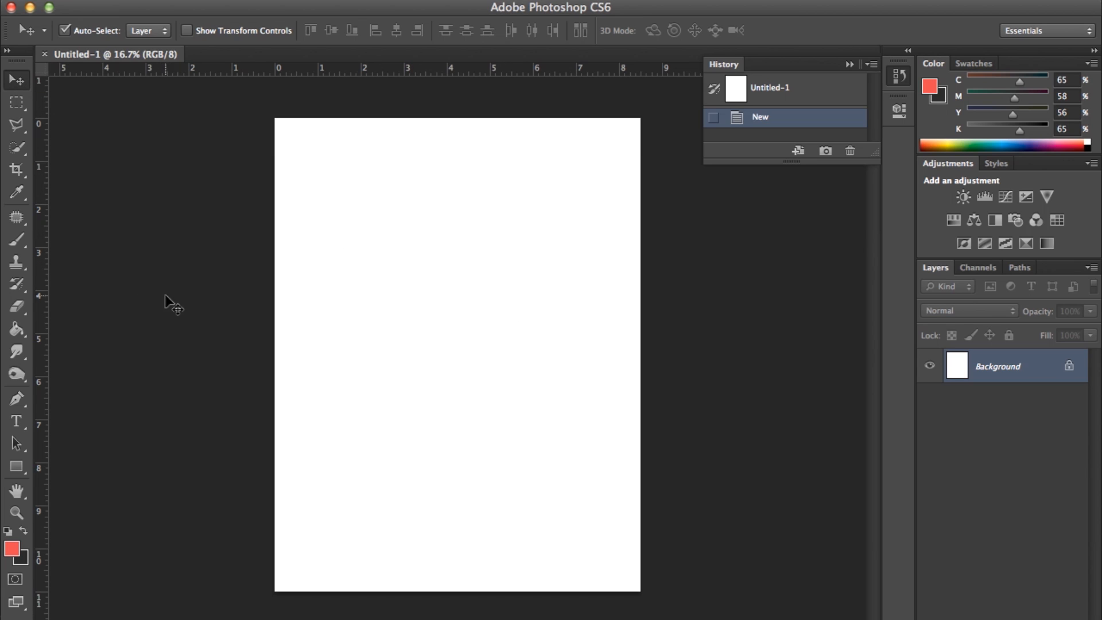
- Fill a rectangular marquee selection, about 6 by 5 inches in the page's upper half, with the coral red foreground color, and deselect it
left_click(19, 107)
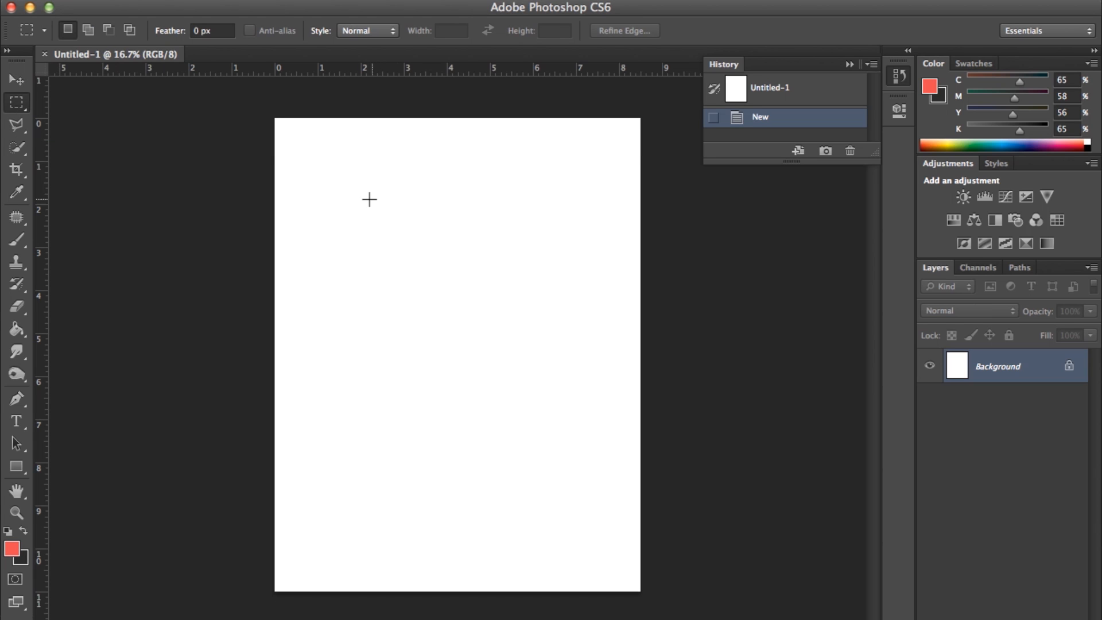
left_click_drag(341, 172, 599, 389)
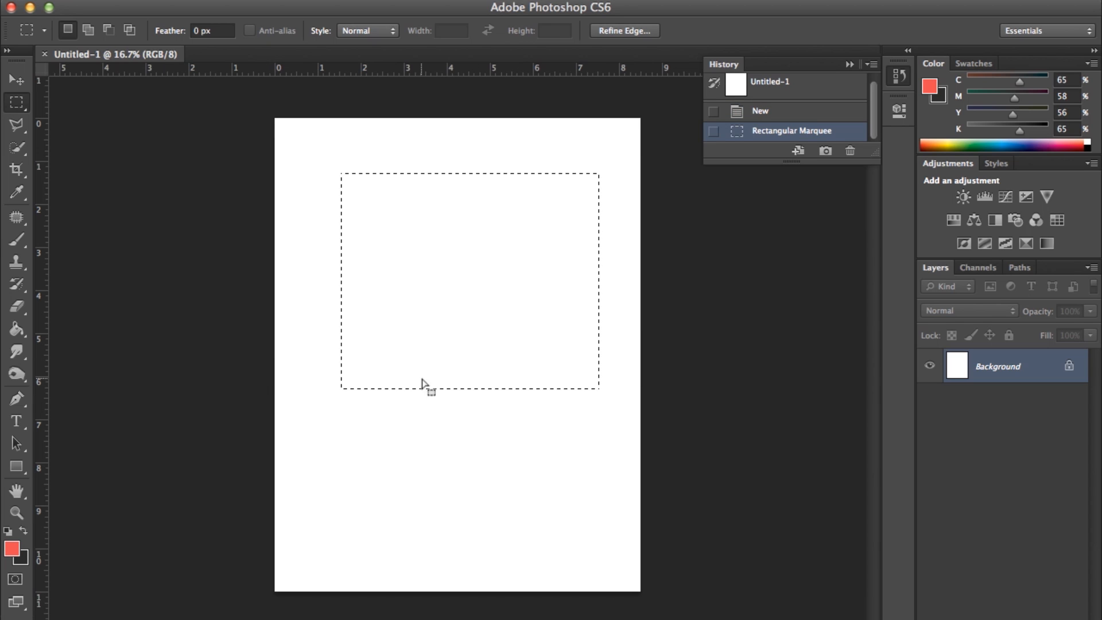
left_click(17, 329)
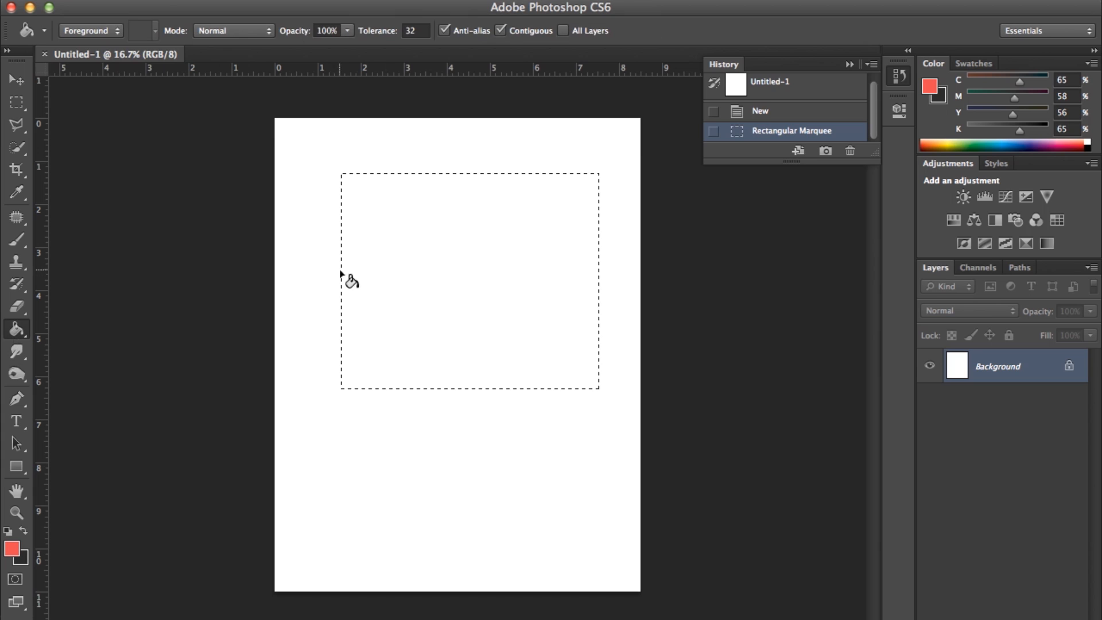
left_click(396, 280)
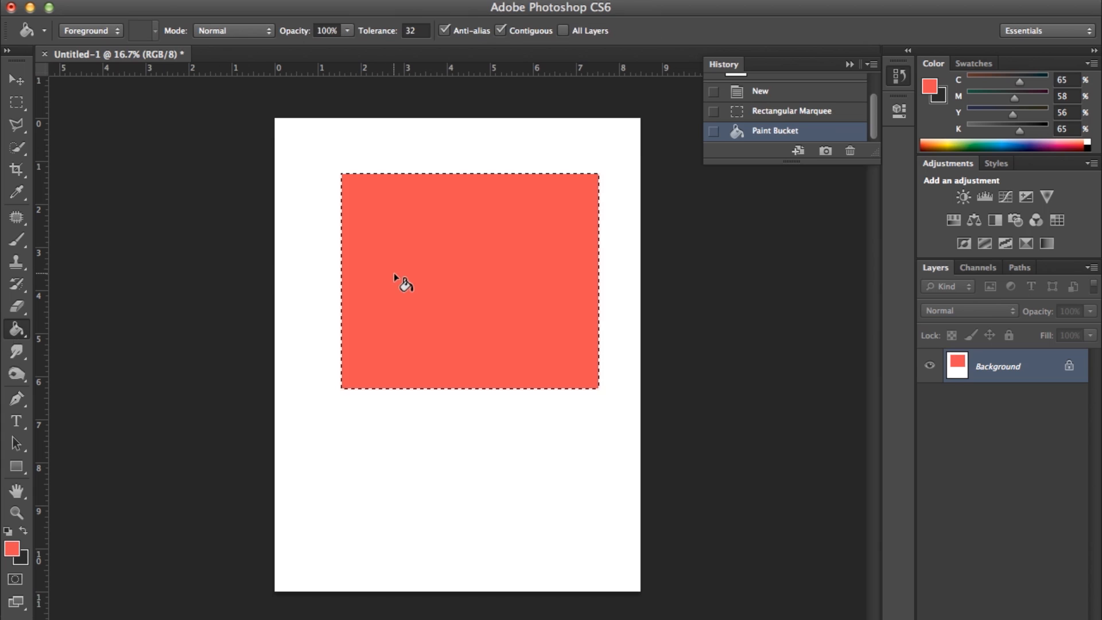
left_click(20, 82)
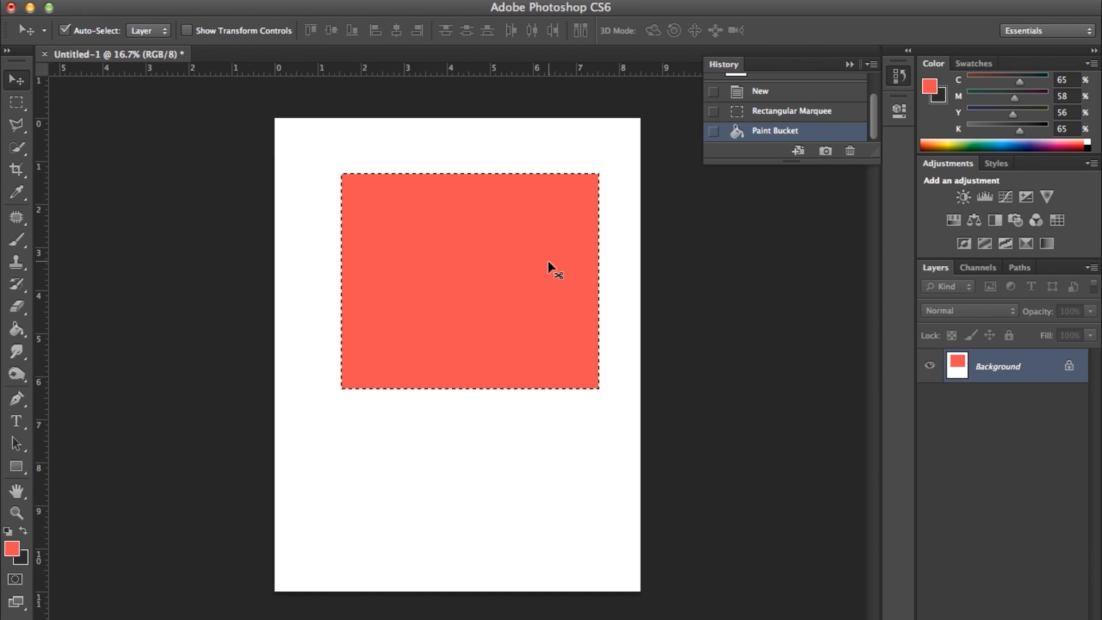
key("super+d")
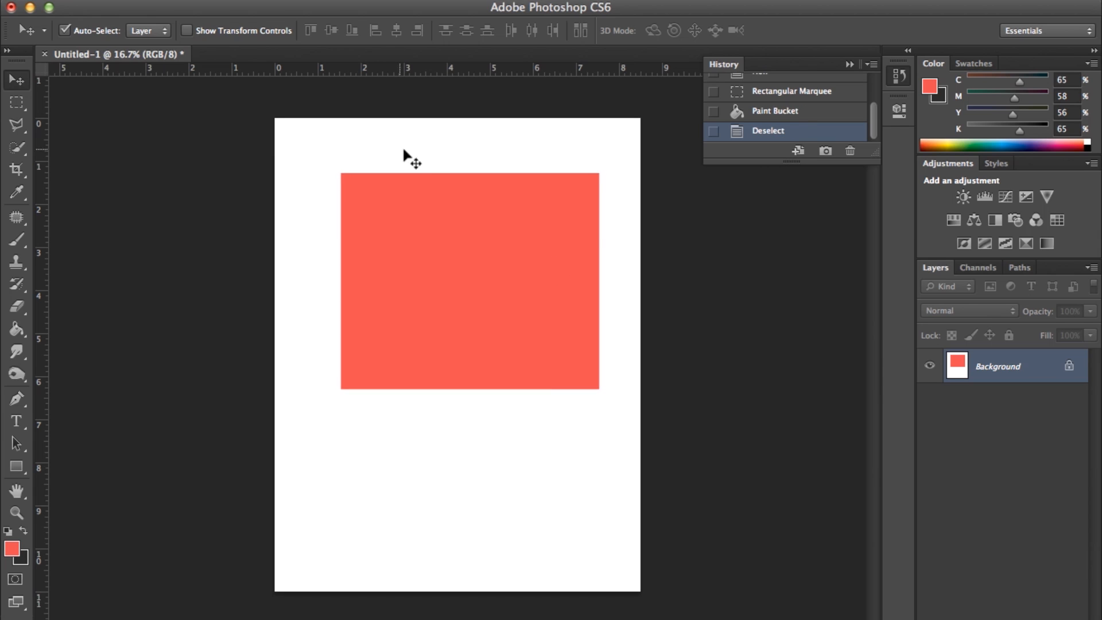
- Crop the page above and below to a strip about 3.5 inches high within the red rectangle, keeping the full width
left_click(16, 169)
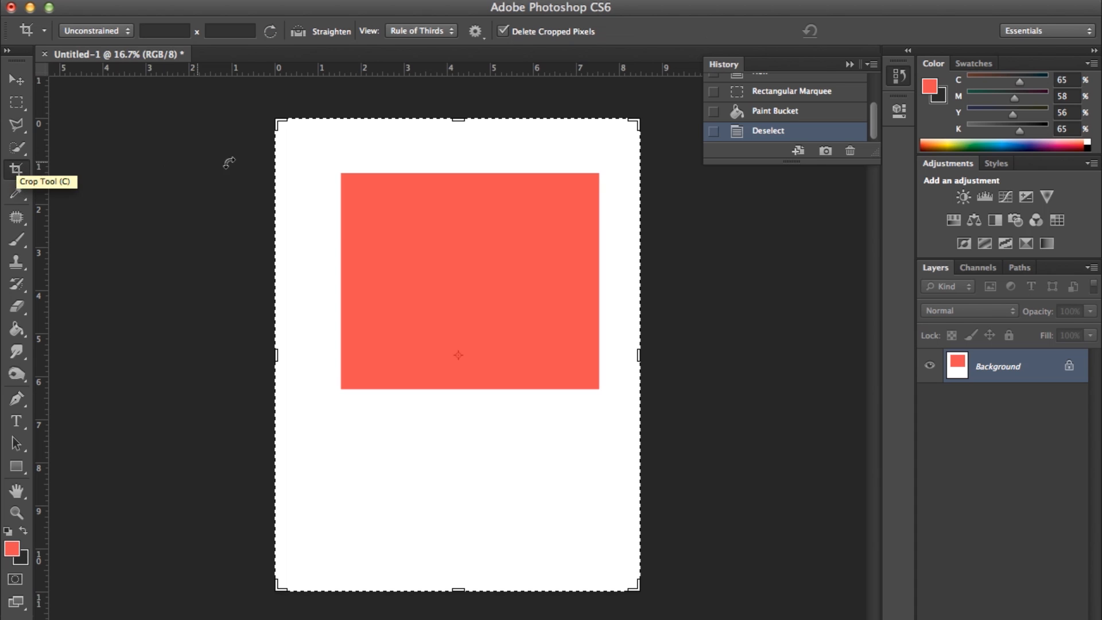
left_click_drag(462, 123, 460, 166)
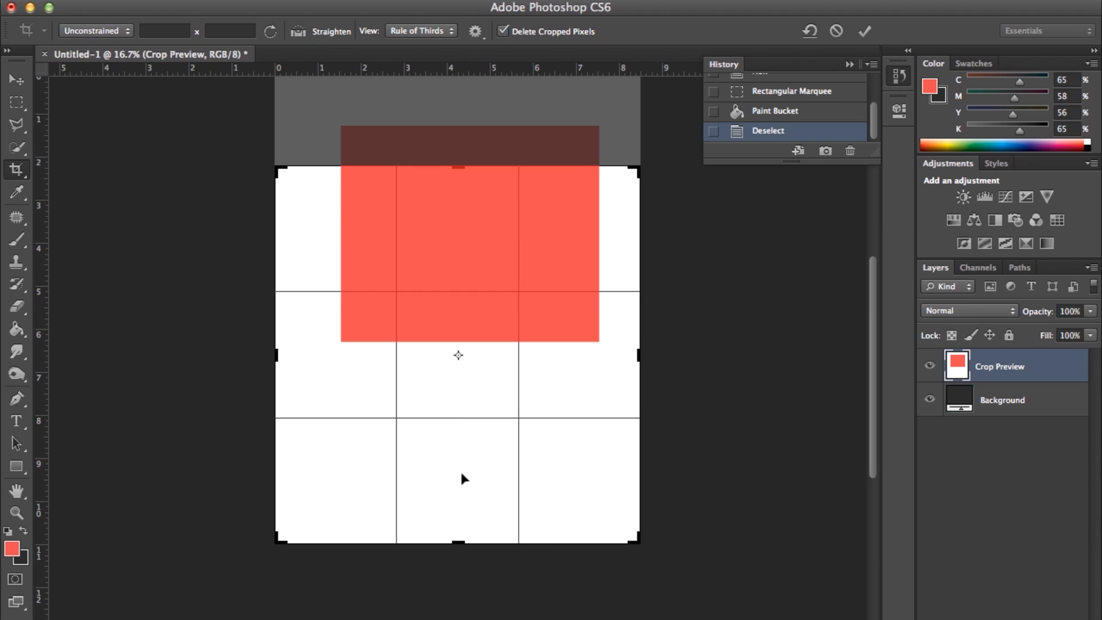
left_click_drag(459, 540, 489, 425)
key("Return")
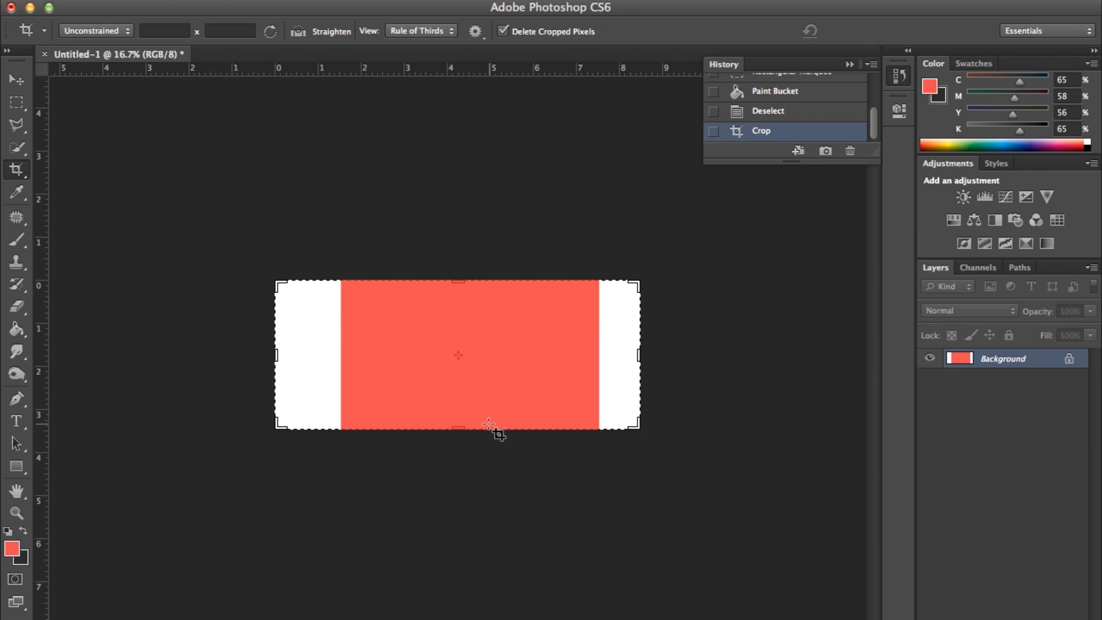
left_click(489, 424)
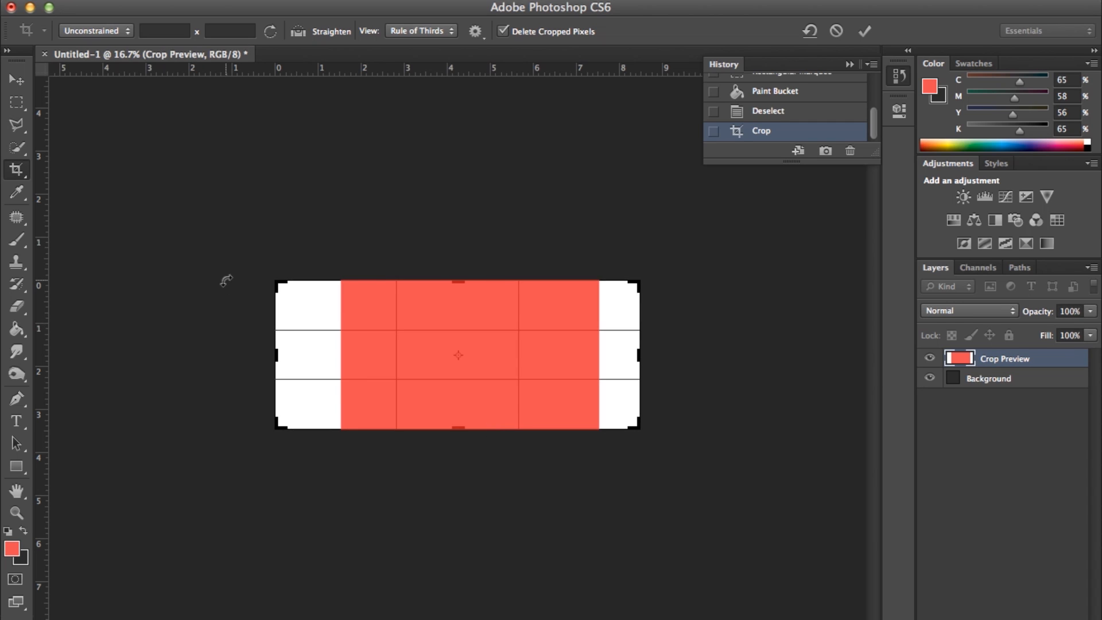
left_click(21, 197)
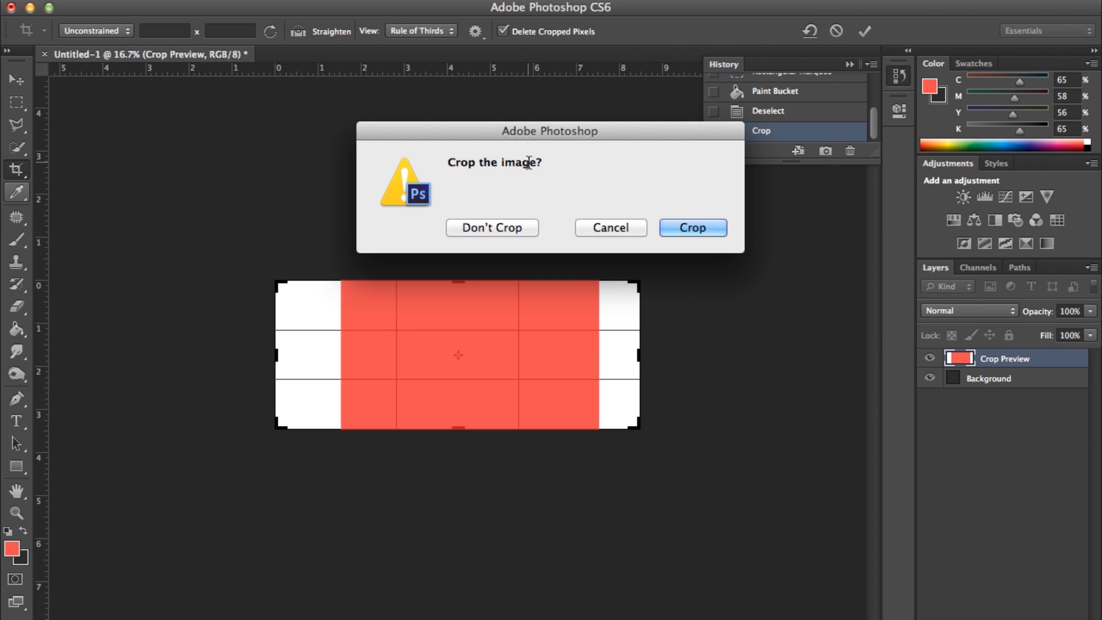
left_click(717, 229)
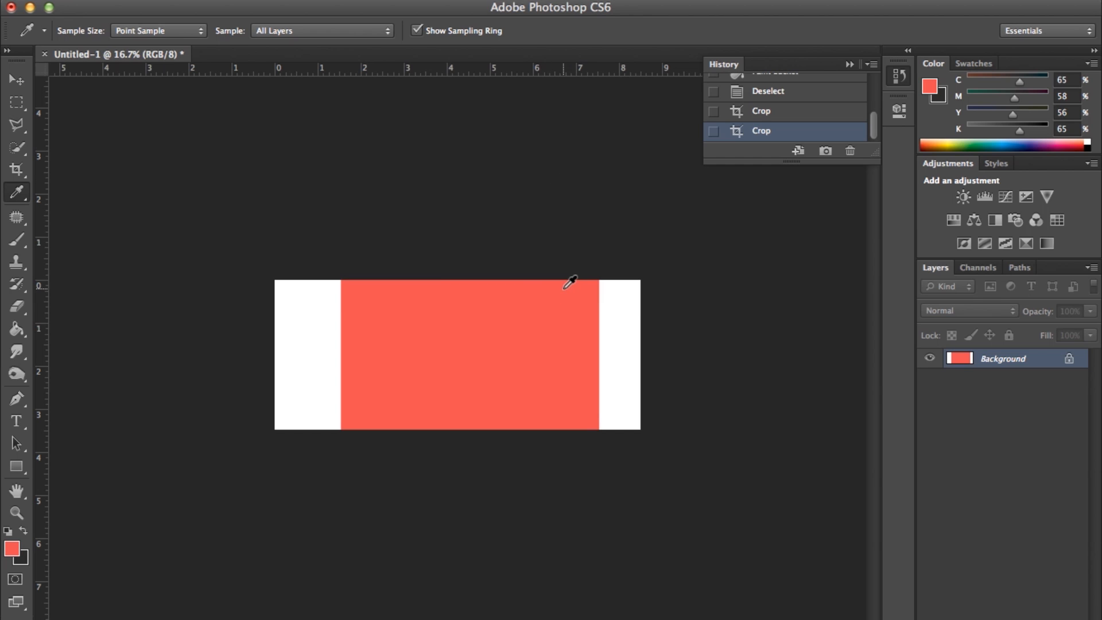
- Sample the red rectangle and the white margin beside it with the Eyedropper, leaving white as the background color
left_click(583, 288)
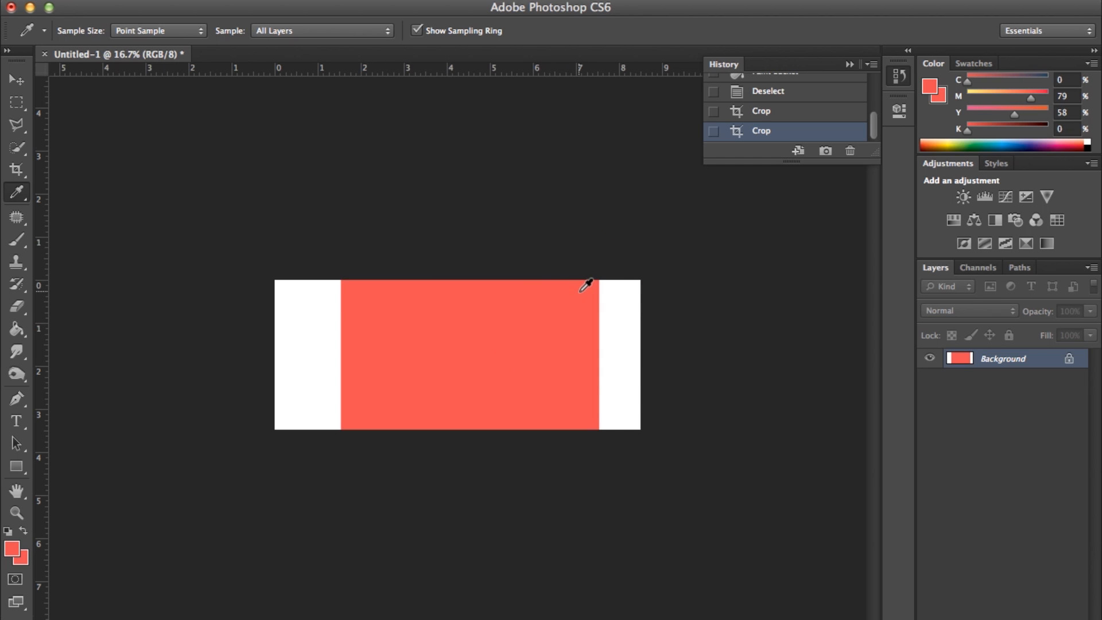
left_click(629, 300, "alt")
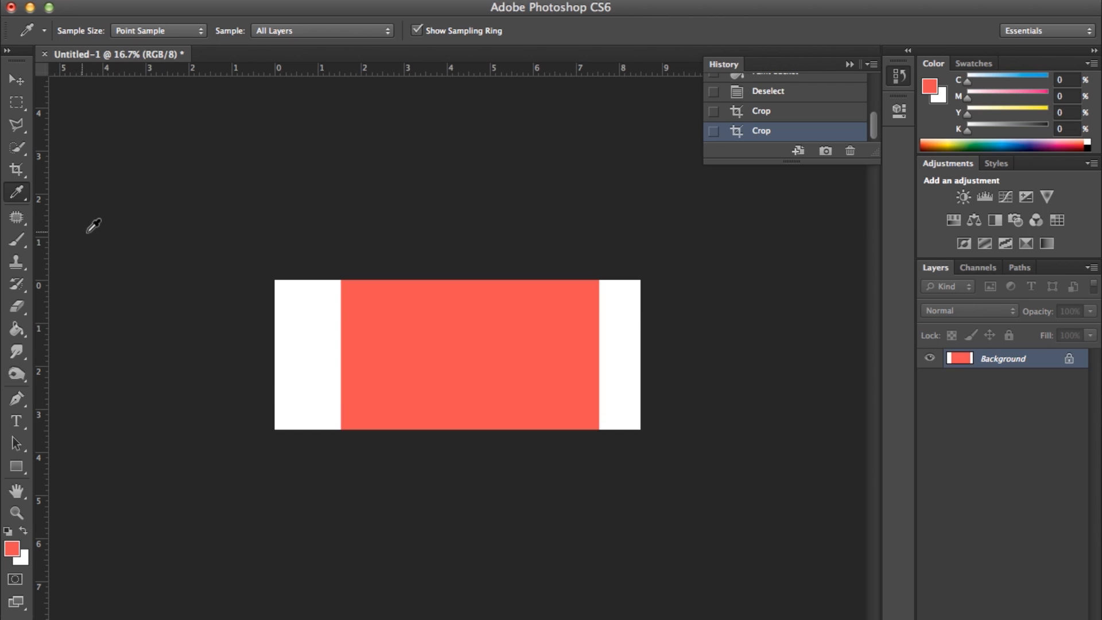
left_click(17, 263)
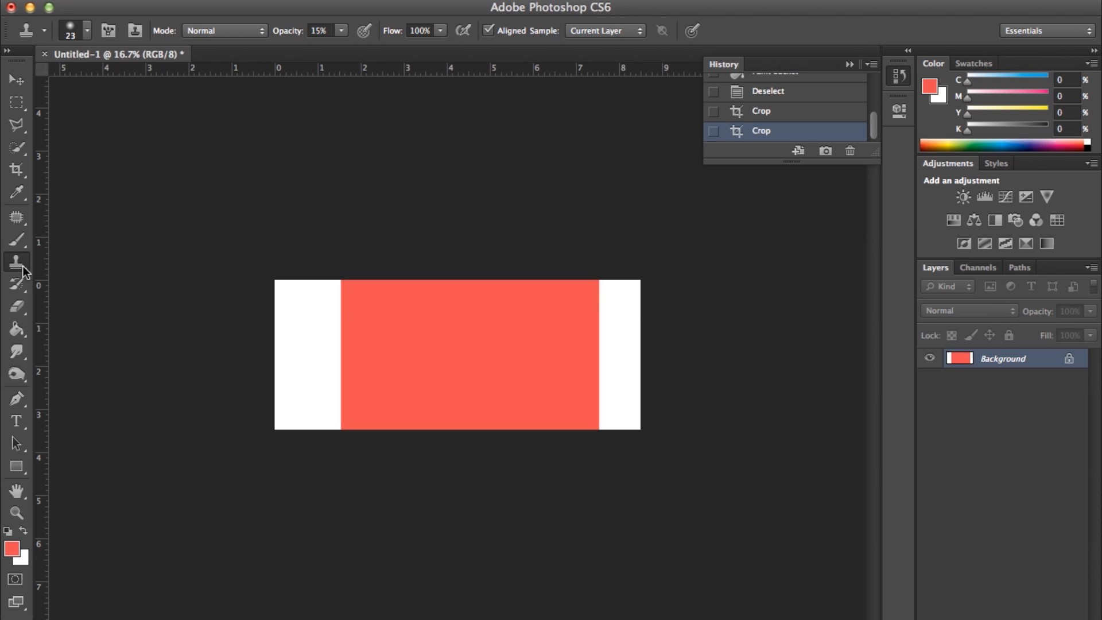
left_click(18, 422)
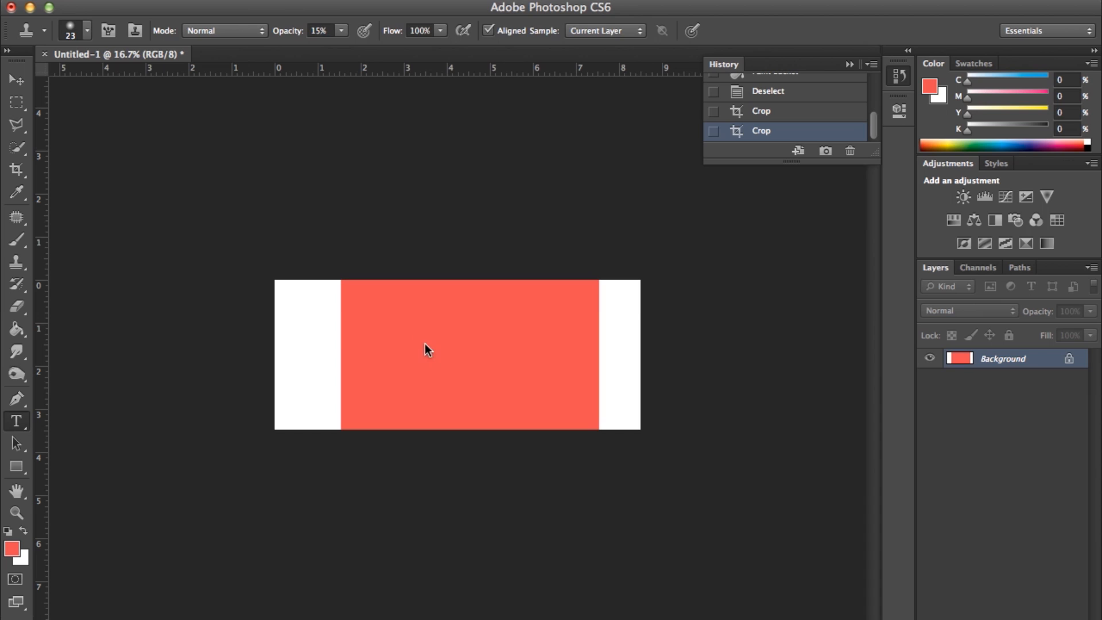
left_click(12, 550)
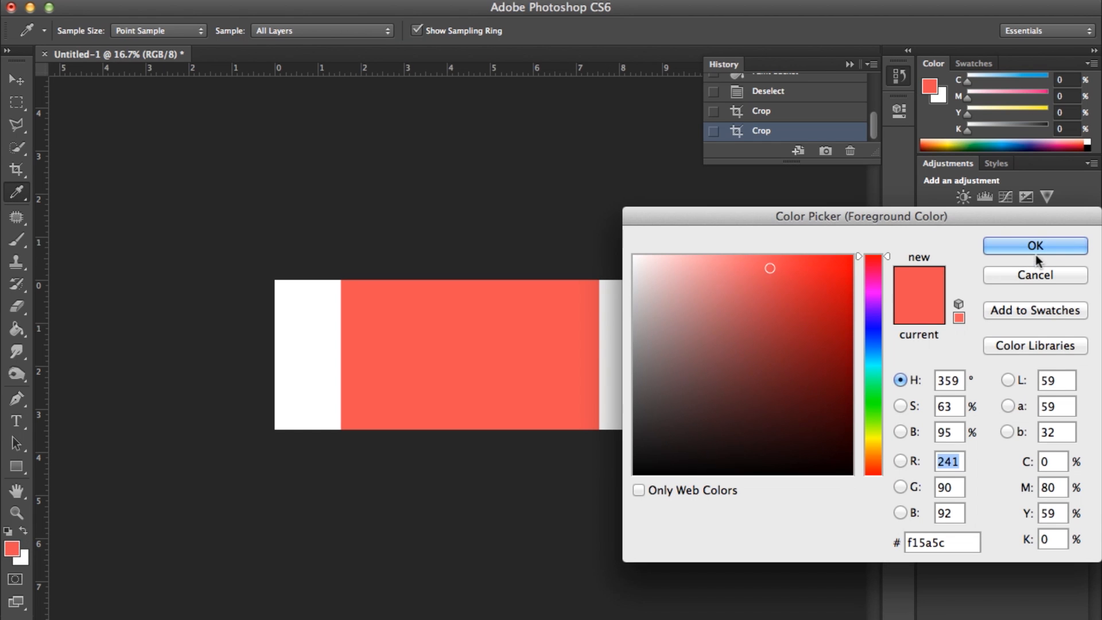
mouse_move(735, 323)
left_mouse_down()
mouse_move(834, 298)
mouse_move(833, 355)
left_mouse_up()
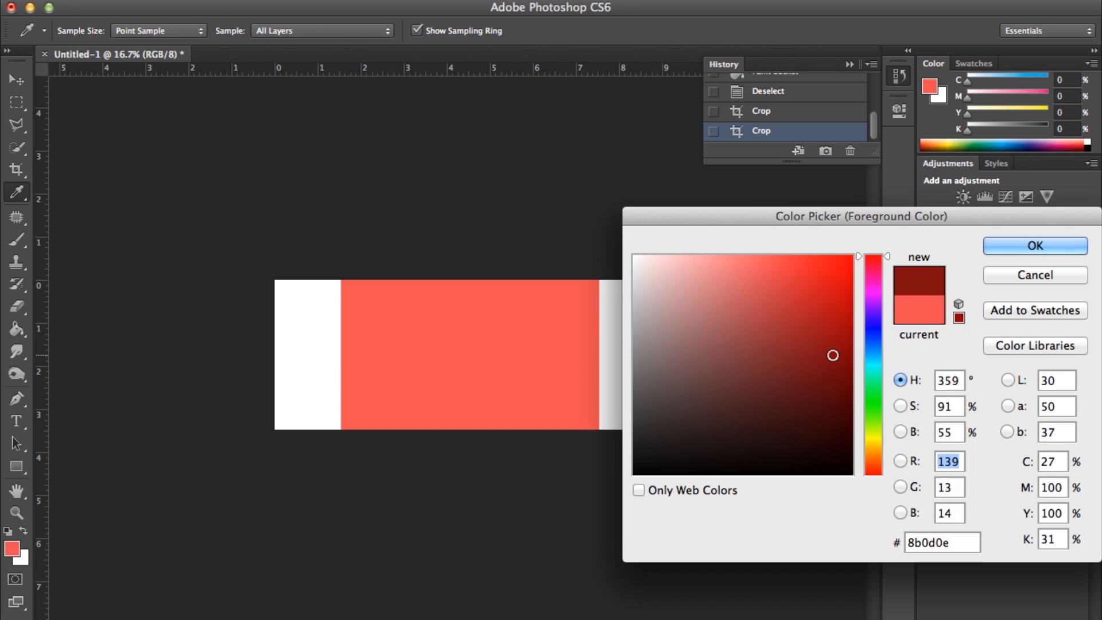
double_click(1062, 462)
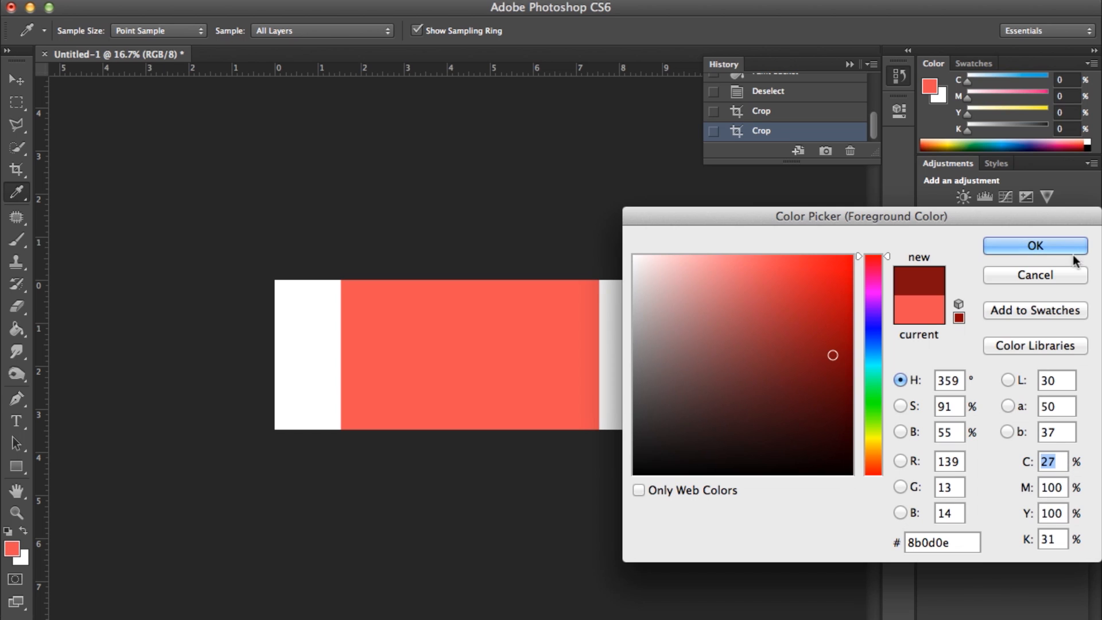
left_click(1063, 280)
key("t")
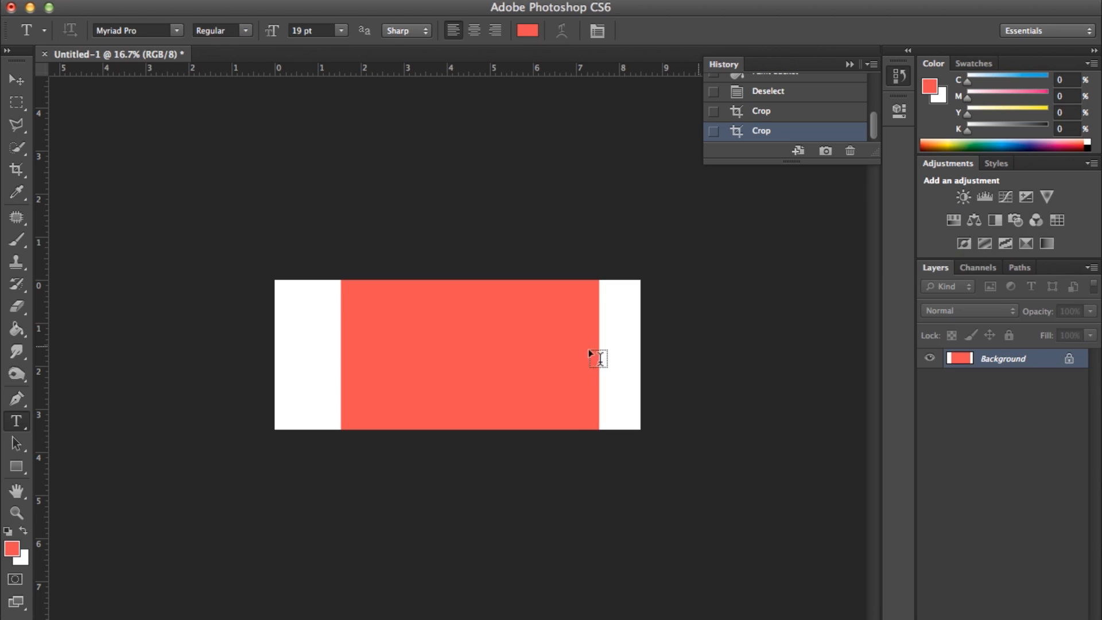
- Try to move the locked Background layer with the Move tool
left_click(16, 83)
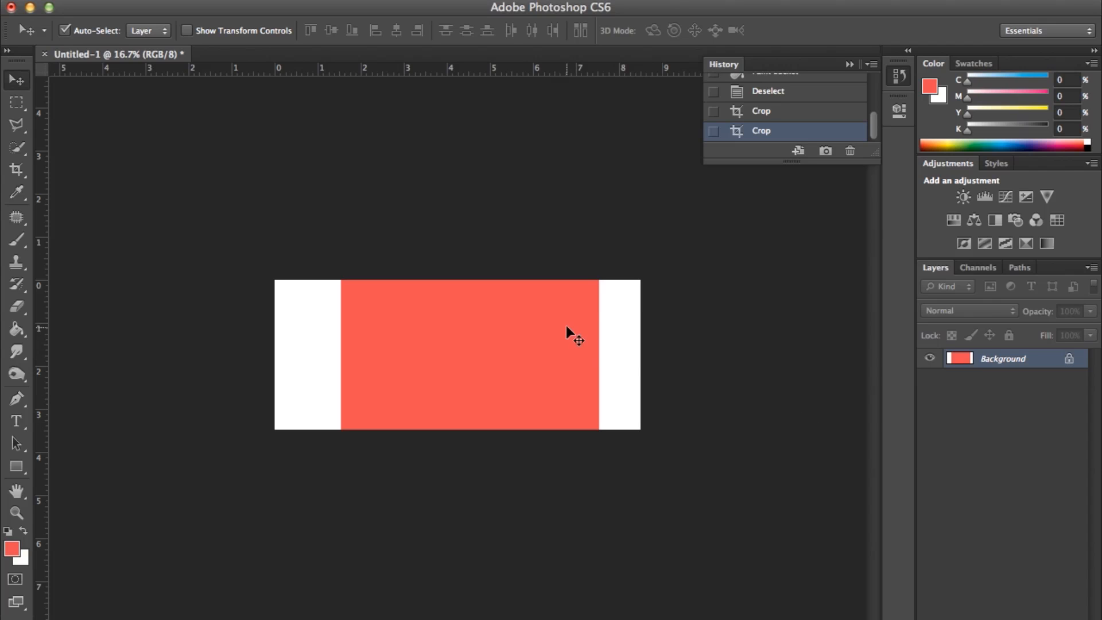
left_click_drag(621, 350, 577, 358)
left_click(681, 231)
- Close the cropped document without saving its changes
key("super+w")
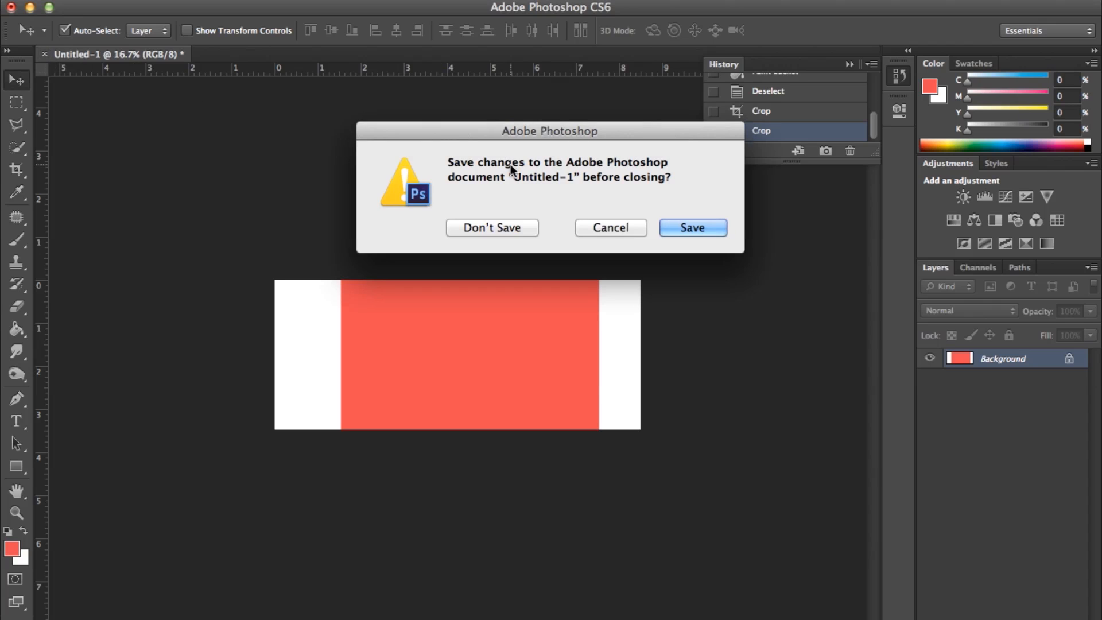
left_click(529, 227)
- Create a new document from the U.S. Paper preset in Letter size, 8.5 by 11 inches, 300 pixels per inch, RGB Color, white background
left_click(140, 1)
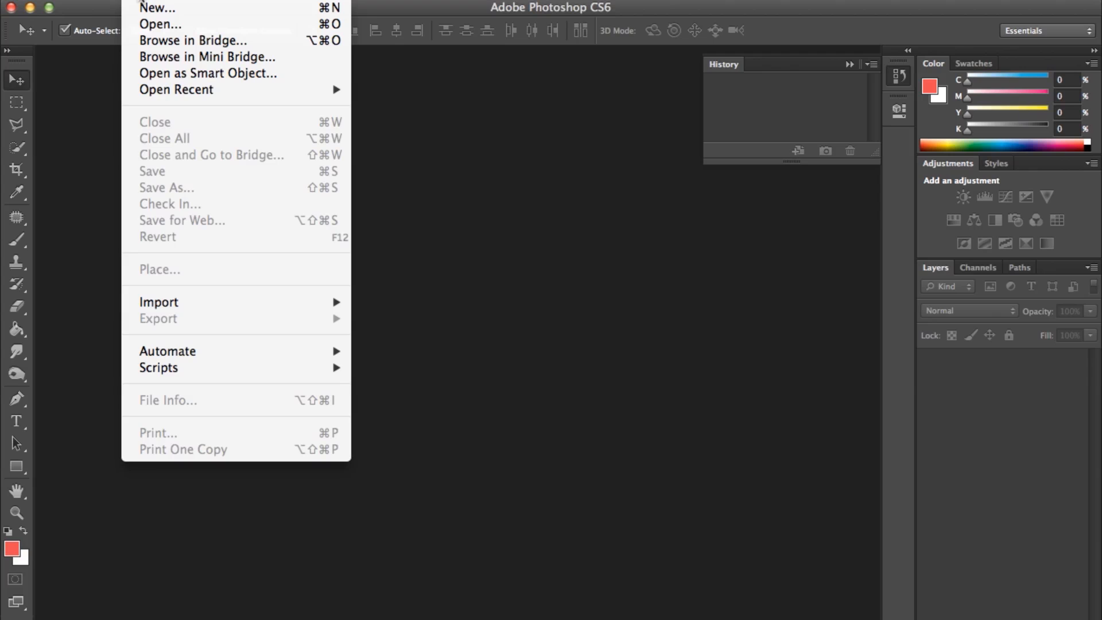
left_click(148, 8)
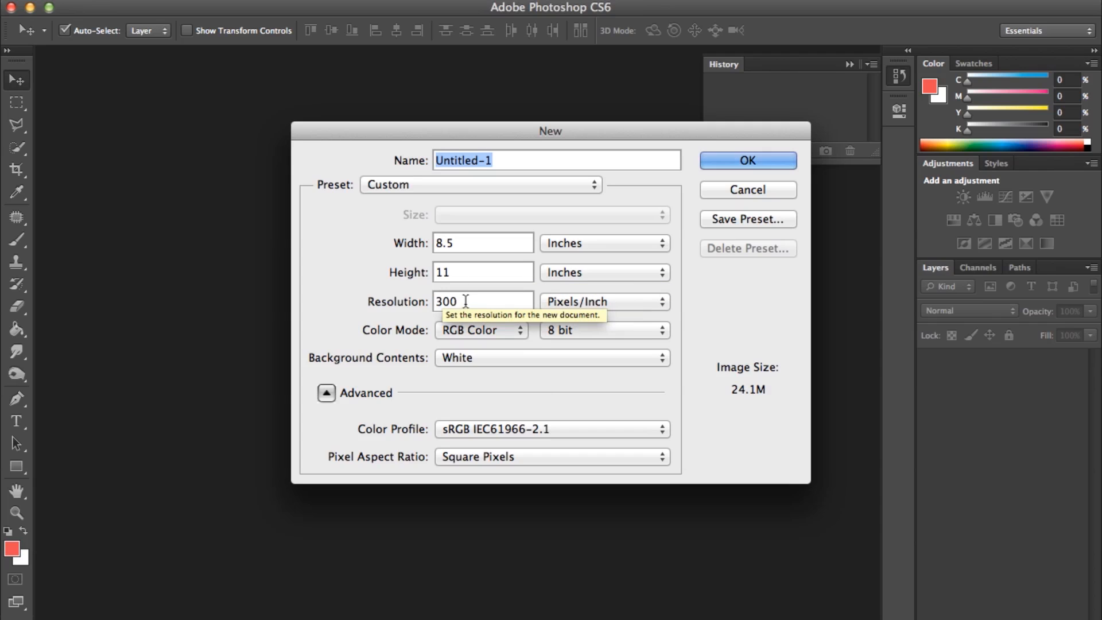
left_click(499, 247)
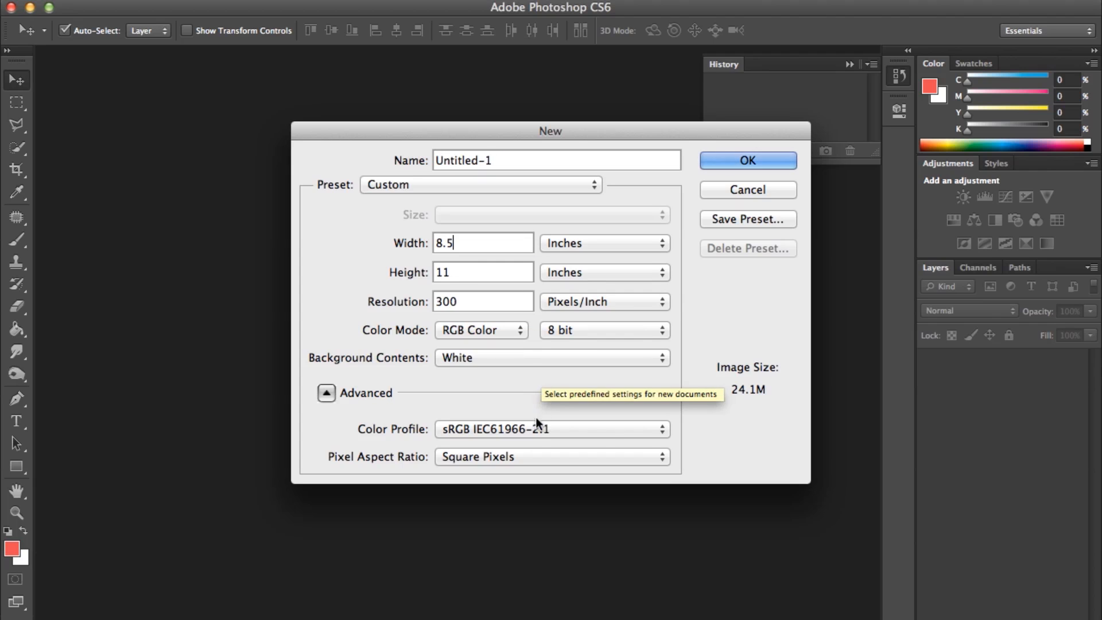
left_click(555, 186)
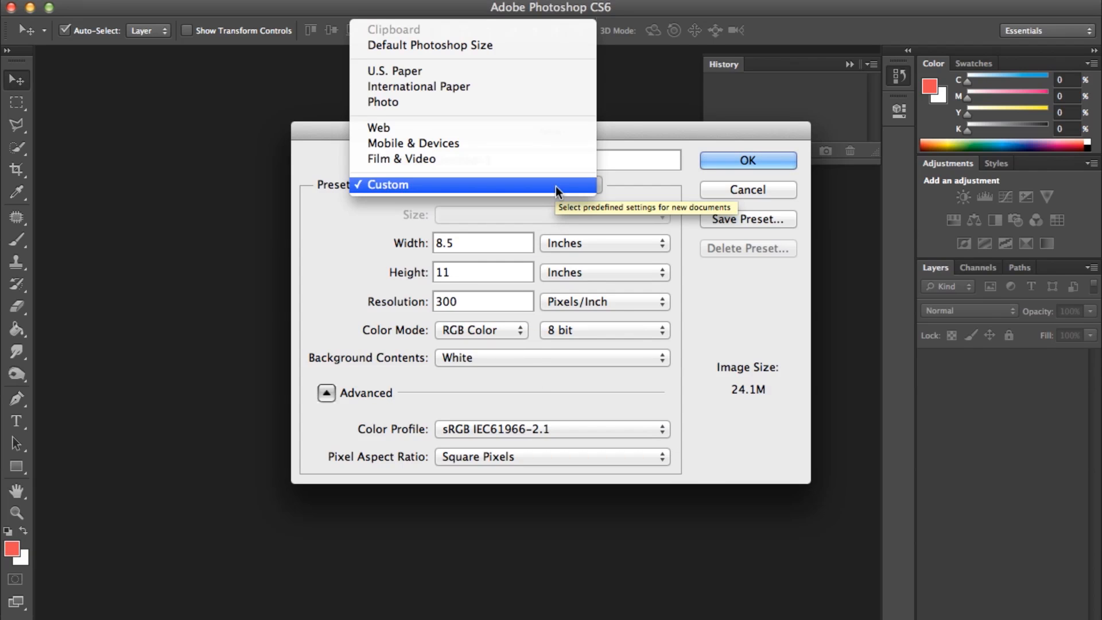
left_click(552, 70)
left_click(502, 217)
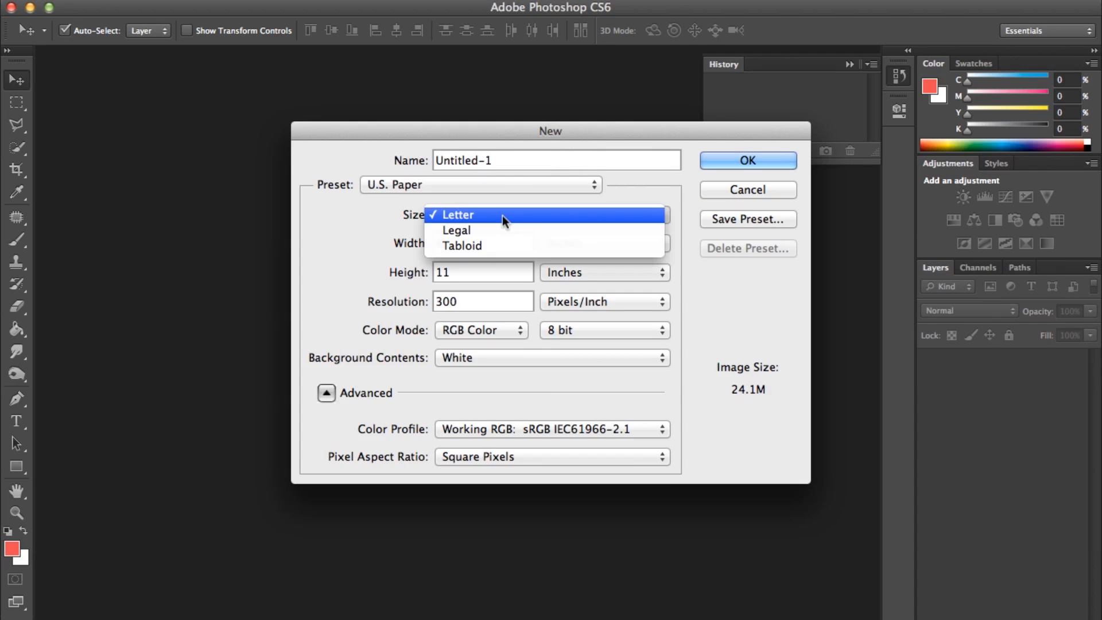
left_click(502, 228)
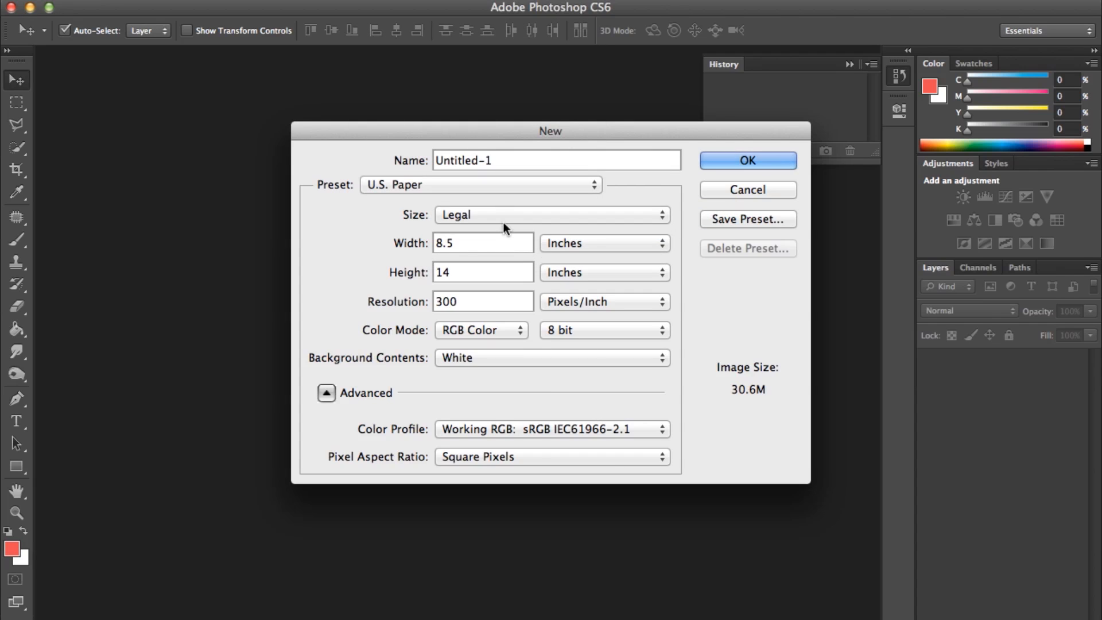
left_click(504, 220)
left_click(511, 203)
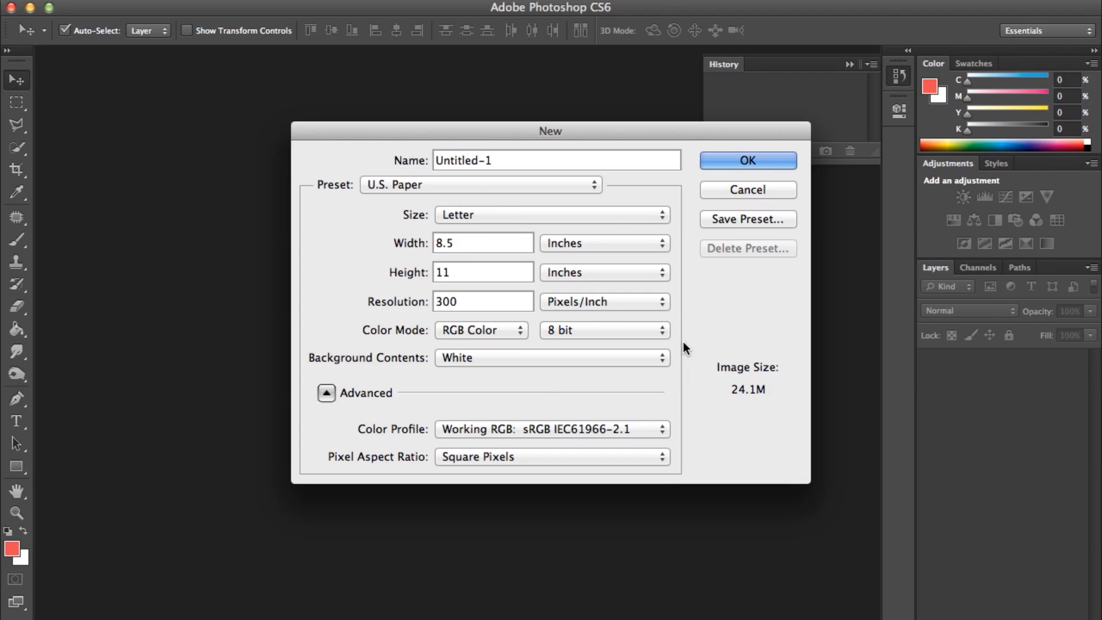
left_click(766, 161)
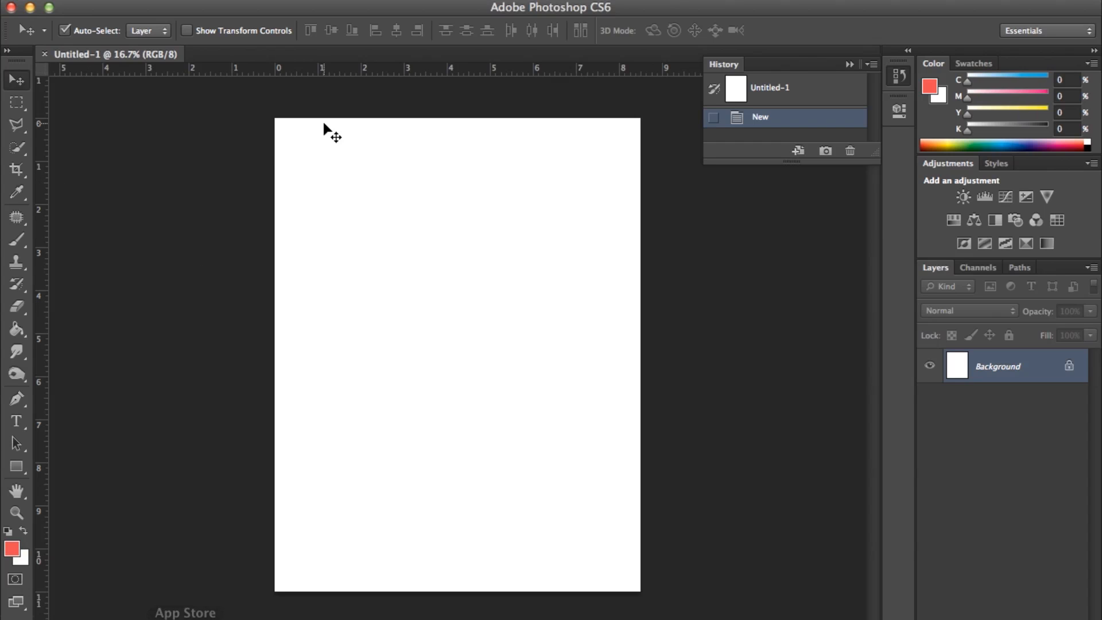
left_click(136, 1)
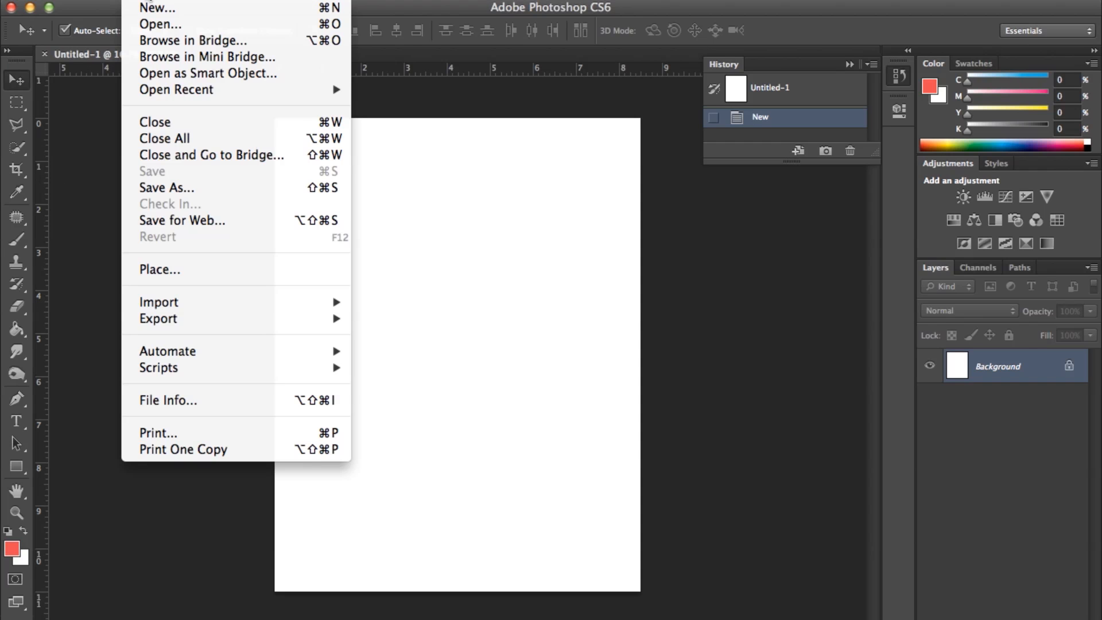
left_click(160, 24)
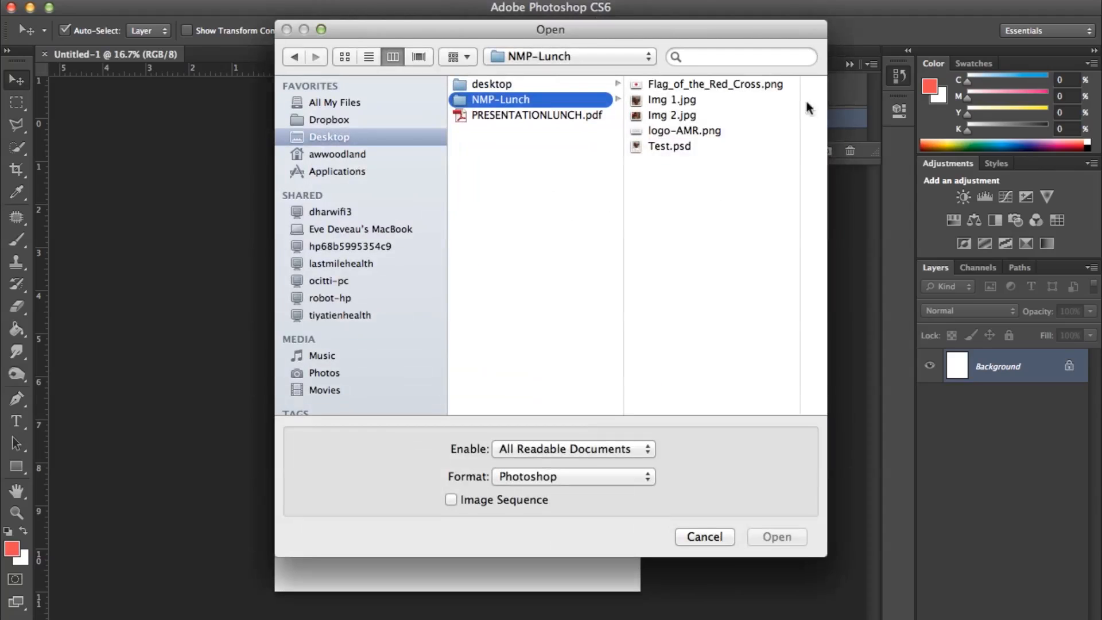
left_click_drag(492, 27, 694, 30)
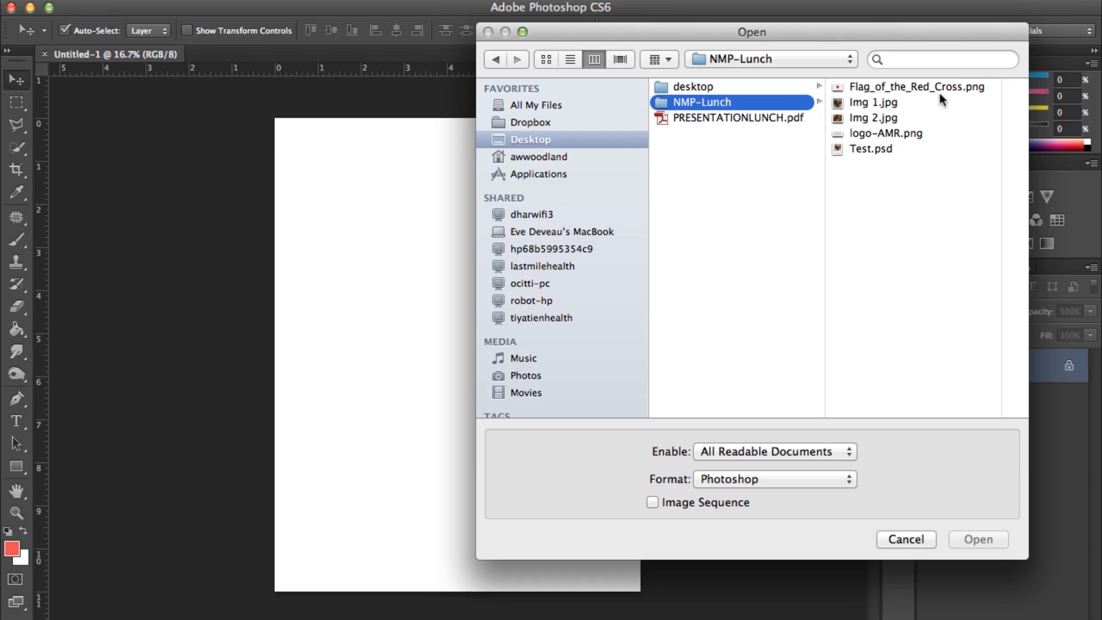
left_click(868, 102)
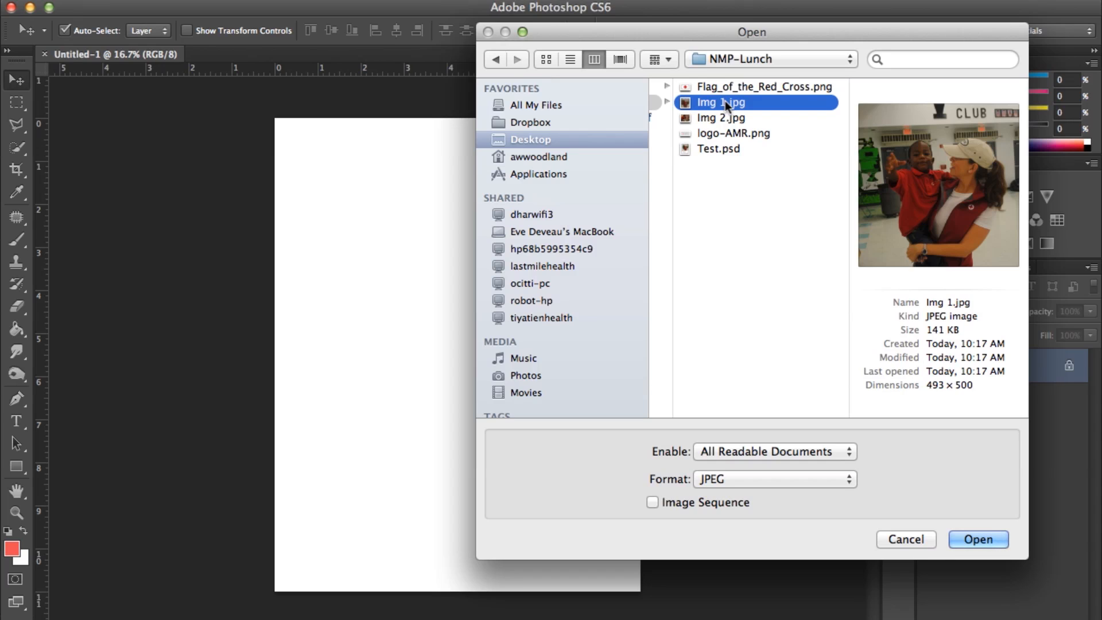
left_click_drag(724, 102, 397, 301)
left_click(917, 539)
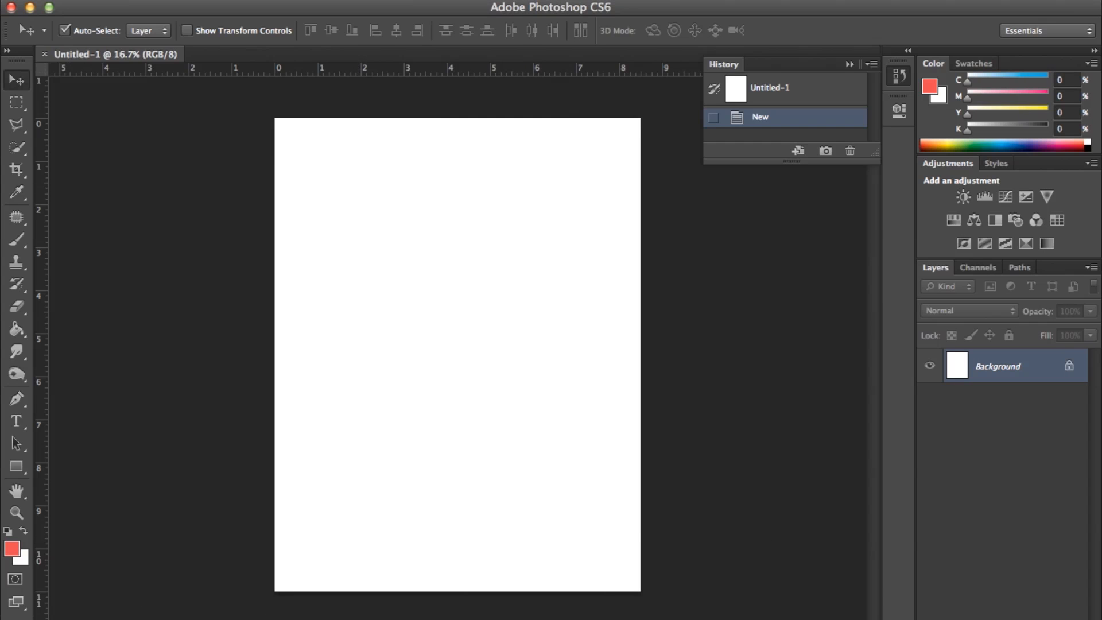
- Open Img 1.jpg from the NMP-Lunch folder and copy its picture as a new layer onto the blank letter-size page
left_click(137, 0)
left_click(153, 26)
left_click(887, 103)
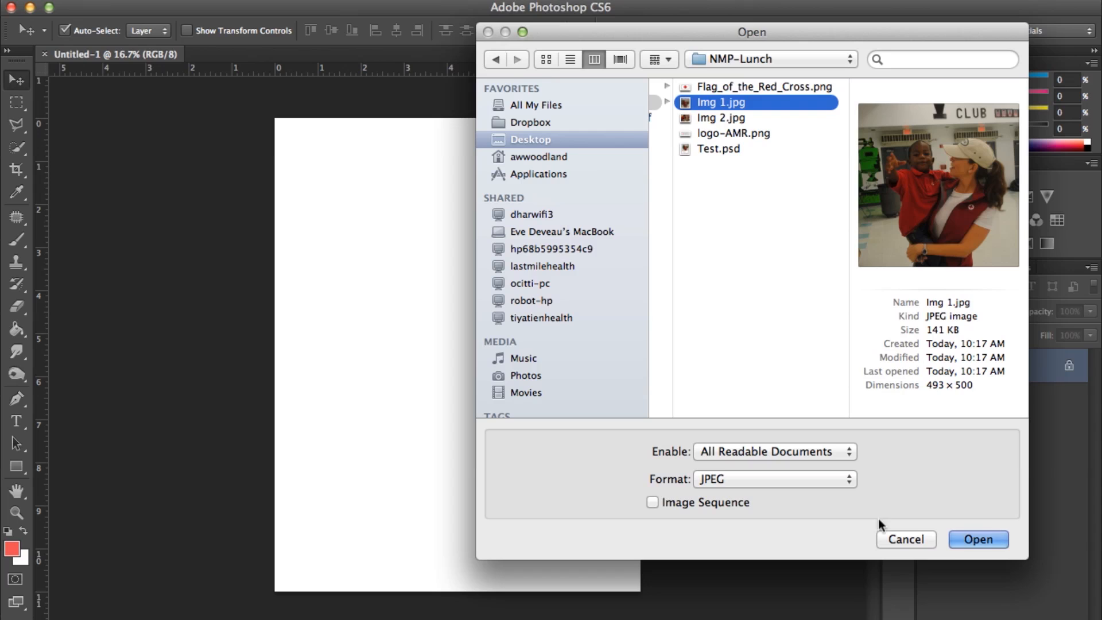
left_click(992, 543)
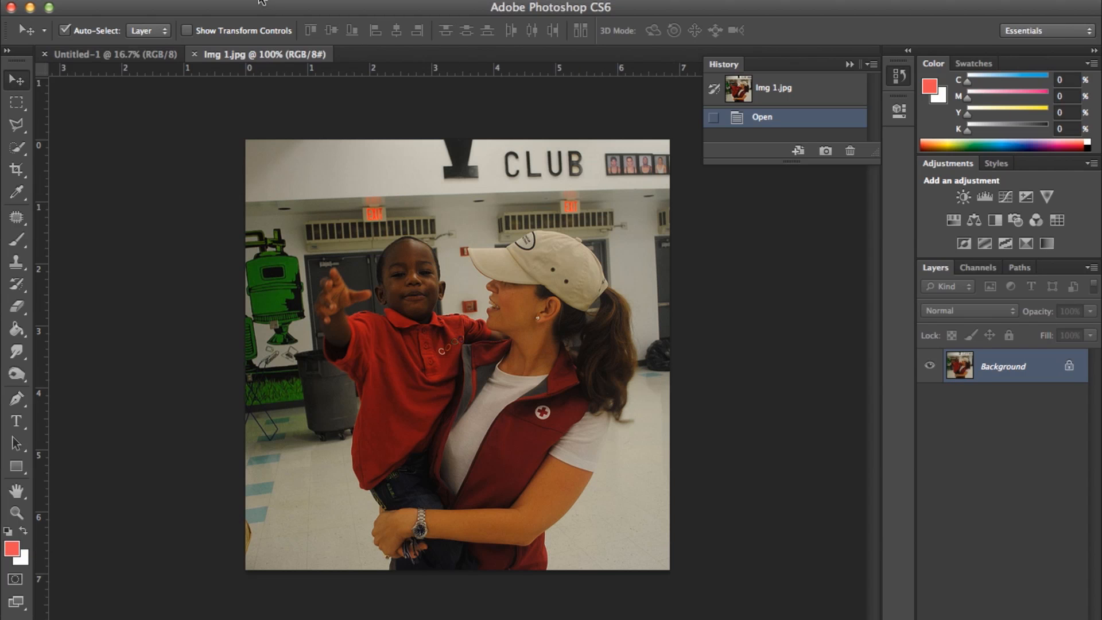
left_click_drag(276, 51, 556, 82)
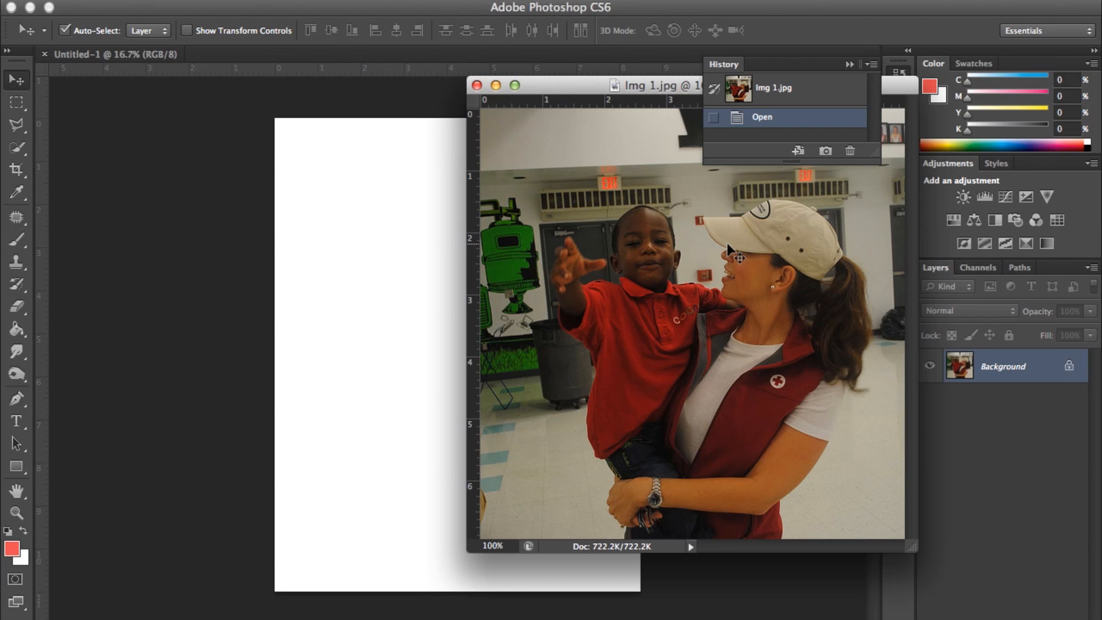
left_click_drag(728, 247, 434, 288)
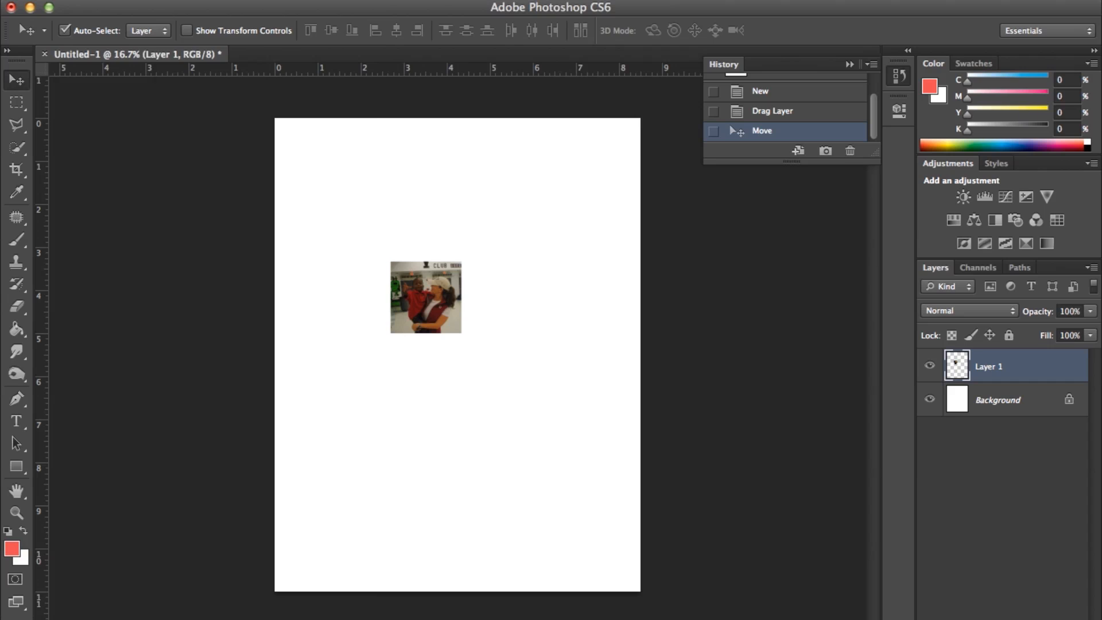
left_click(184, 2)
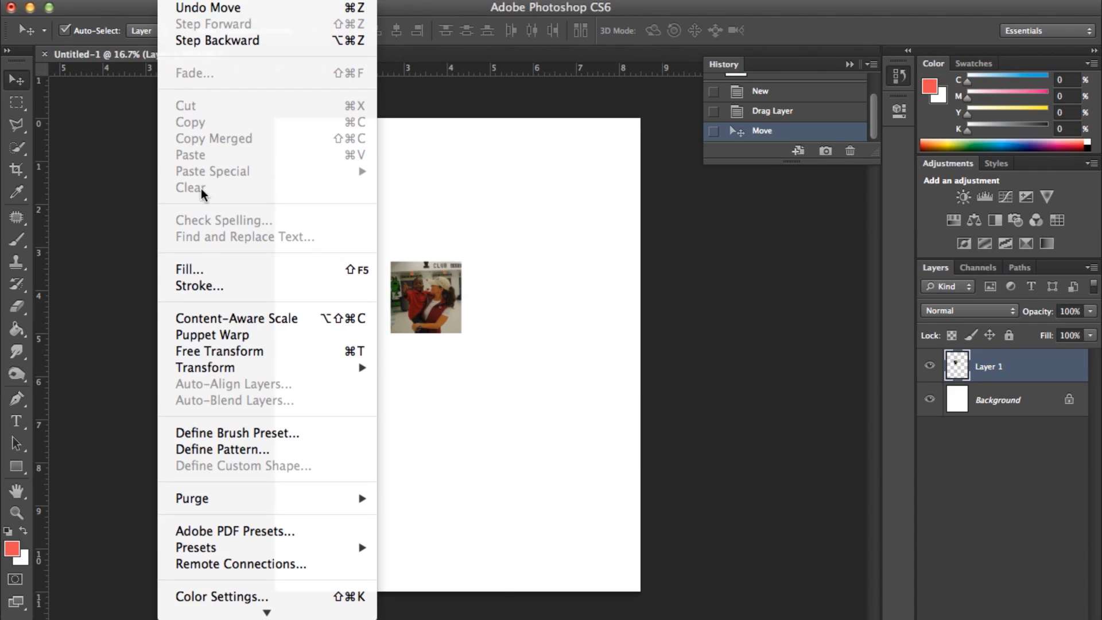
mouse_move(225, 369)
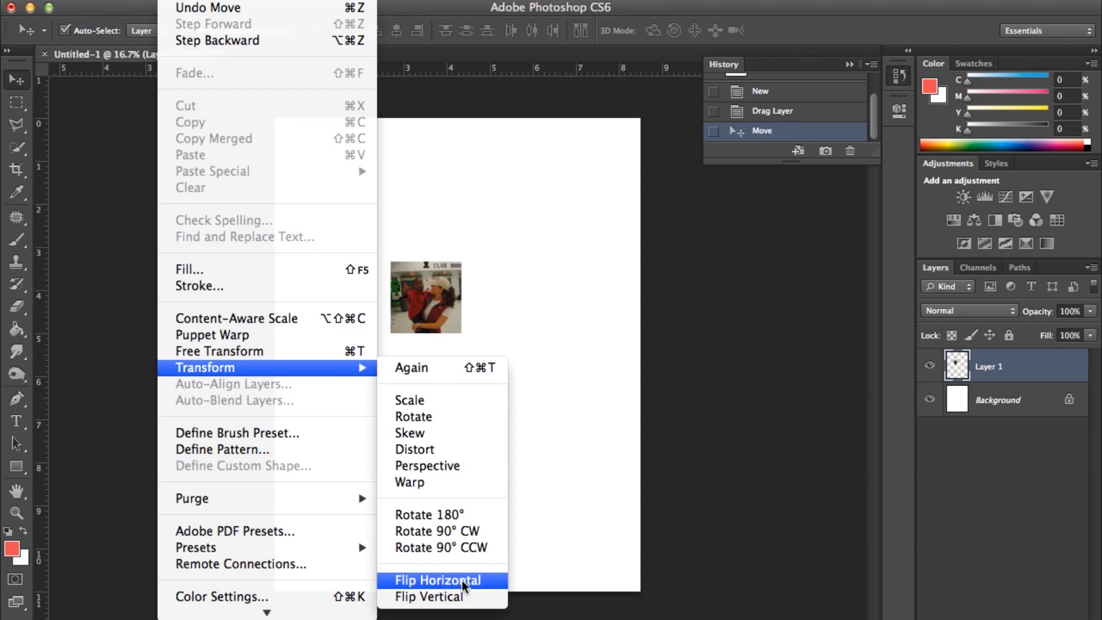
left_click(435, 402)
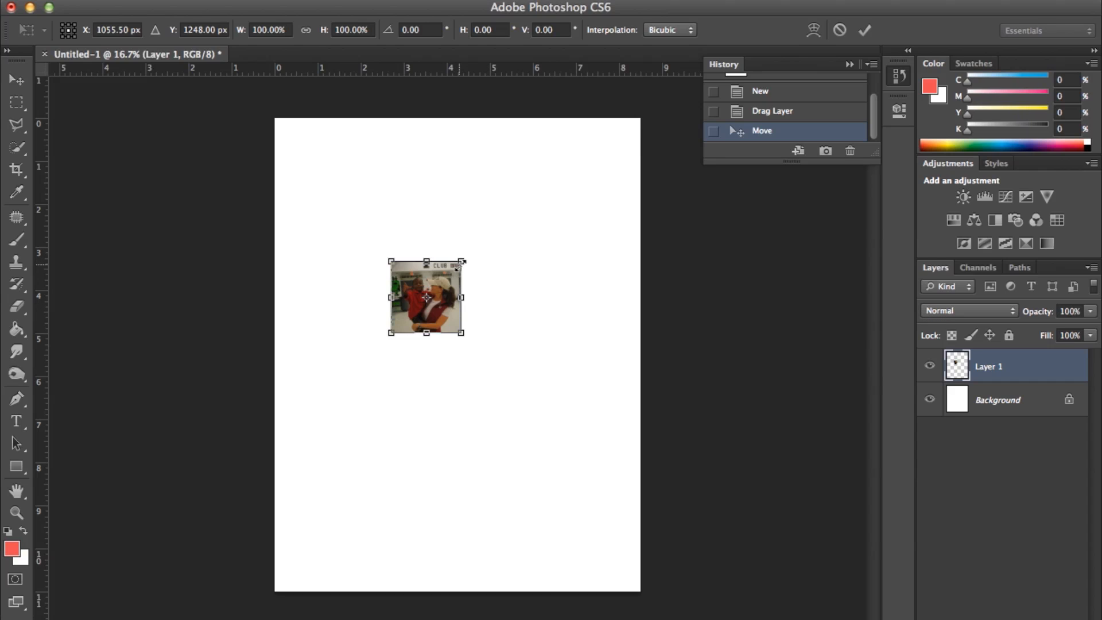
left_click_drag(462, 262, 489, 249)
key("Escape")
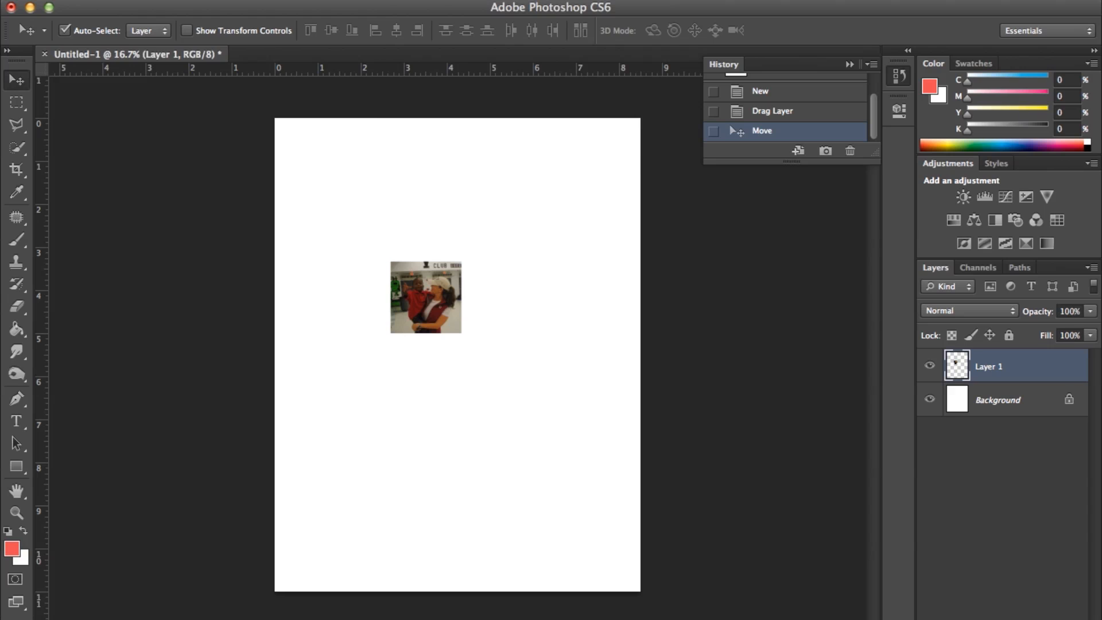
- Scale the photo layer proportionally to about 410% and move it into the page's upper-right corner, flush with the right edge
left_click(178, 1)
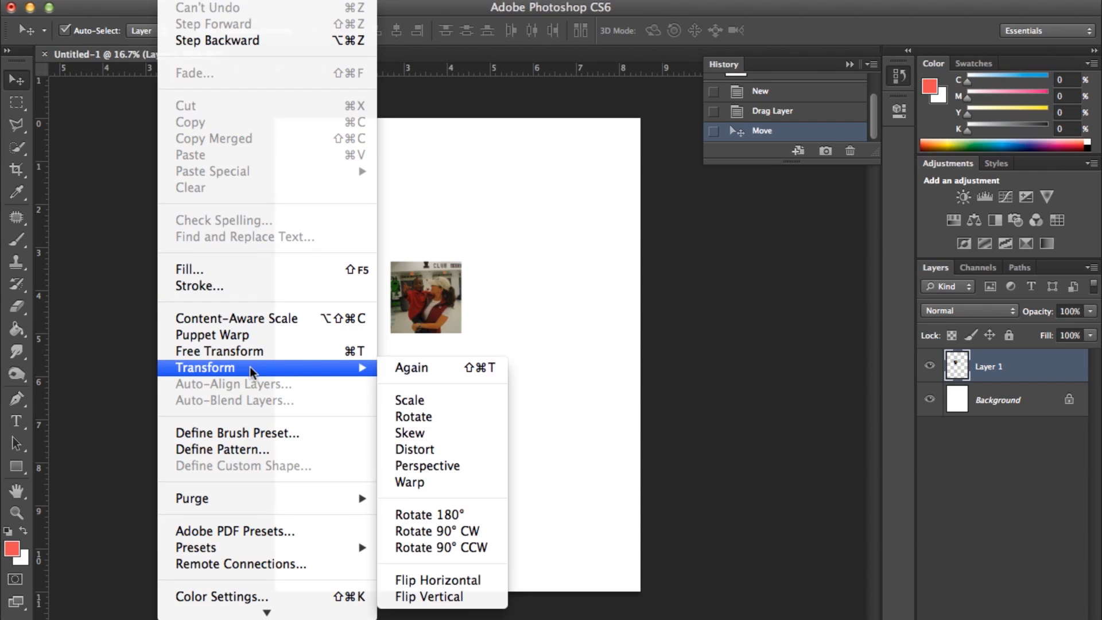
left_click(412, 401)
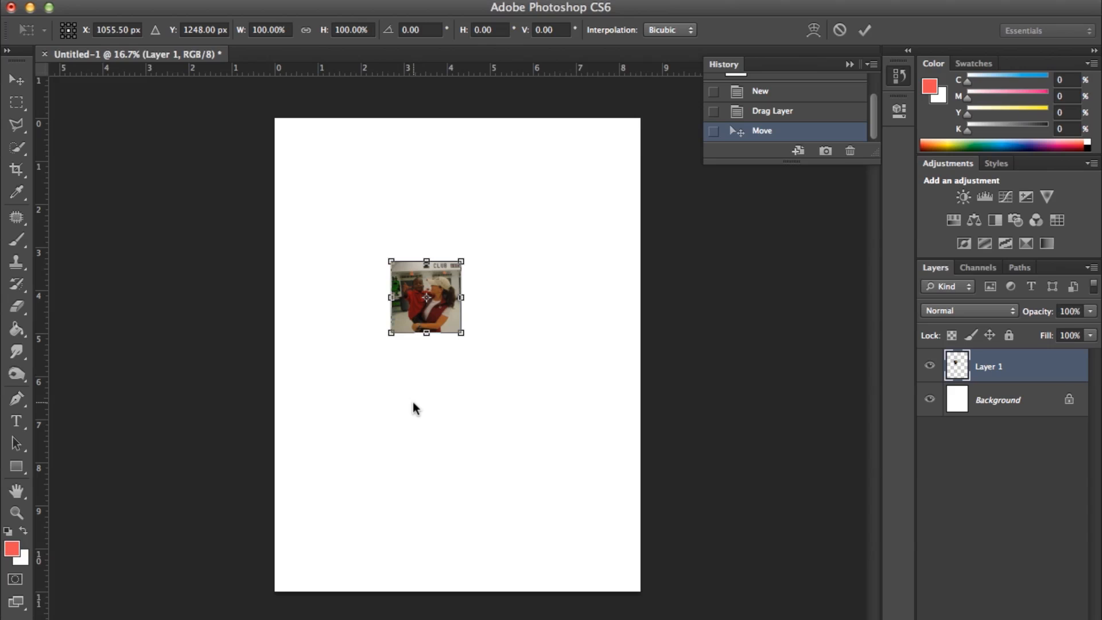
left_click_drag(466, 256, 616, 128)
left_click_drag(391, 334, 314, 415)
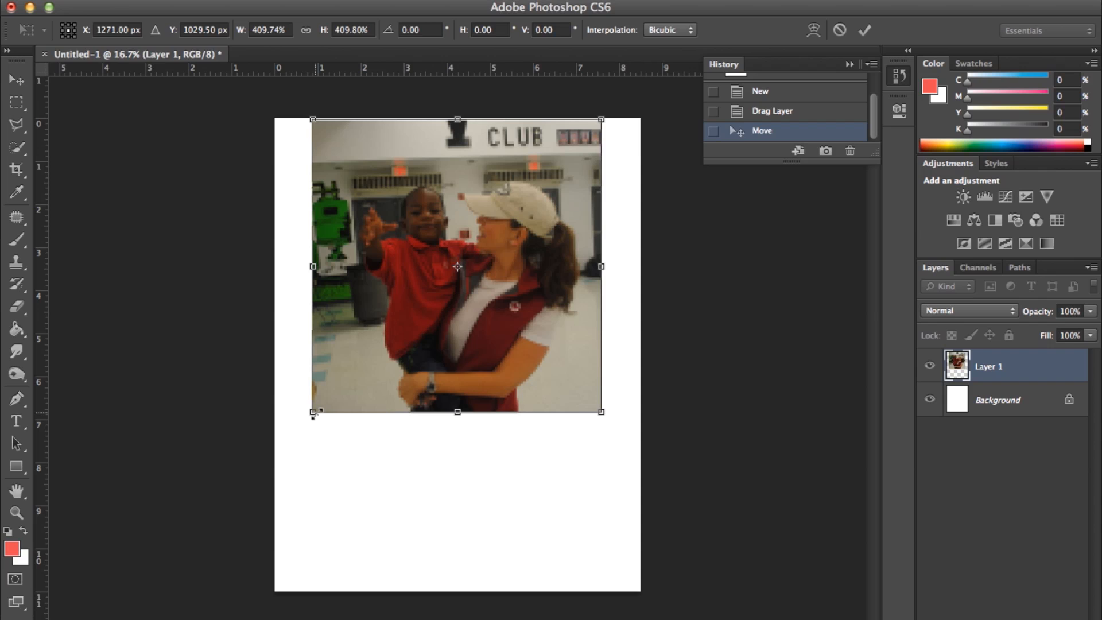
key("Return")
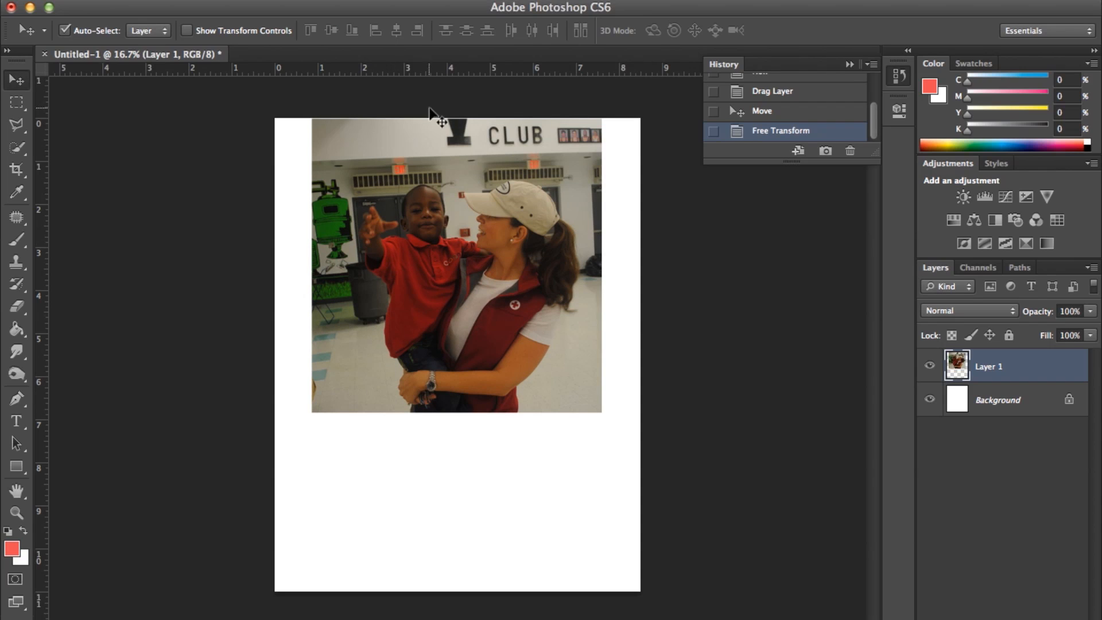
left_click_drag(499, 277, 534, 278)
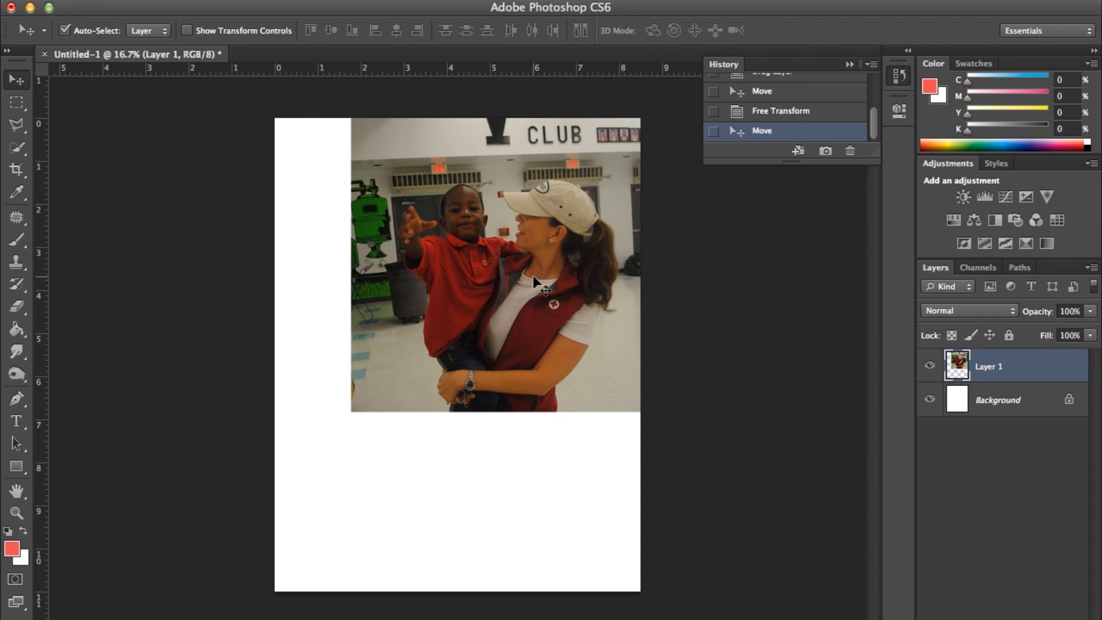
- Rename the photo layer Layer 1 as Big Img
double_click(992, 379)
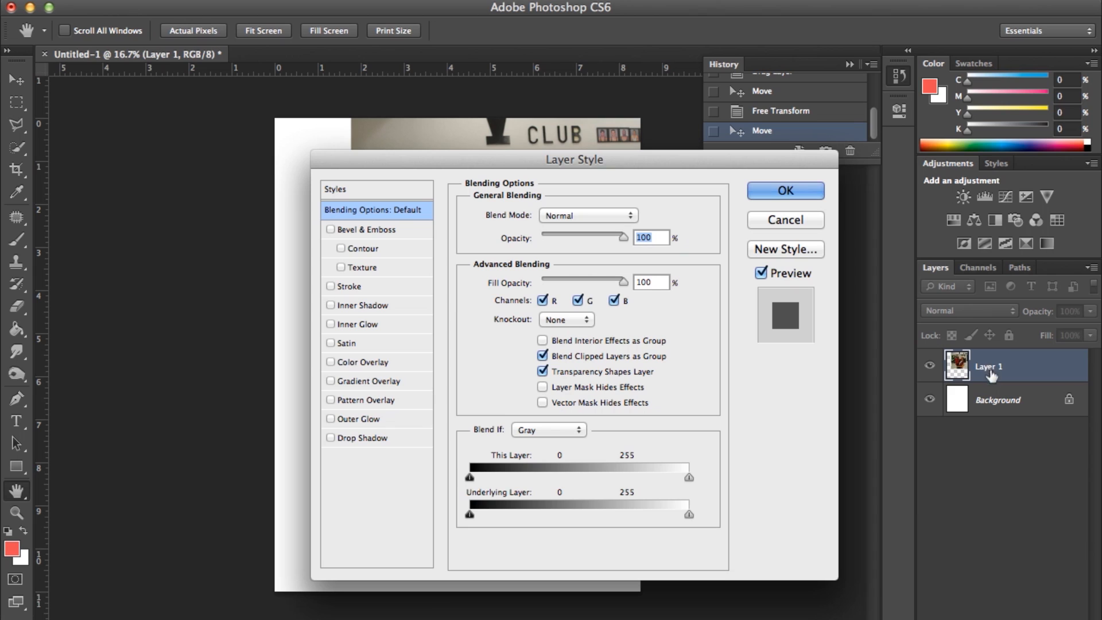
left_click(812, 219)
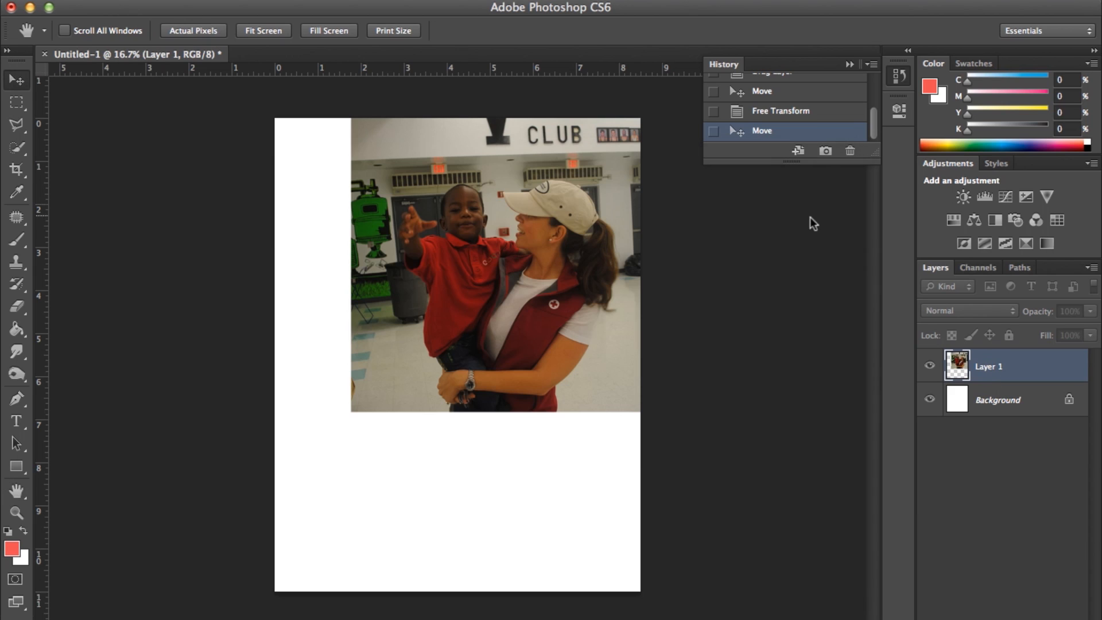
double_click(992, 366)
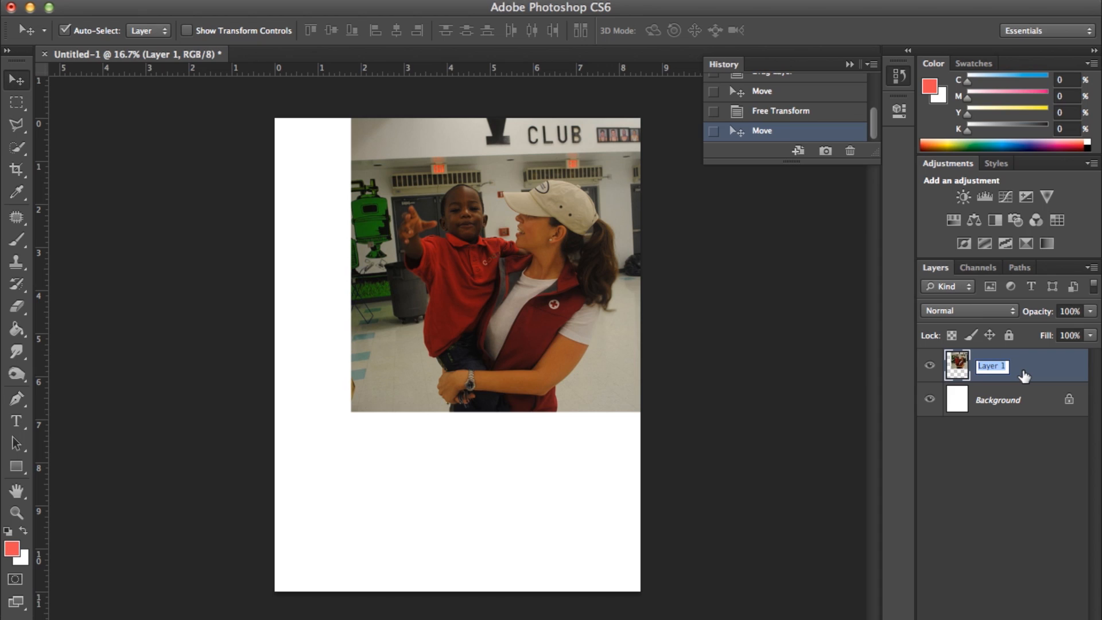
type("Big Img")
key("Return")
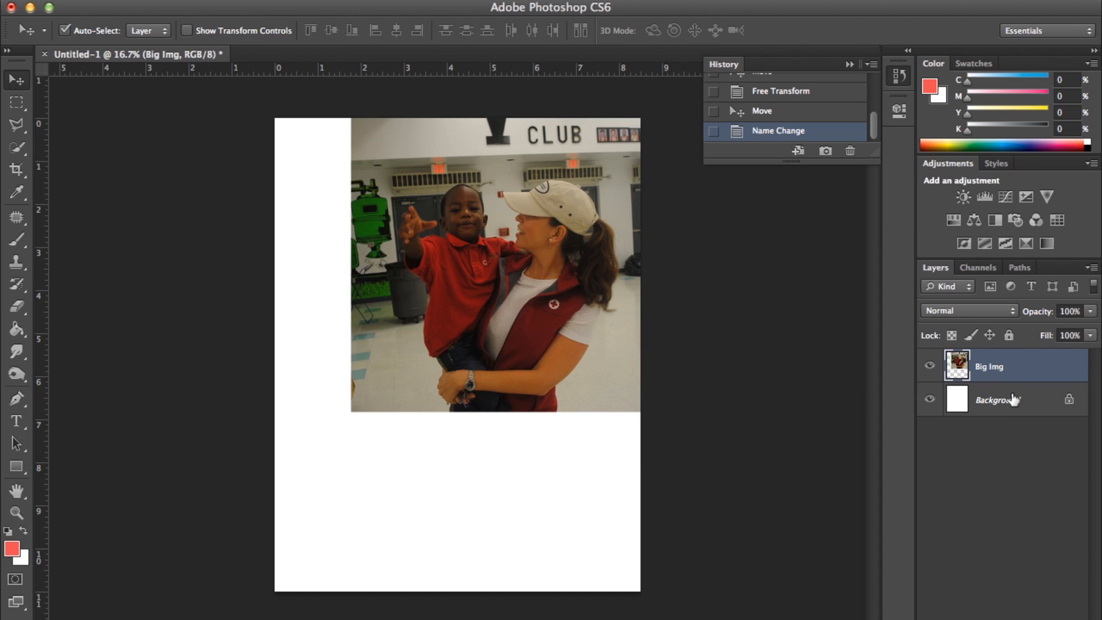
- Apply a Brightness/Contrast adjustment to the Big Img layer with brightness 30 and contrast -10
left_click(1015, 408)
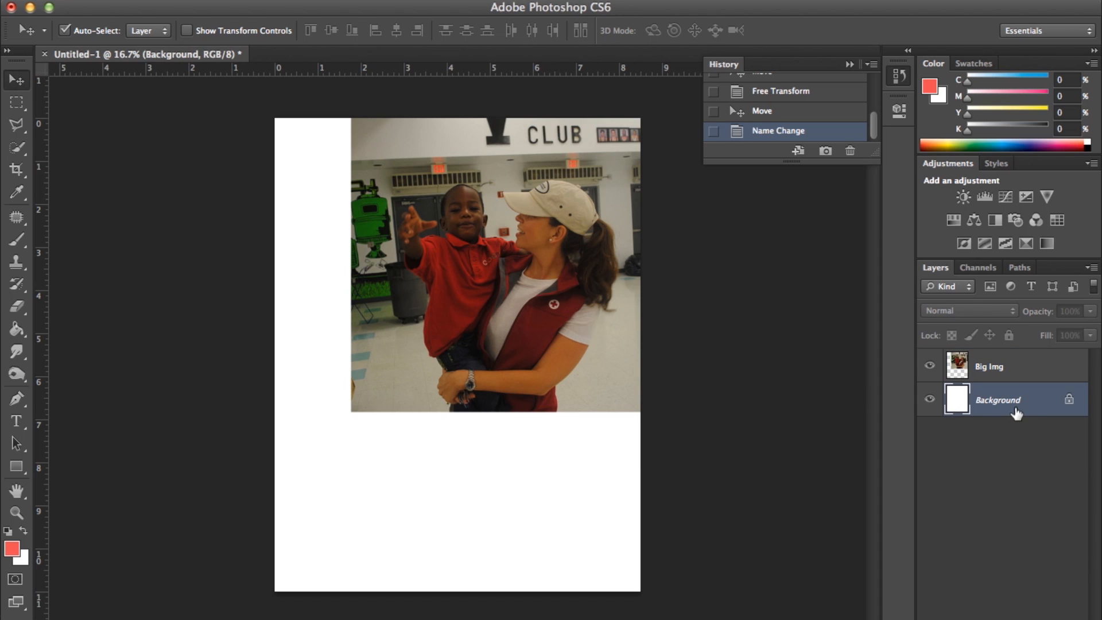
left_click(1012, 370)
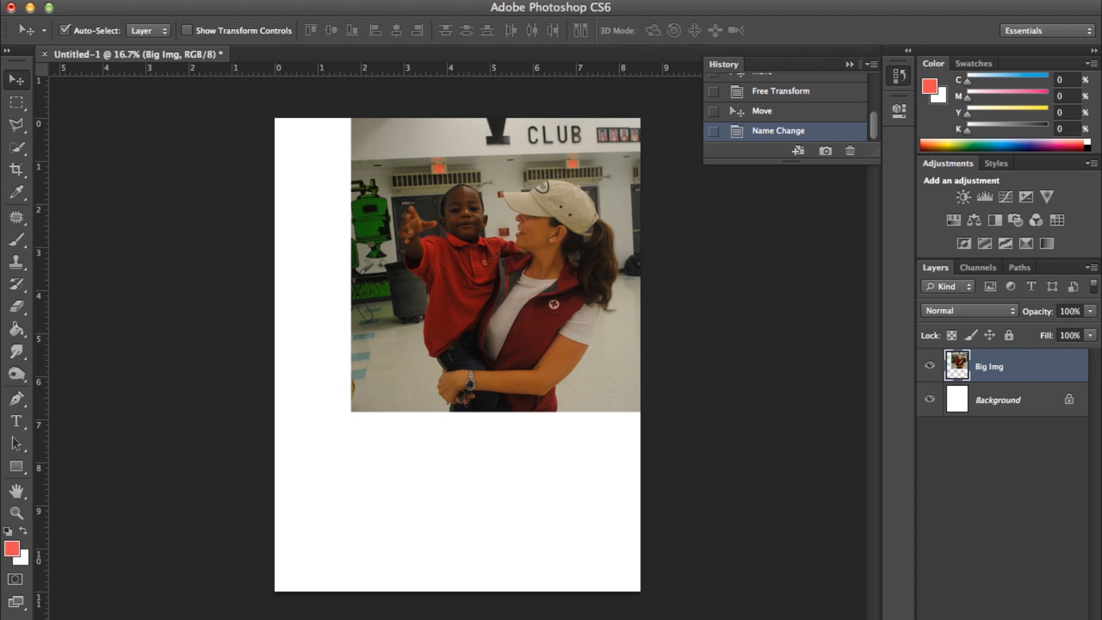
left_click(213, 0)
mouse_move(237, 44)
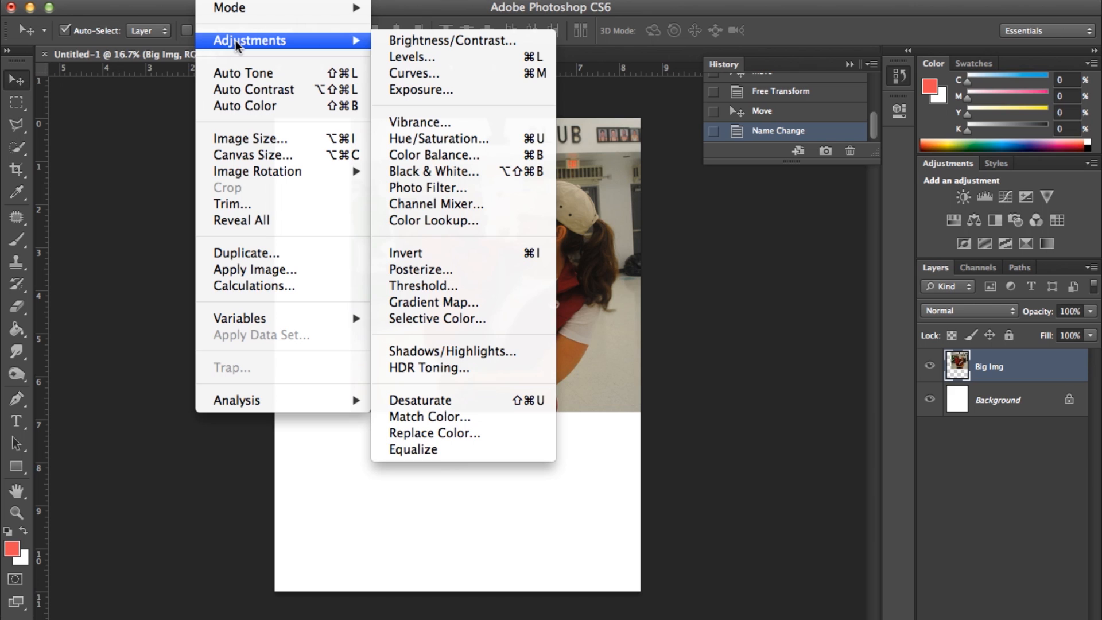
left_click(410, 40)
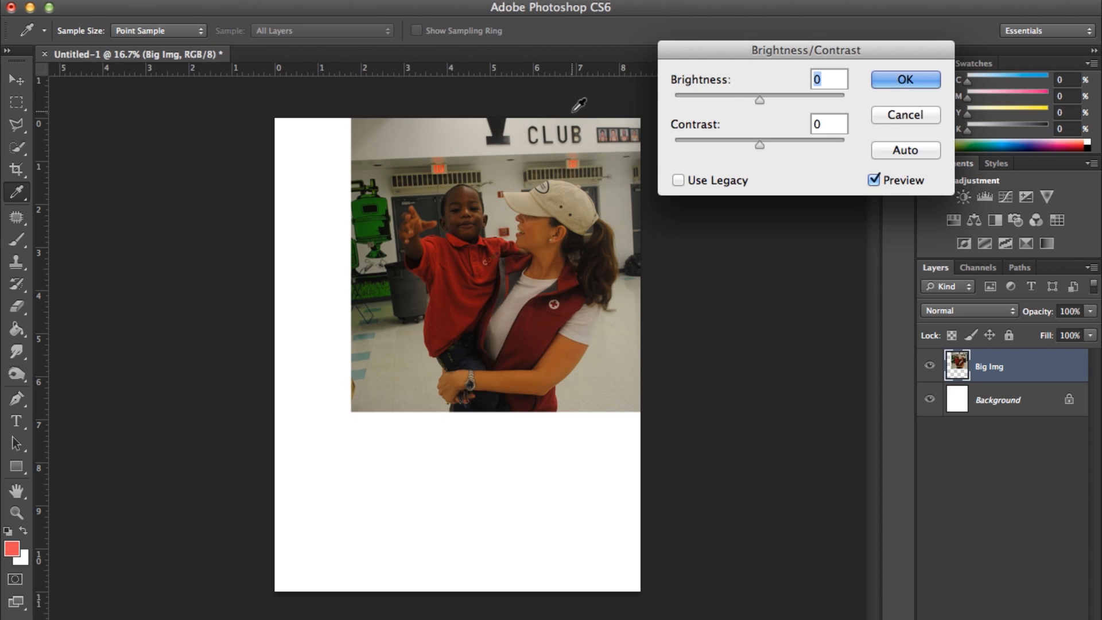
left_click_drag(760, 98, 782, 99)
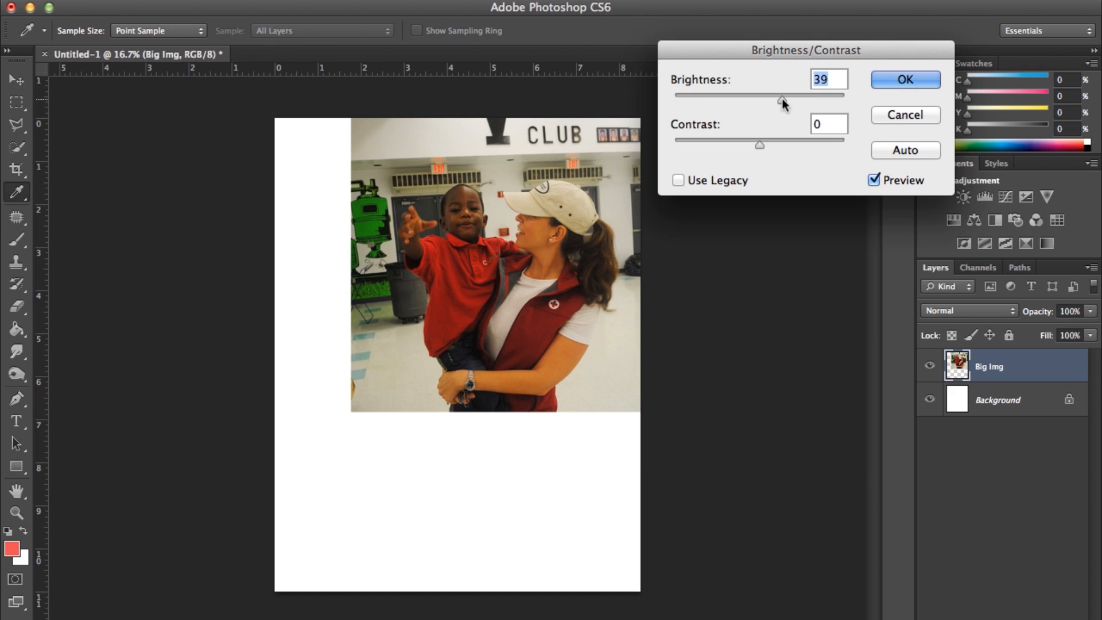
left_click_drag(782, 101, 776, 101)
left_click_drag(759, 145, 743, 146)
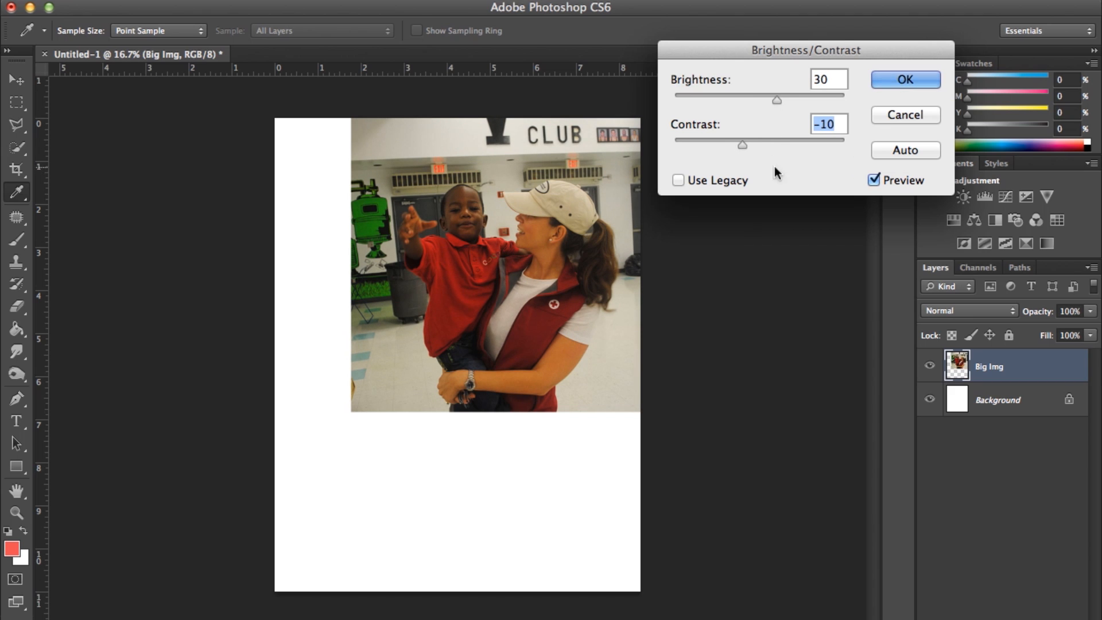
left_click(890, 84)
key("v")
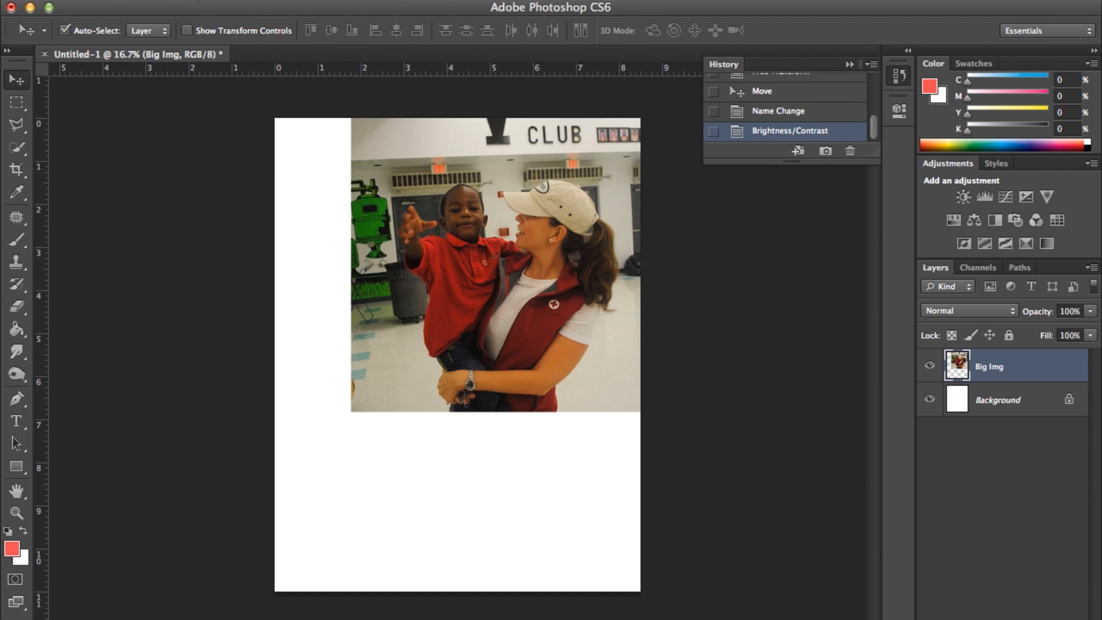
- Apply a Hue/Saturation adjustment to the Big Img layer with hue -4 and saturation -26
left_click(216, 0)
mouse_move(225, 42)
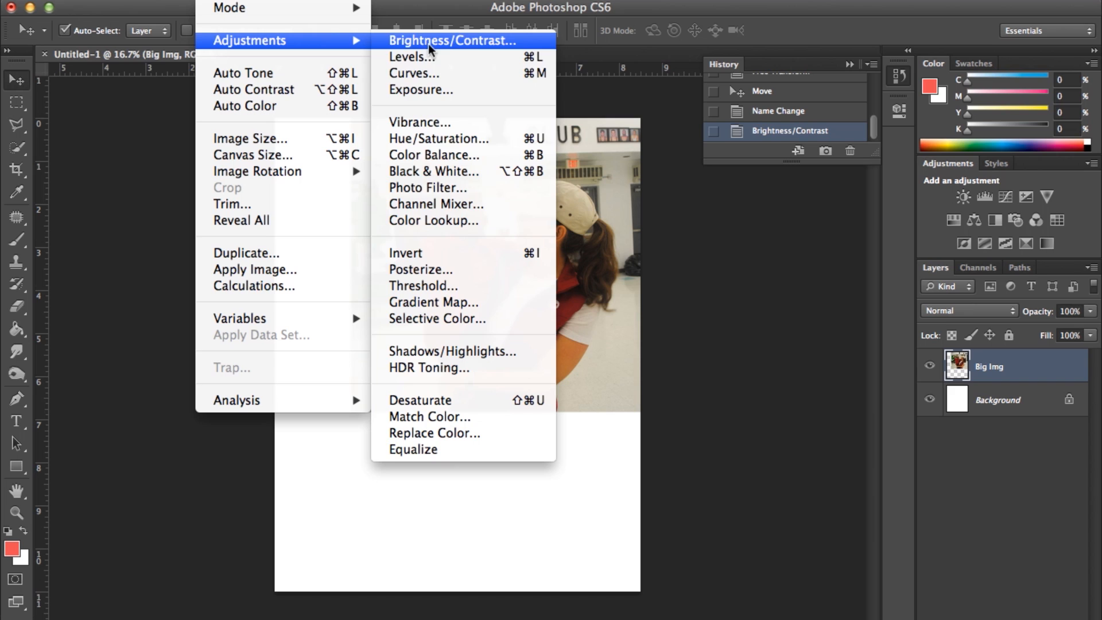
left_click(440, 139)
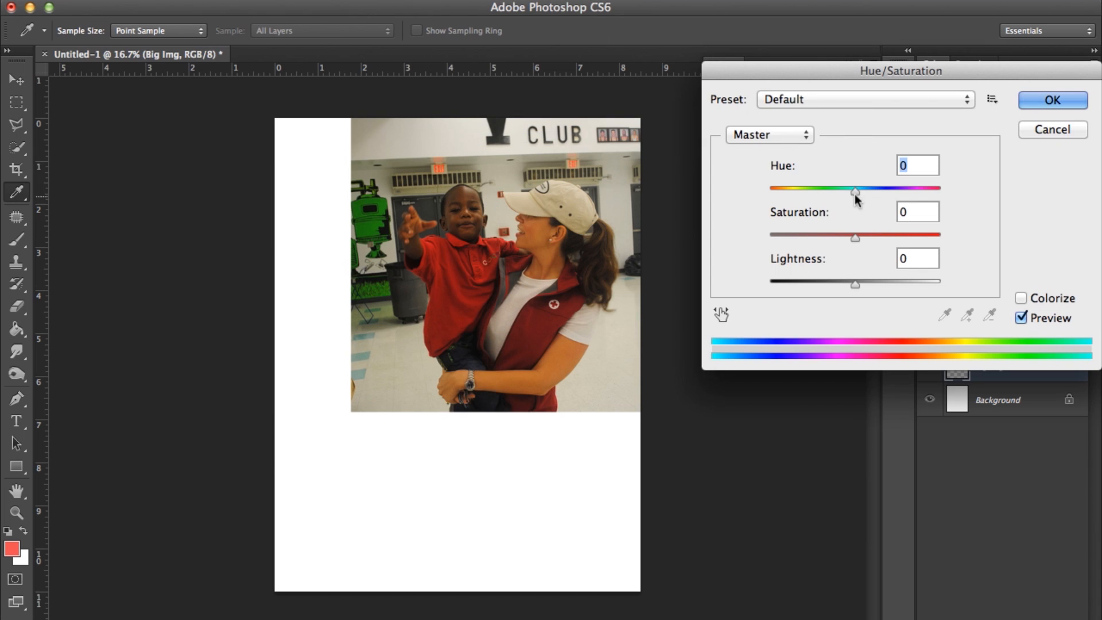
mouse_move(855, 190)
left_mouse_down()
mouse_move(831, 189)
mouse_move(918, 183)
mouse_move(851, 192)
left_mouse_up()
left_click_drag(855, 239, 833, 239)
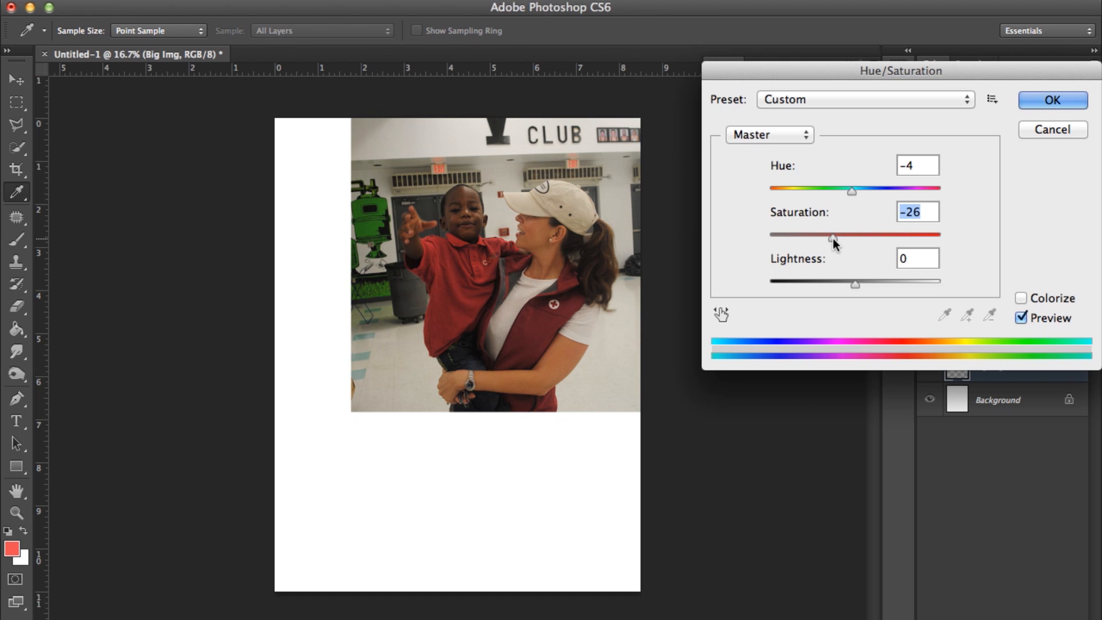
left_click(1048, 102)
key("v")
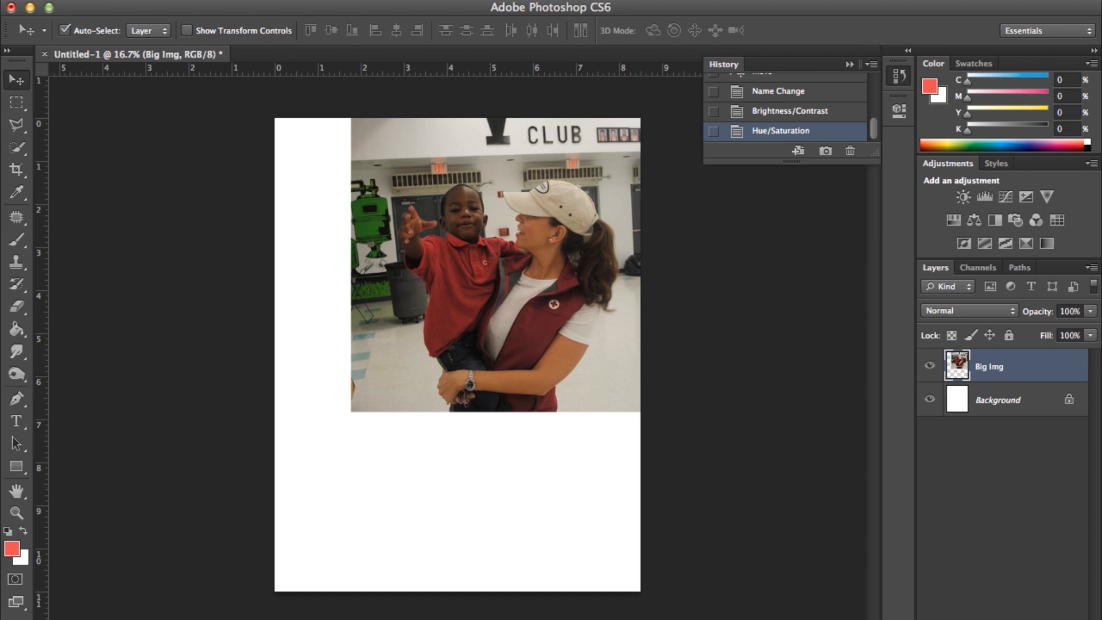
left_click(214, 0)
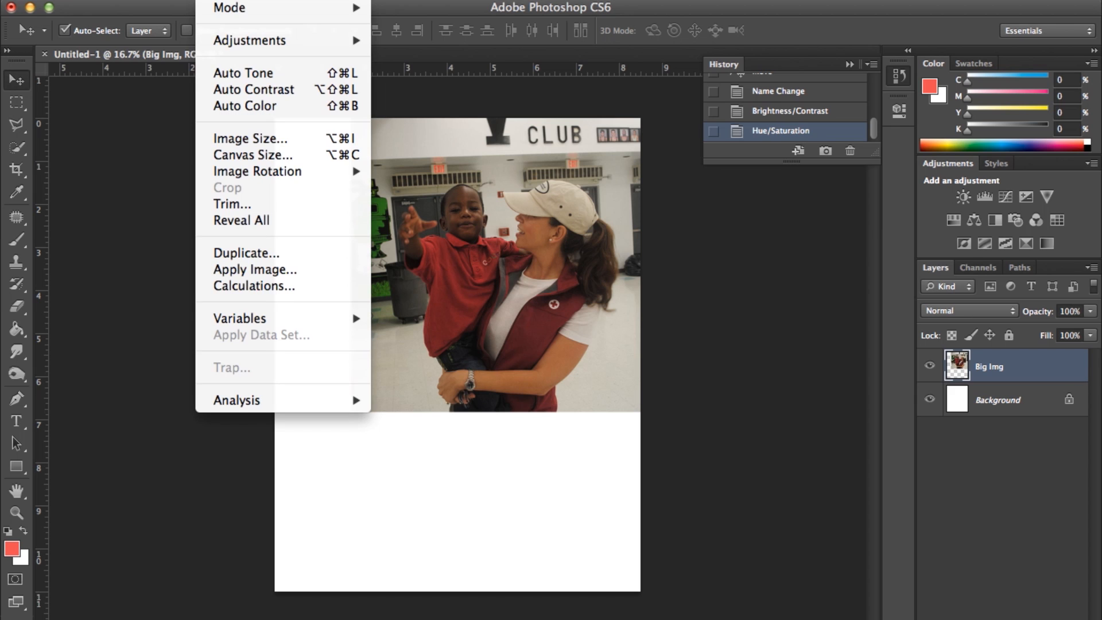
mouse_move(242, 38)
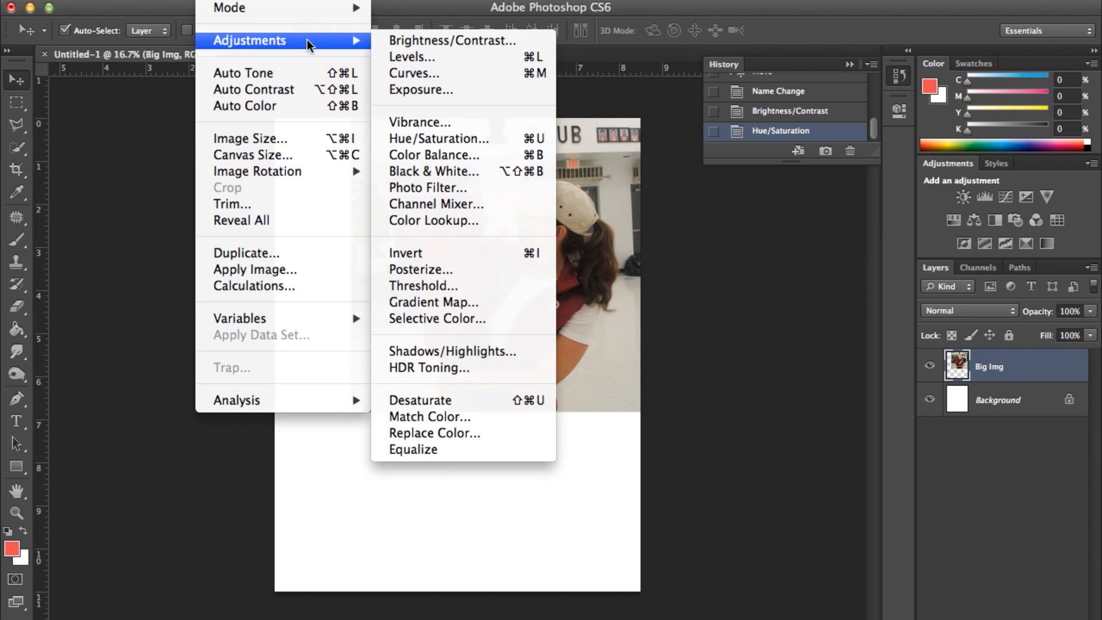
left_click(455, 173)
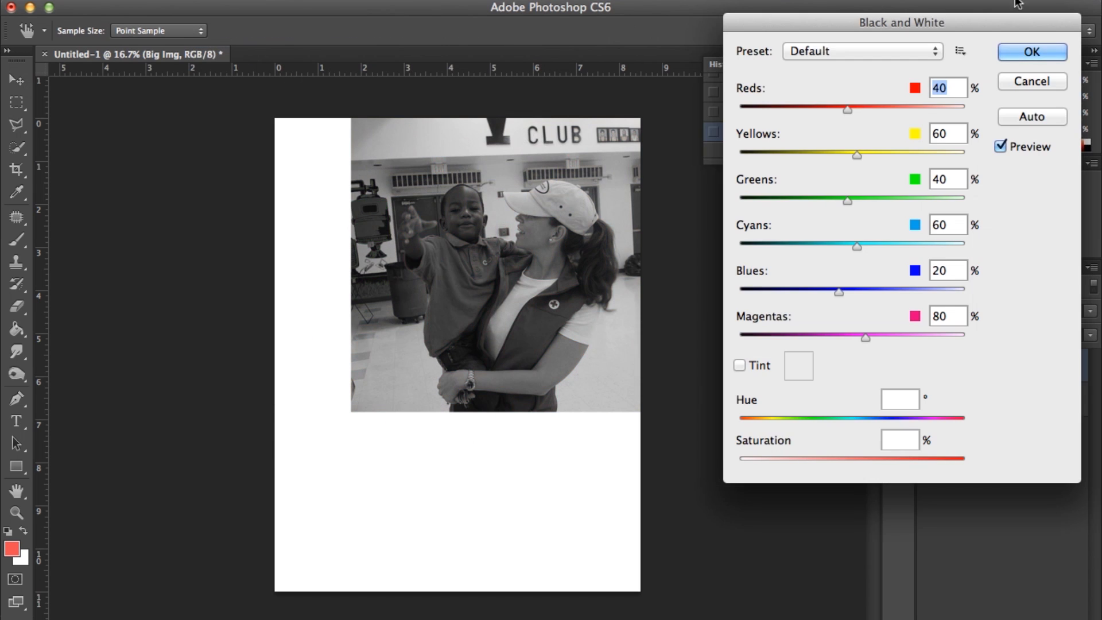
left_click(740, 366)
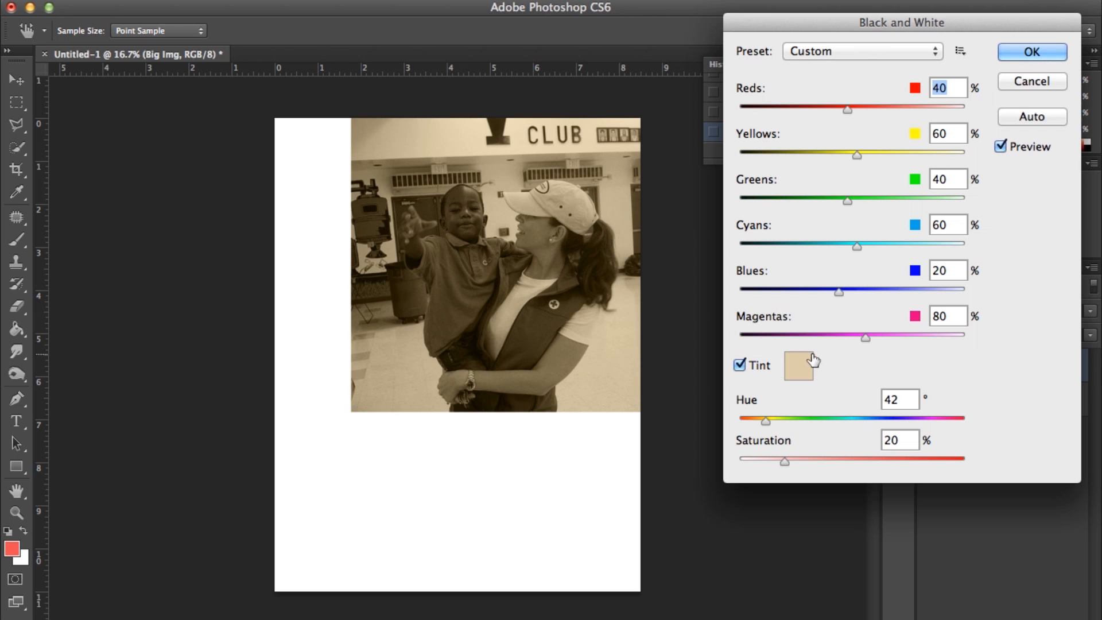
left_click_drag(765, 423, 830, 432)
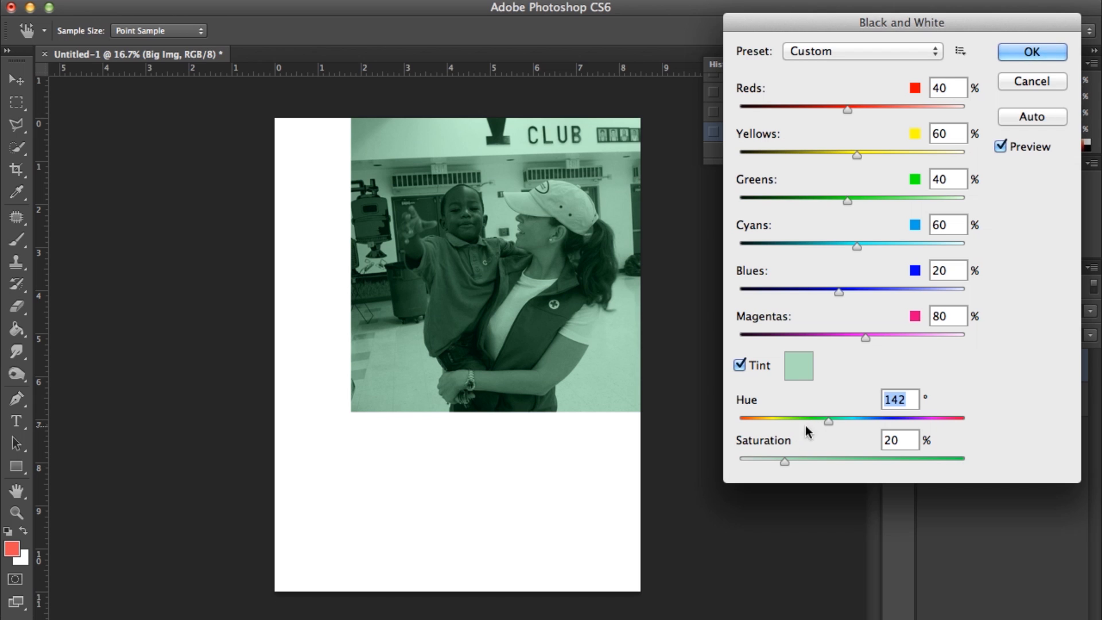
left_click_drag(830, 419, 886, 420)
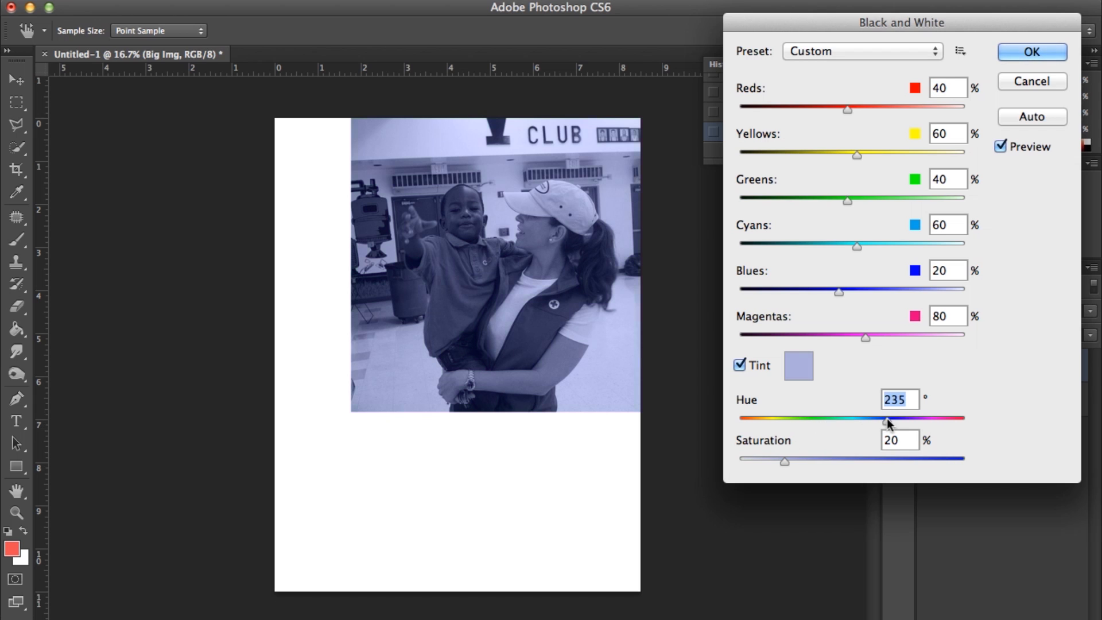
left_click(1025, 81)
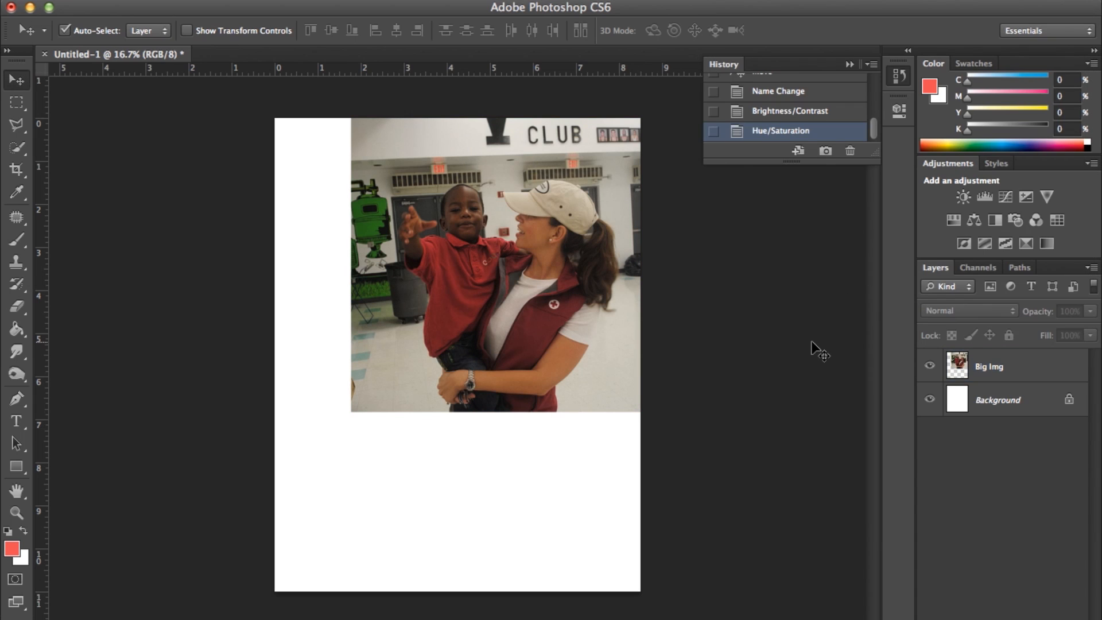
- Duplicate the Big Img layer and hide the duplicate as a backup
left_click(1000, 374)
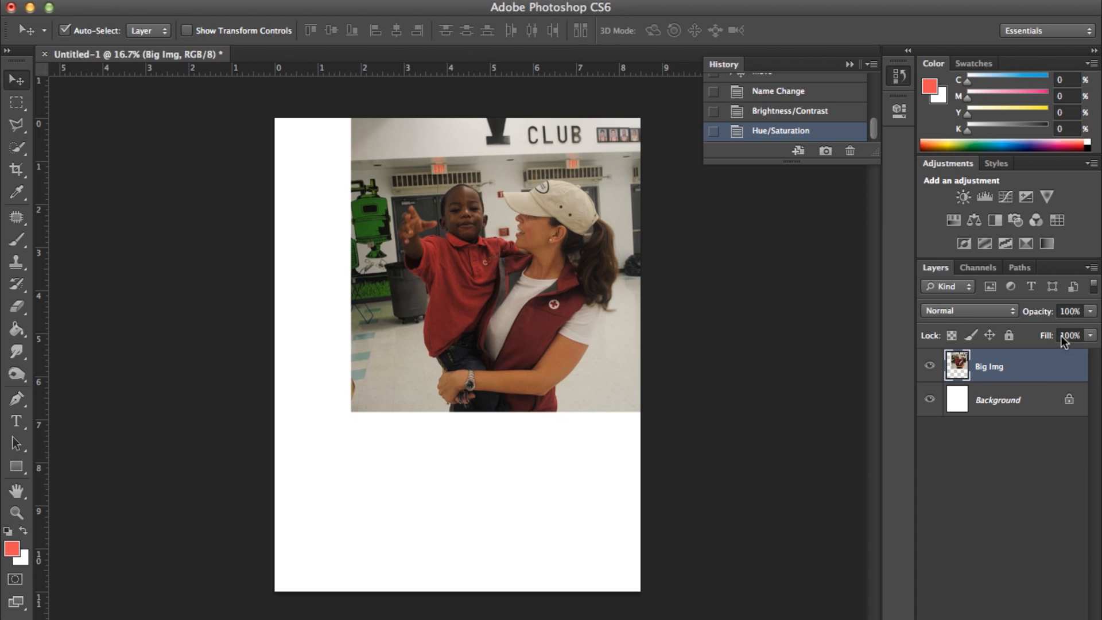
left_click(1091, 268)
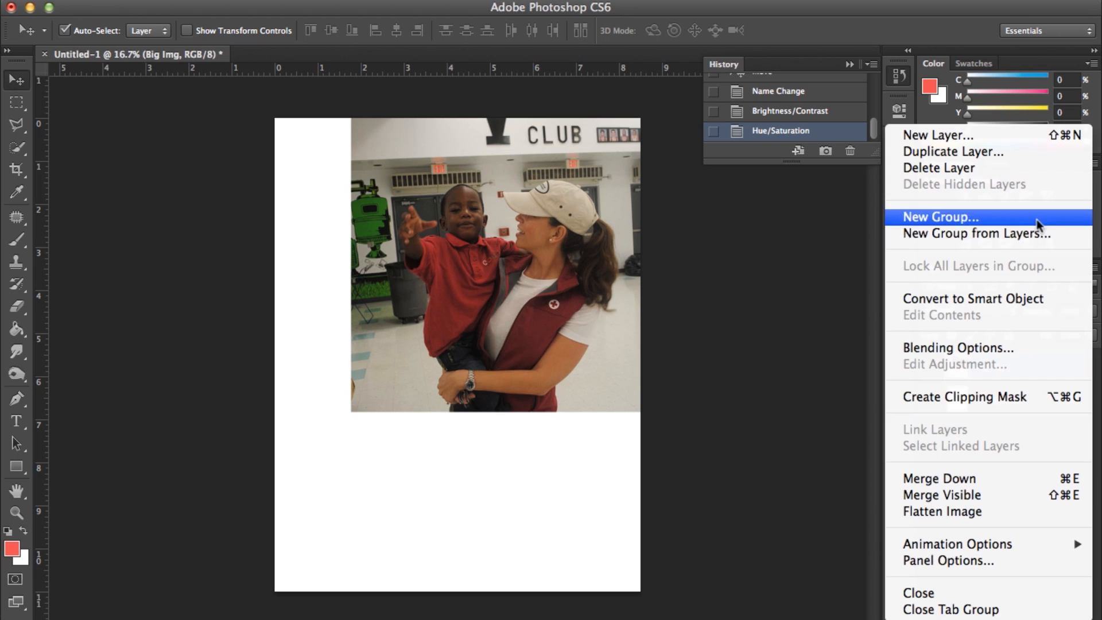
left_click(993, 151)
left_click(746, 232)
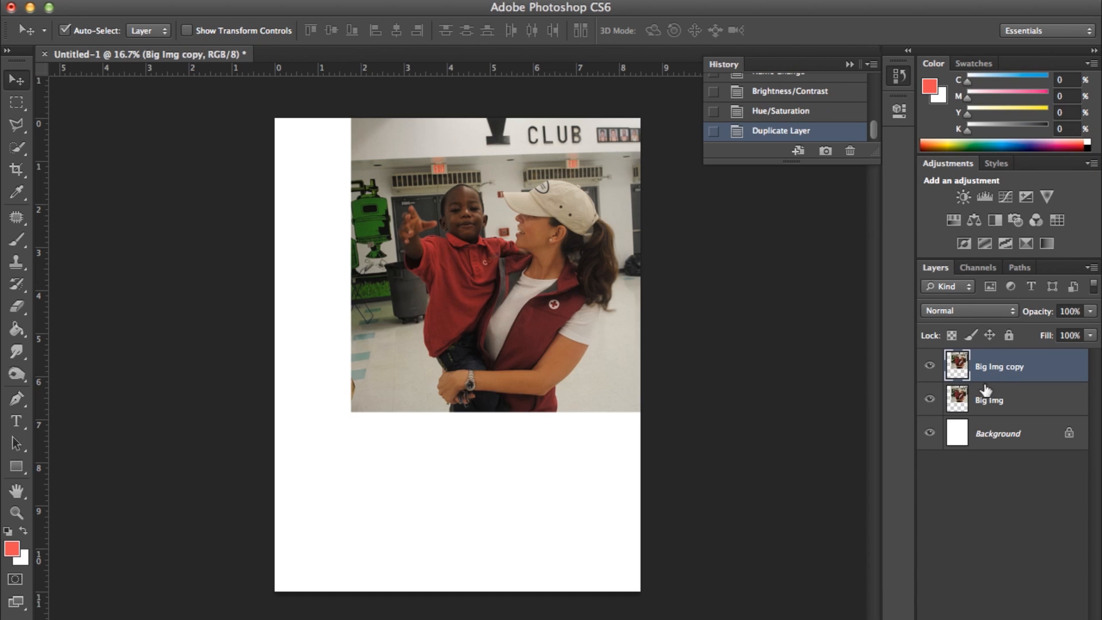
left_click(930, 366)
left_click(930, 365)
left_click(930, 366)
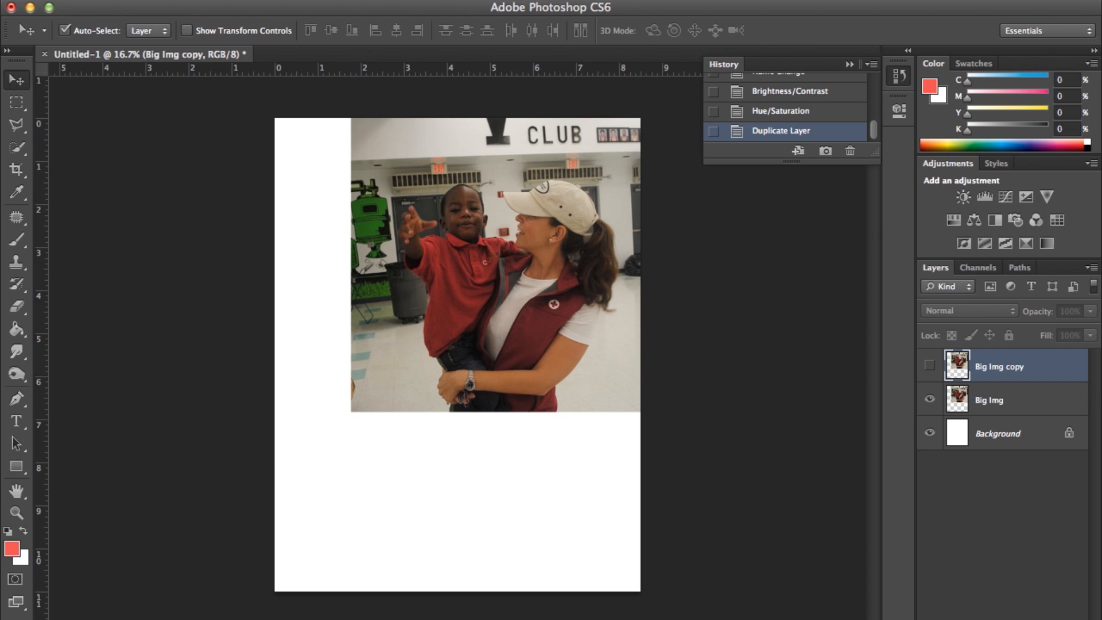
- Open logo-AMR.png from the NMP-Lunch folder and bring the logo into the page layout as a new layer
left_click(132, 0)
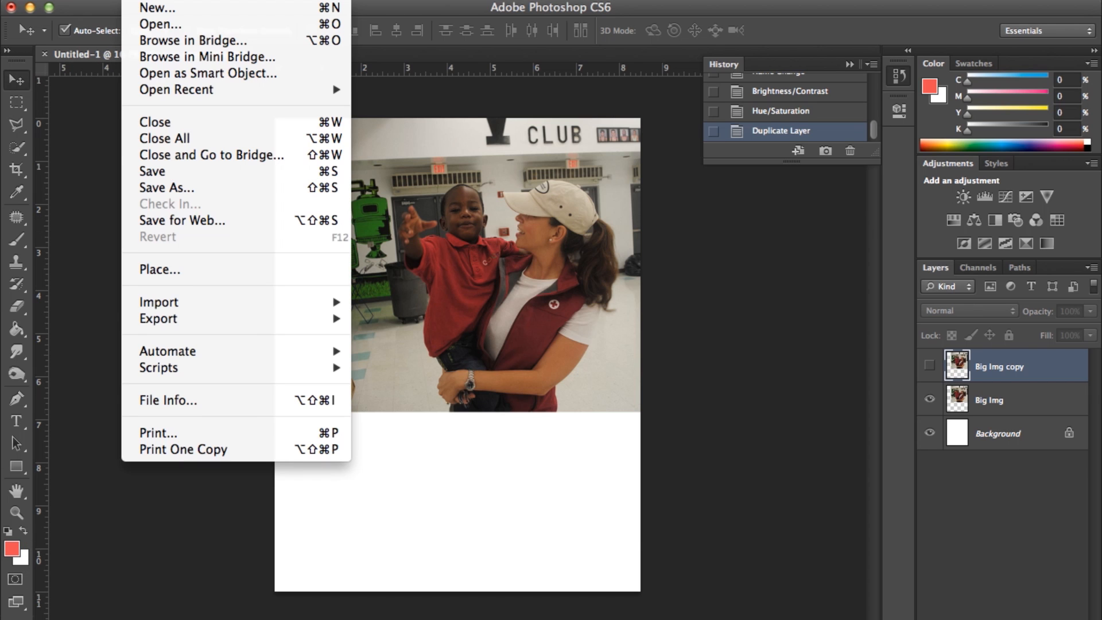
left_click(146, 27)
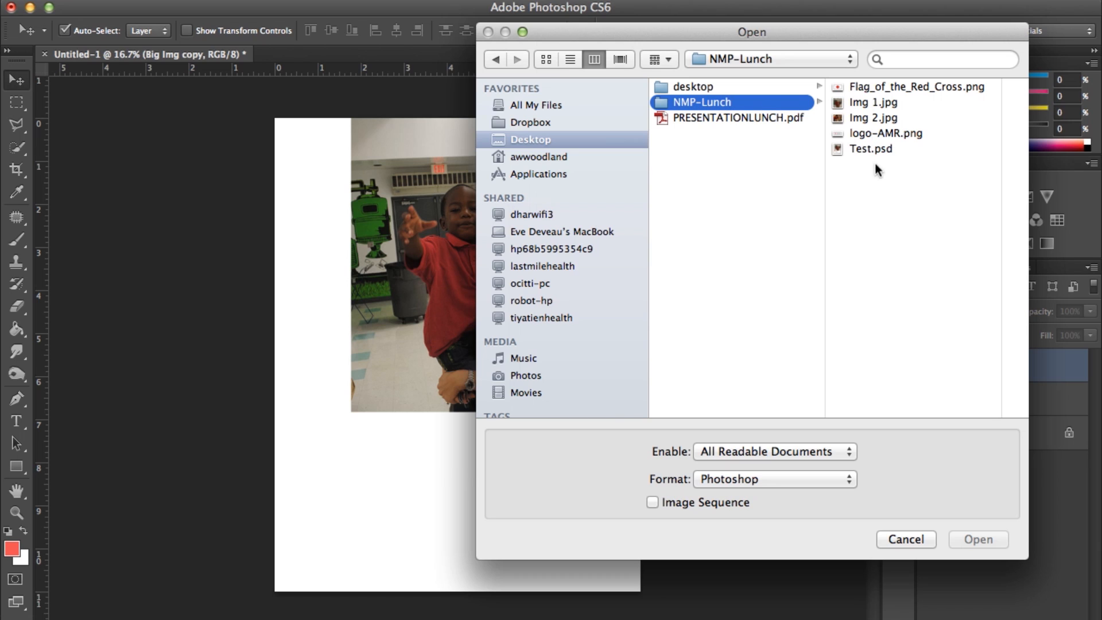
left_click(900, 134)
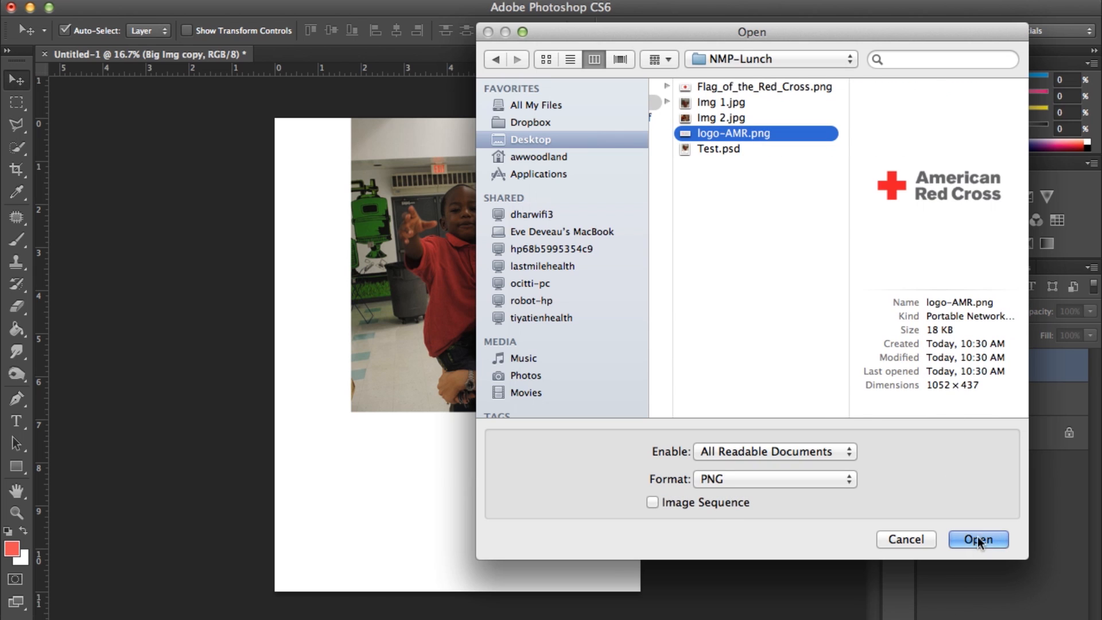
left_click(978, 539)
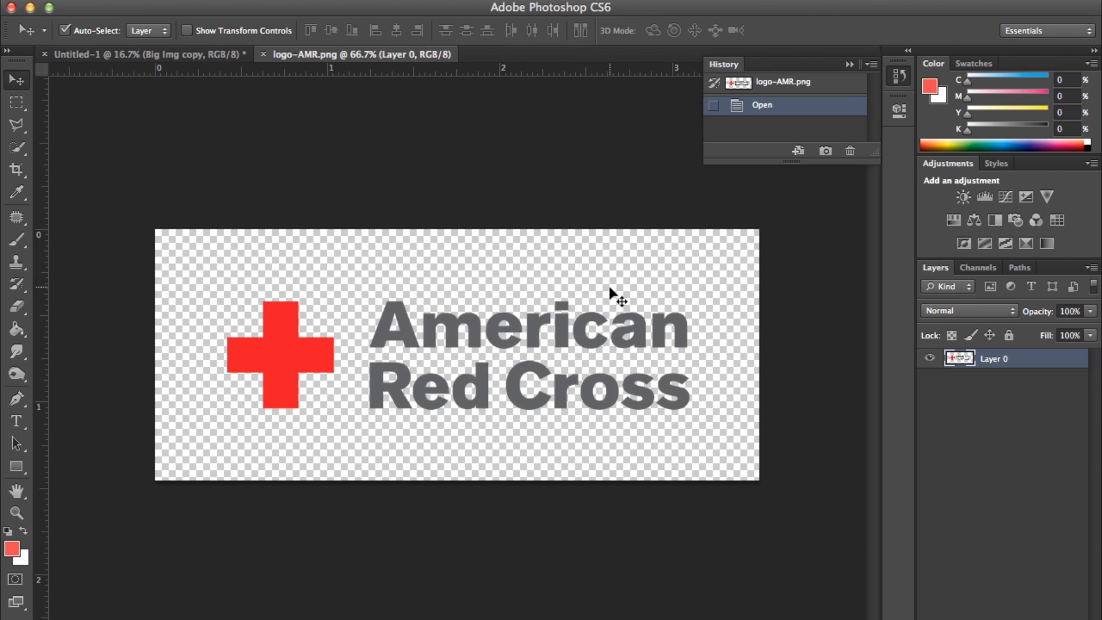
left_click_drag(357, 60, 528, 74)
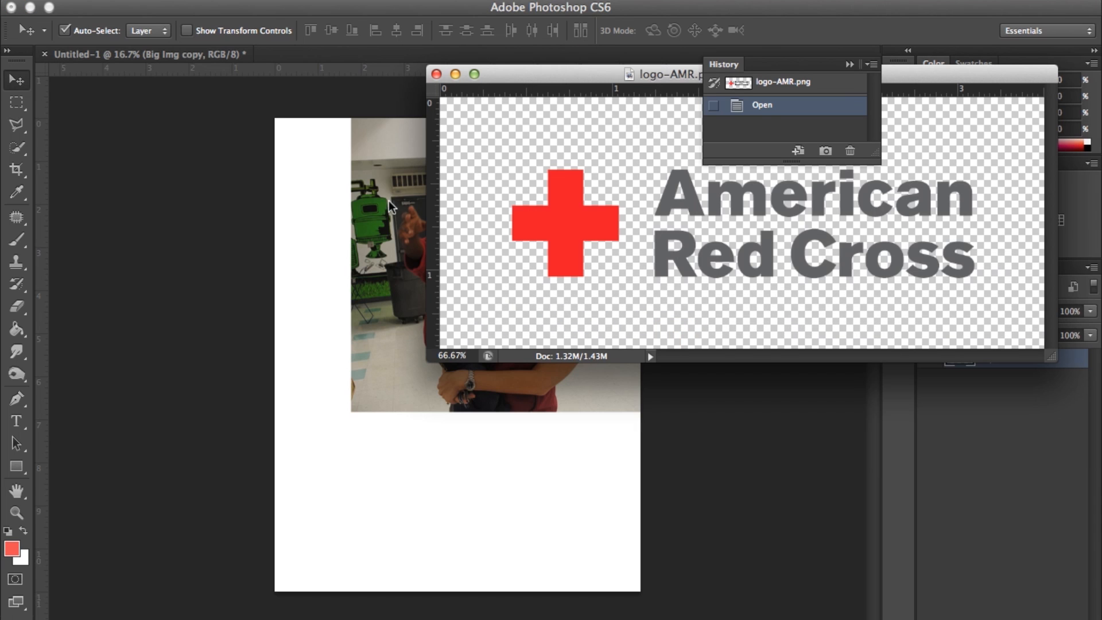
left_click_drag(550, 218, 367, 474)
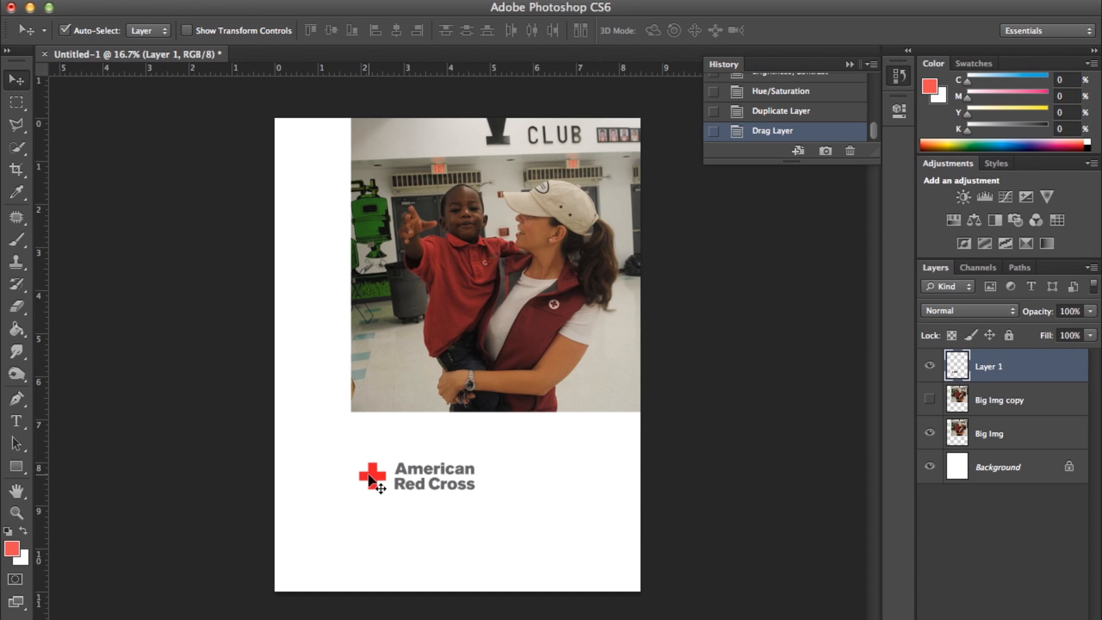
- Move the American Red Cross logo into the page's lower-right corner and rename its layer Logo
left_click_drag(374, 482, 522, 554)
double_click(988, 366)
type("Logo")
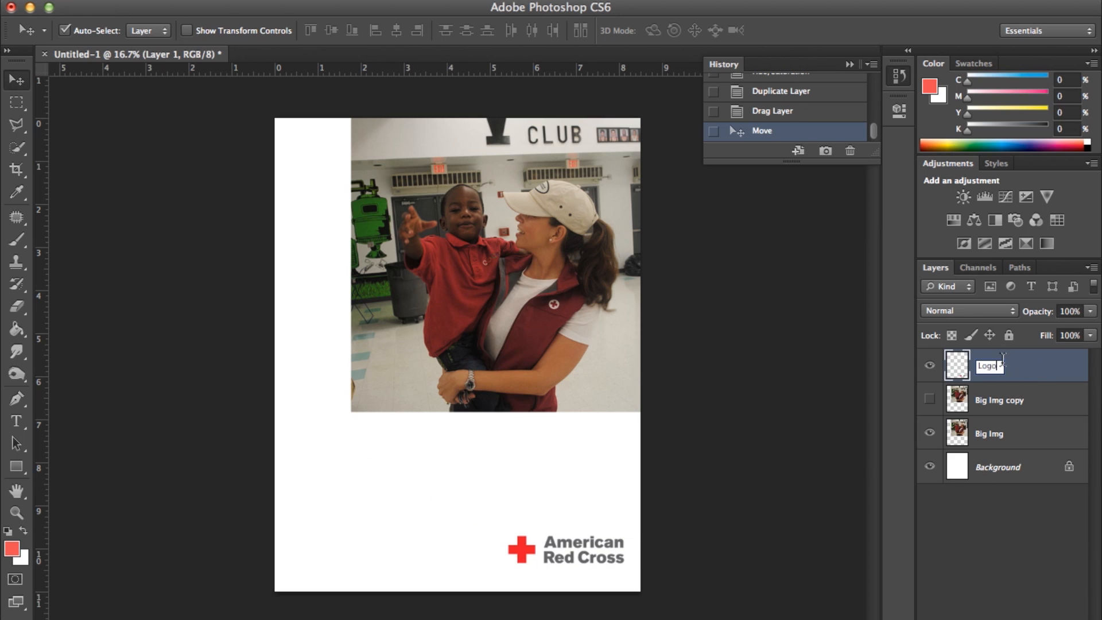
key("Return")
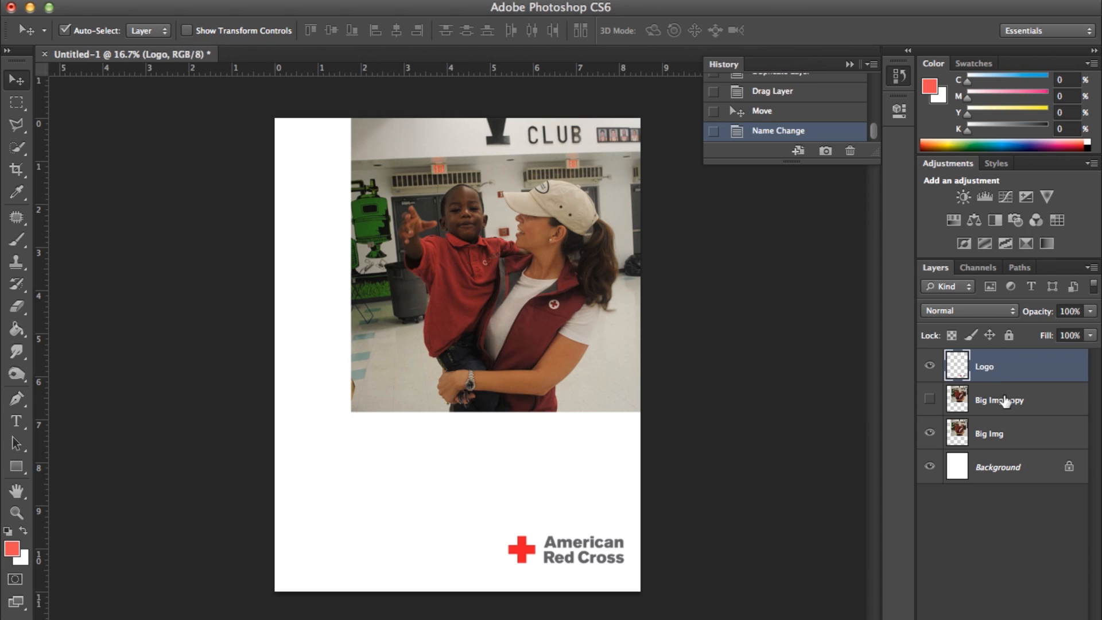
- Hide and show the Logo layer twice to examine what it contributes to the page
left_click(929, 367)
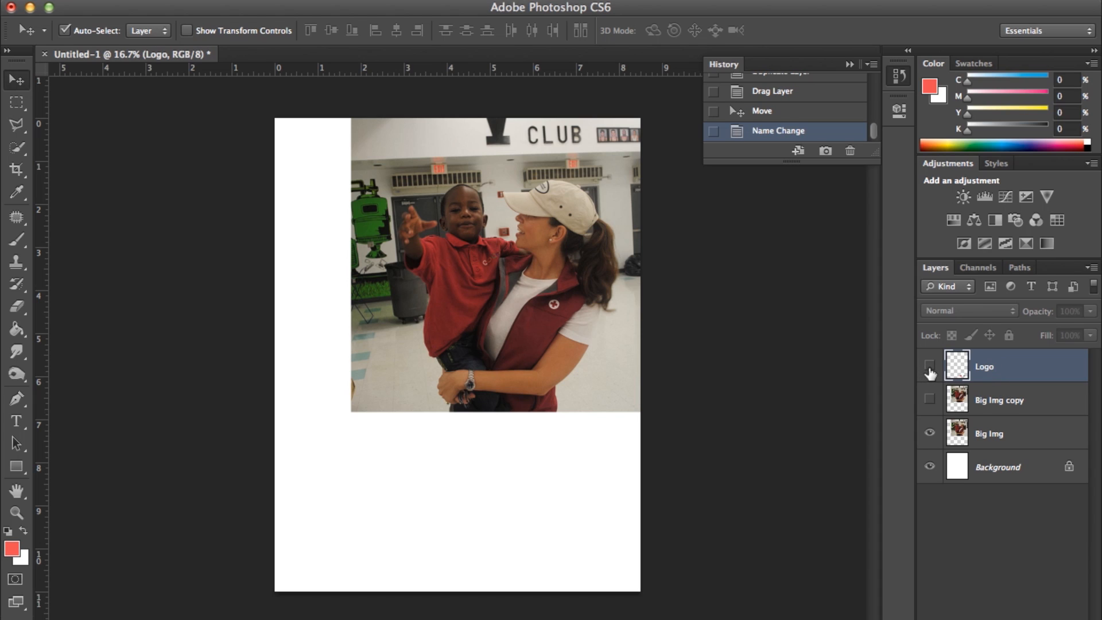
left_click(929, 366)
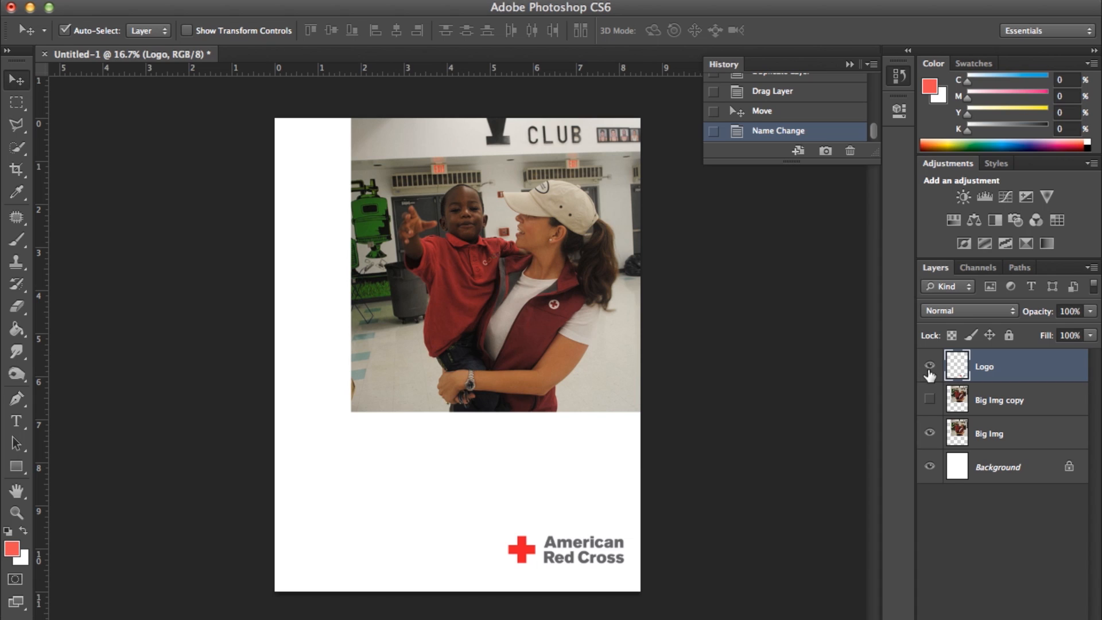
left_click(929, 370)
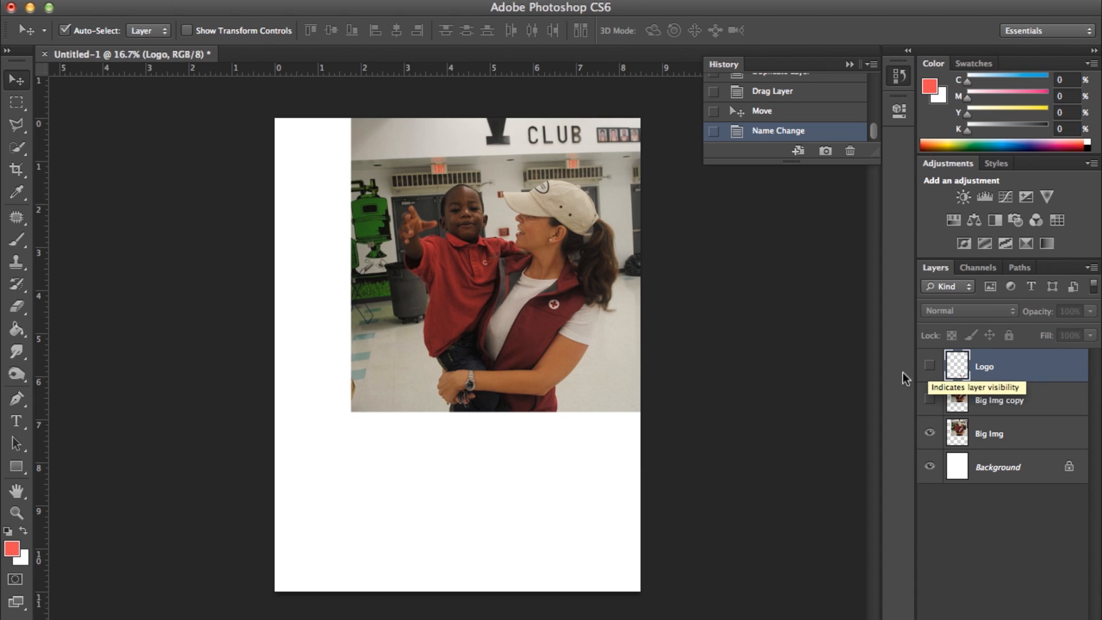
left_click(929, 368)
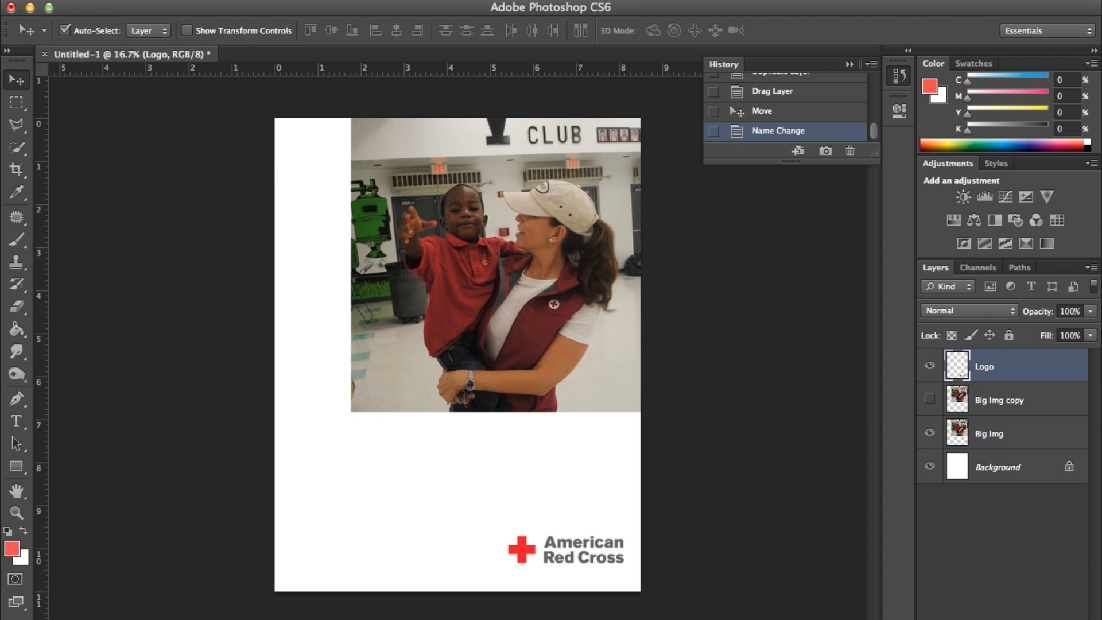
- Open Flag_of_the_Red_Cross.png and bring it into the page as a new layer, positioned over the lower part of the photo
left_click(138, 1)
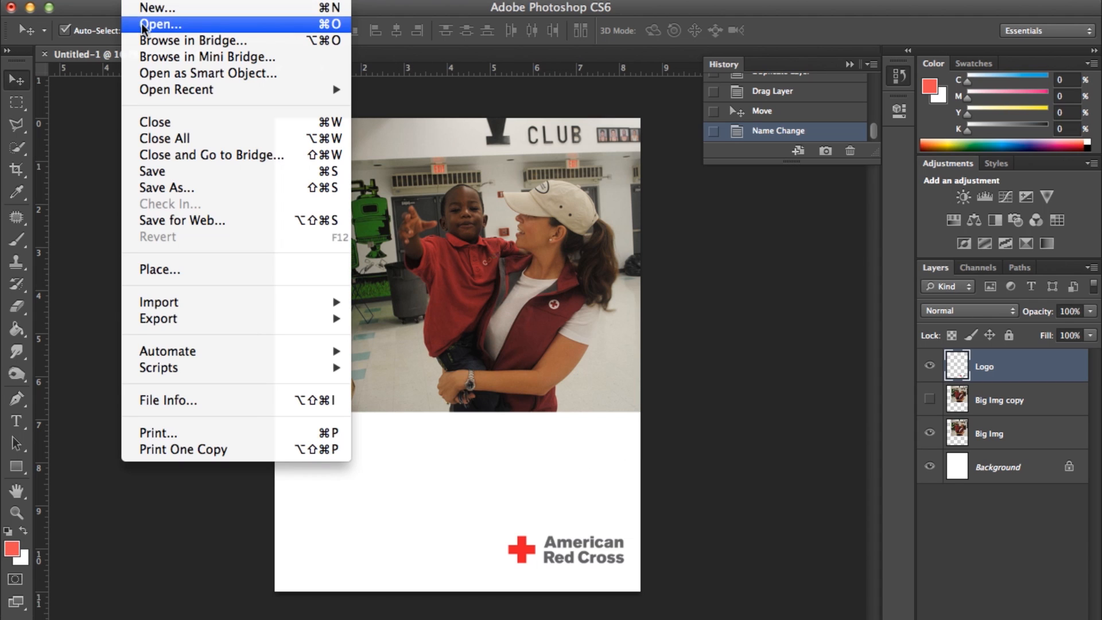
left_click(160, 23)
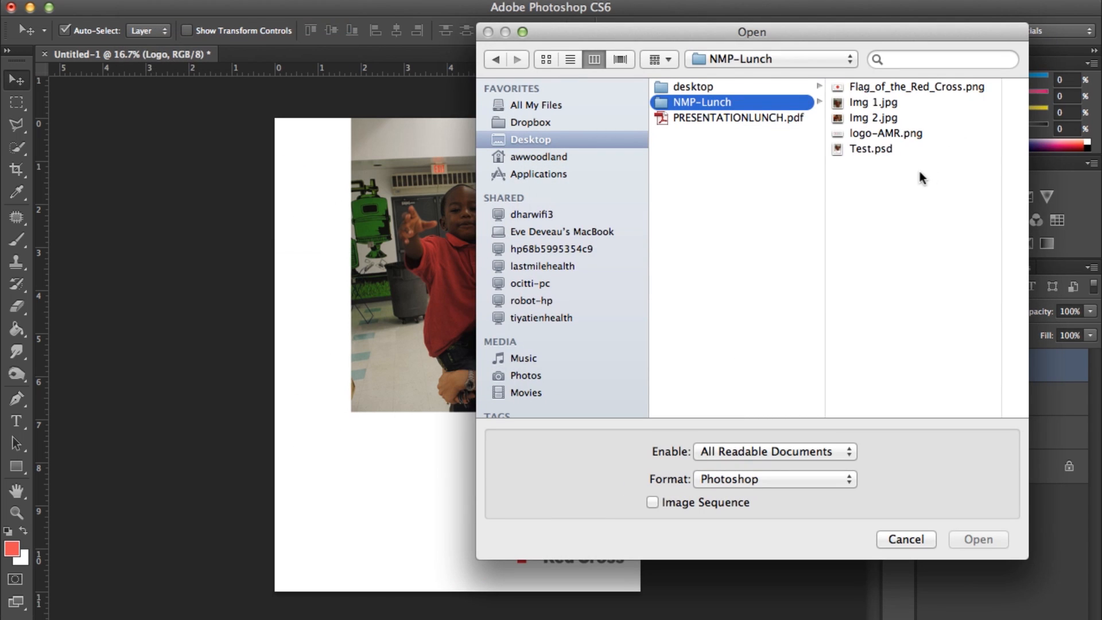
left_click(869, 102)
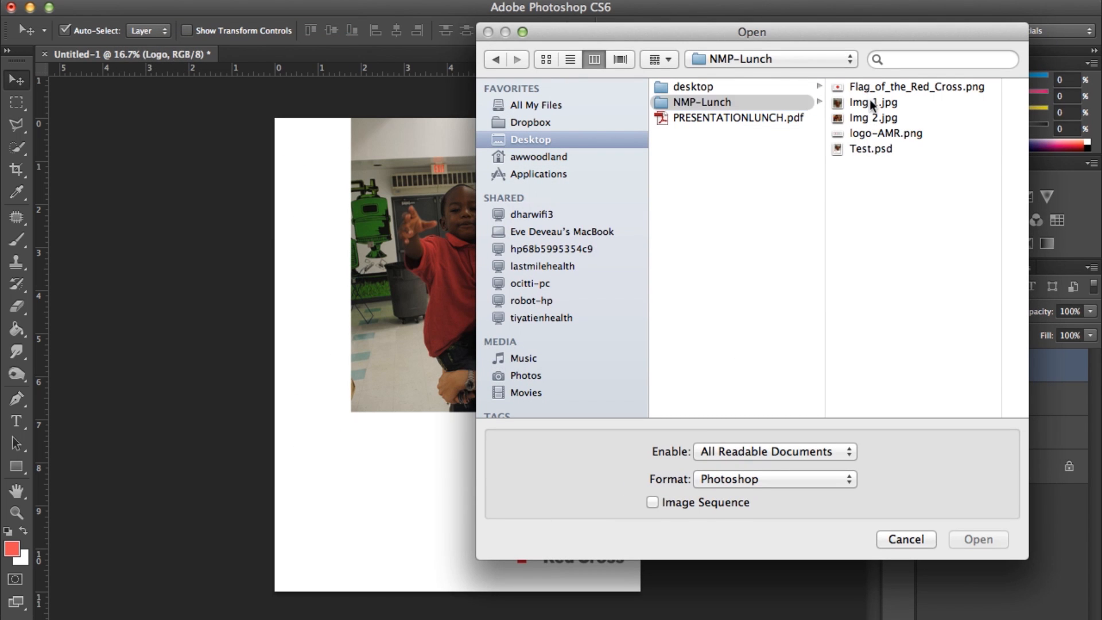
left_click(756, 88)
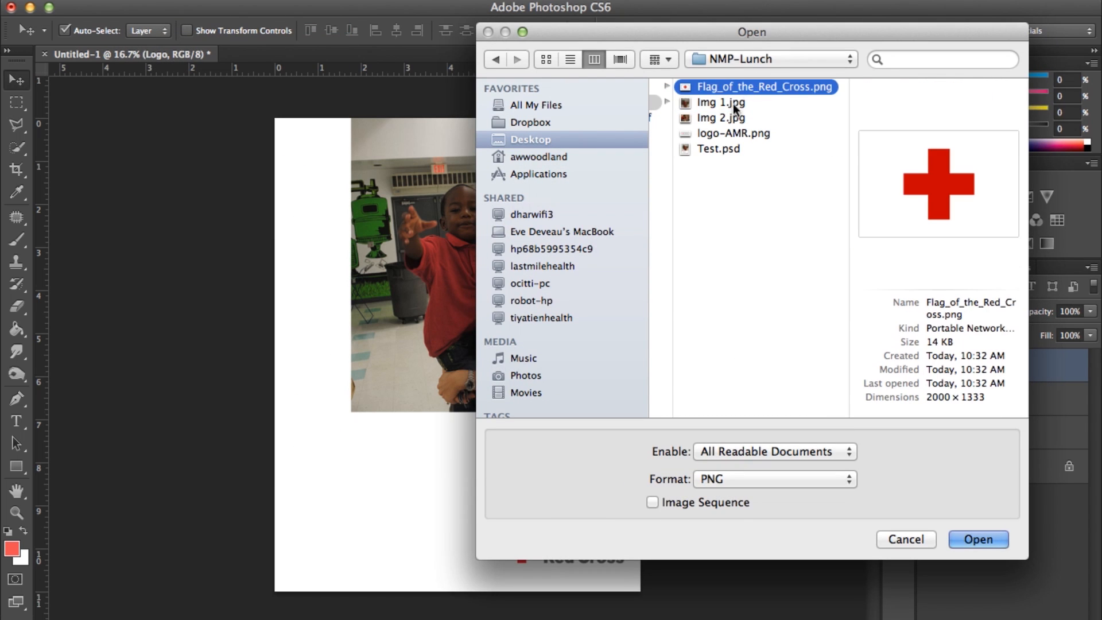
left_click(992, 539)
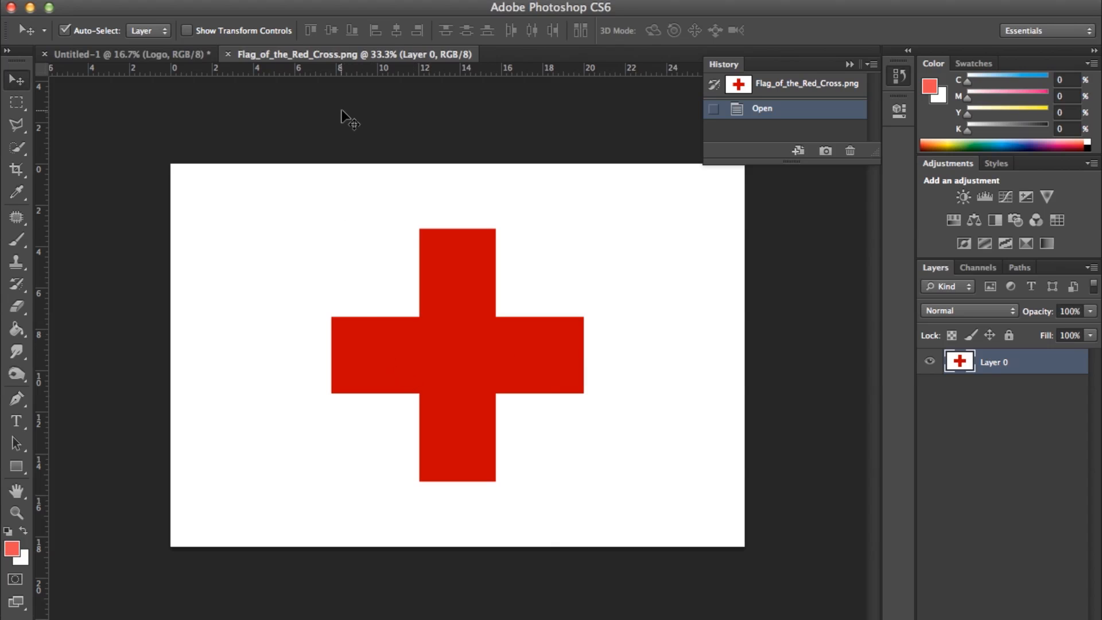
left_click_drag(336, 57, 656, 125)
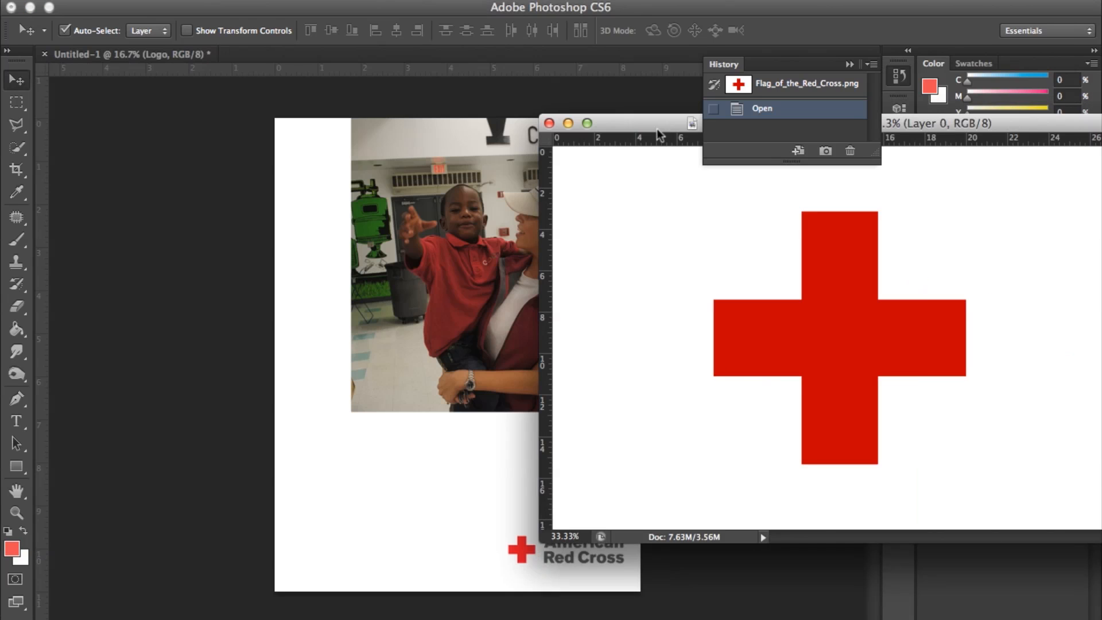
left_click_drag(853, 359, 378, 415)
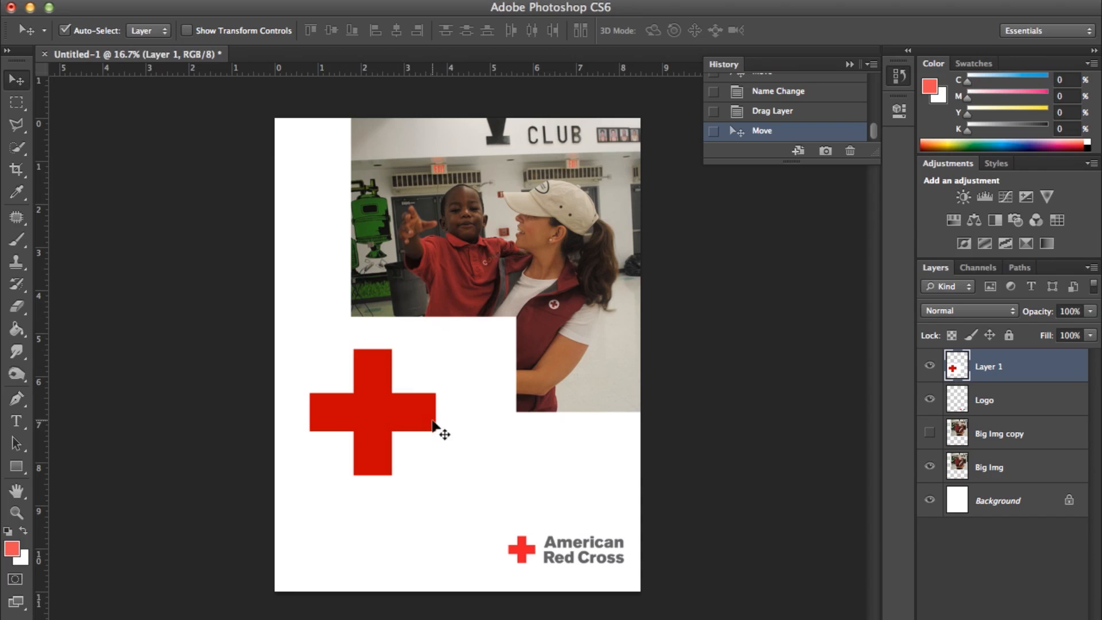
left_click_drag(419, 415, 495, 411)
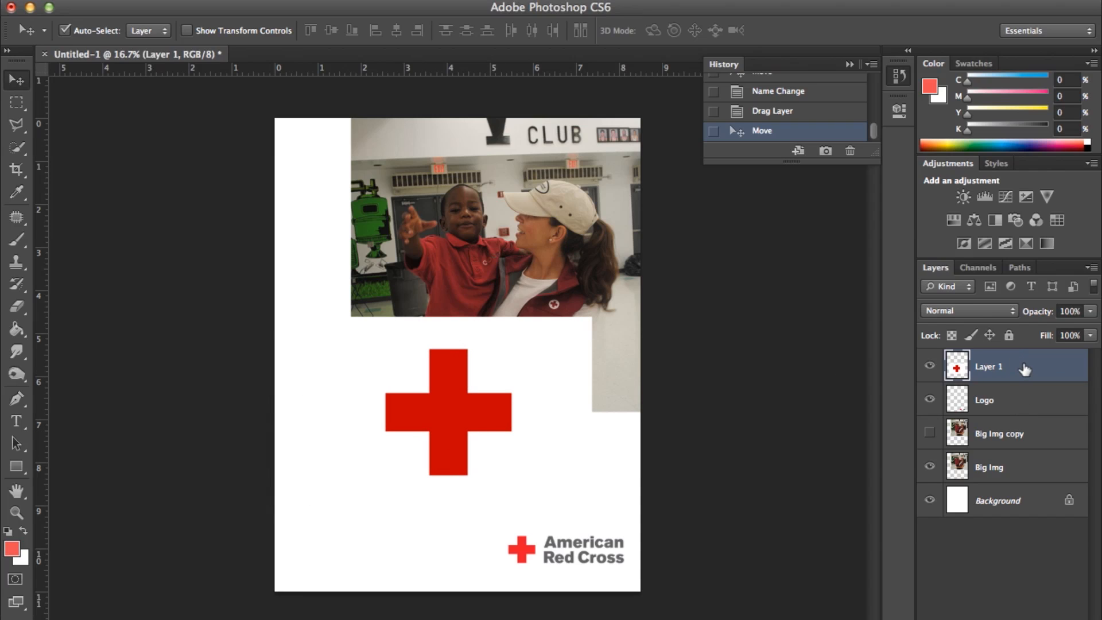
- Rename the flag layer Layer 1 as red cross 1 and shift it about half an inch to the right
double_click(999, 364)
left_click(998, 364)
type("red cross")
left_click(783, 412)
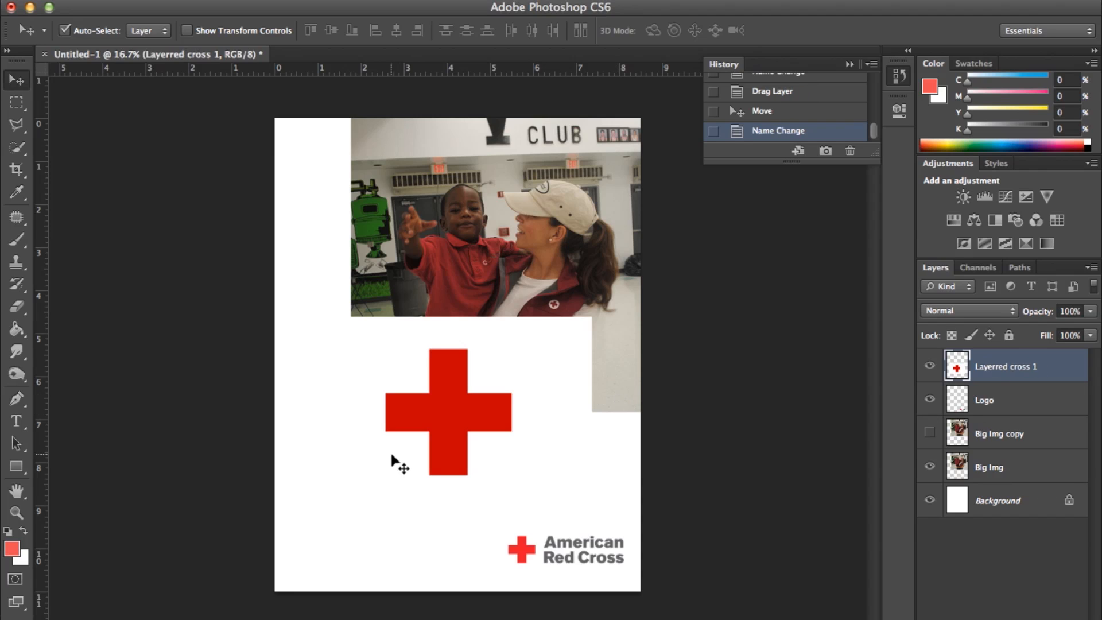
double_click(1025, 367)
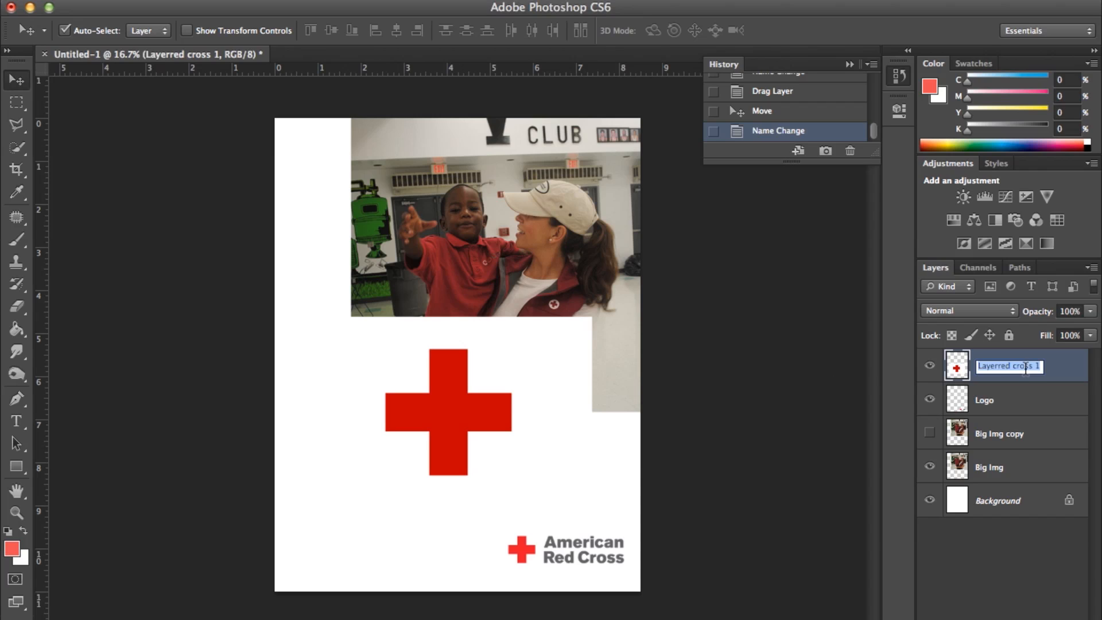
left_click(997, 366)
key("BackSpace")
key("BackSpace")
key("BackSpace")
key("BackSpace")
key("BackSpace")
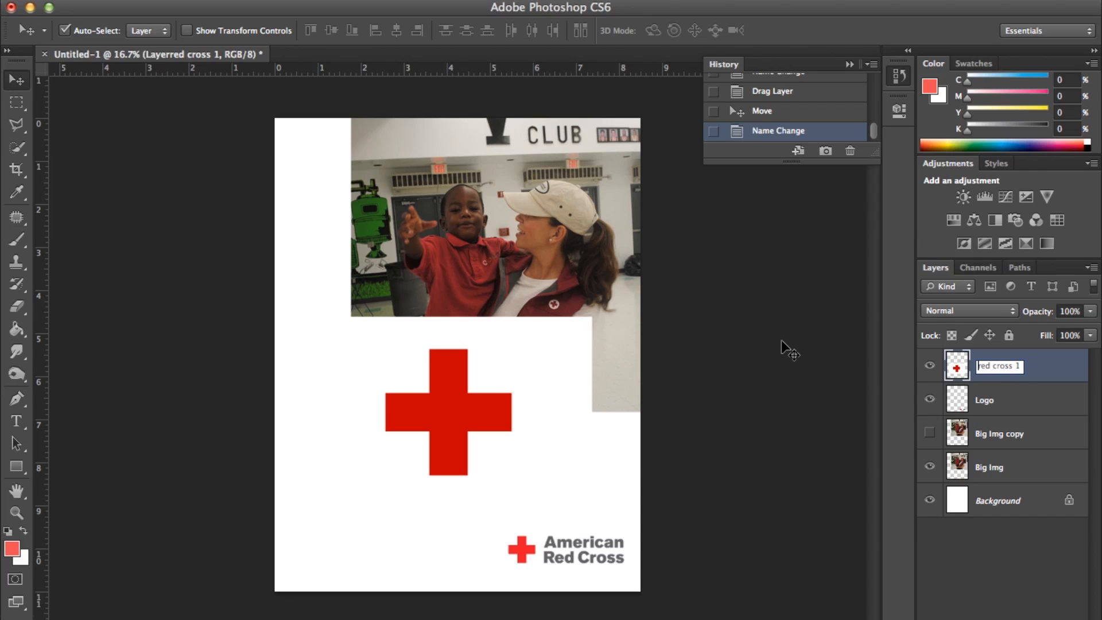
key("Return")
left_click_drag(430, 411, 451, 407)
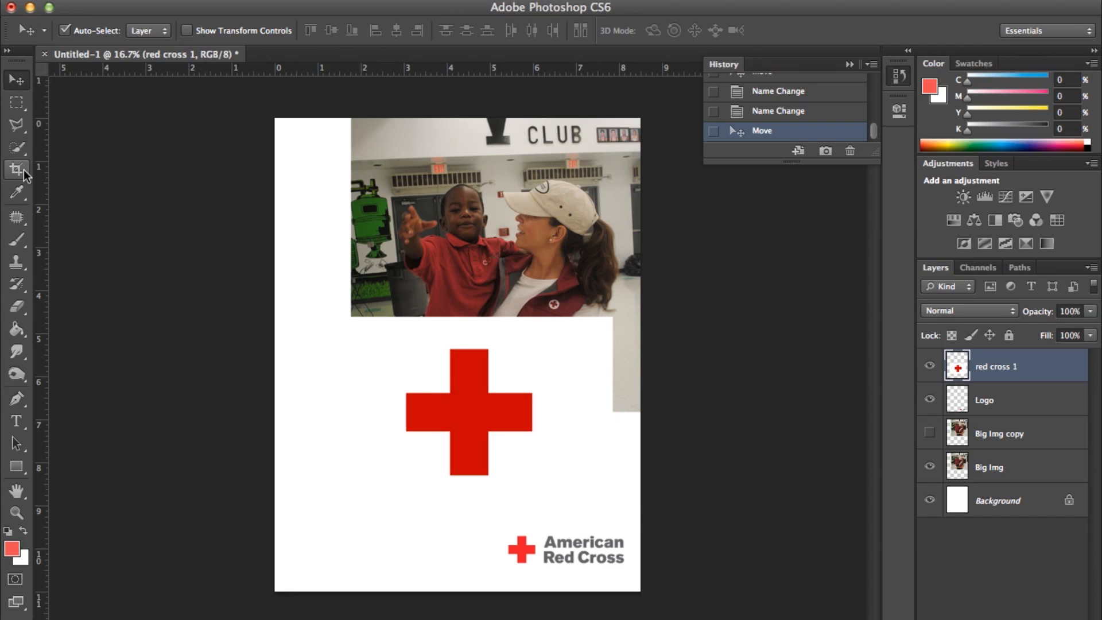
- Remove the white background around the cross on the red cross 1 layer using the Magic Wand at tolerance 32
left_click(27, 134)
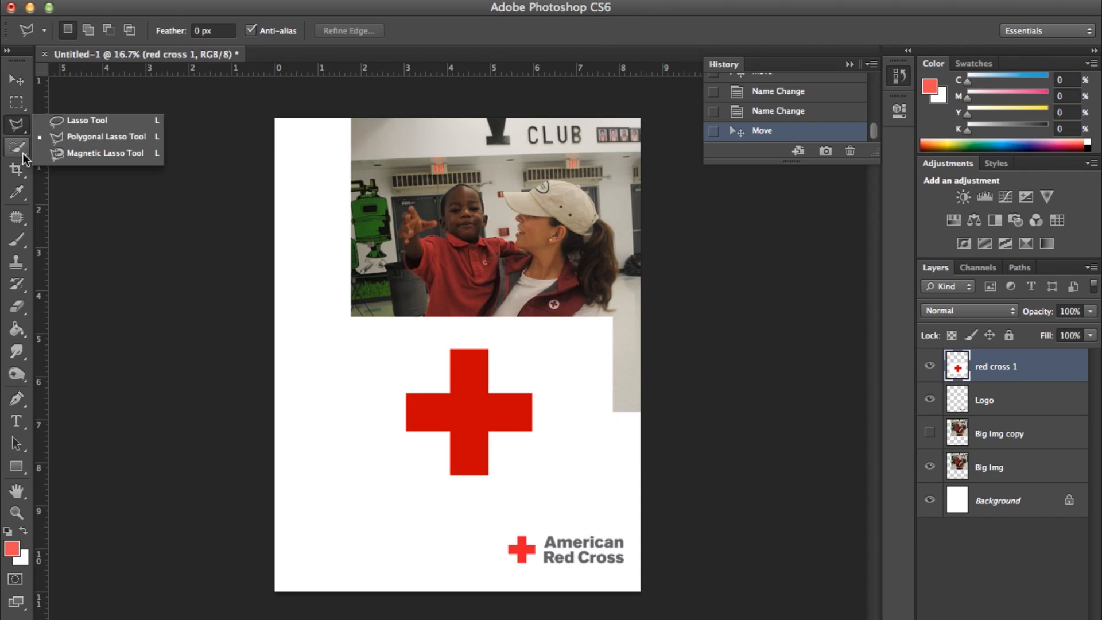
left_click(23, 153)
left_click(55, 161)
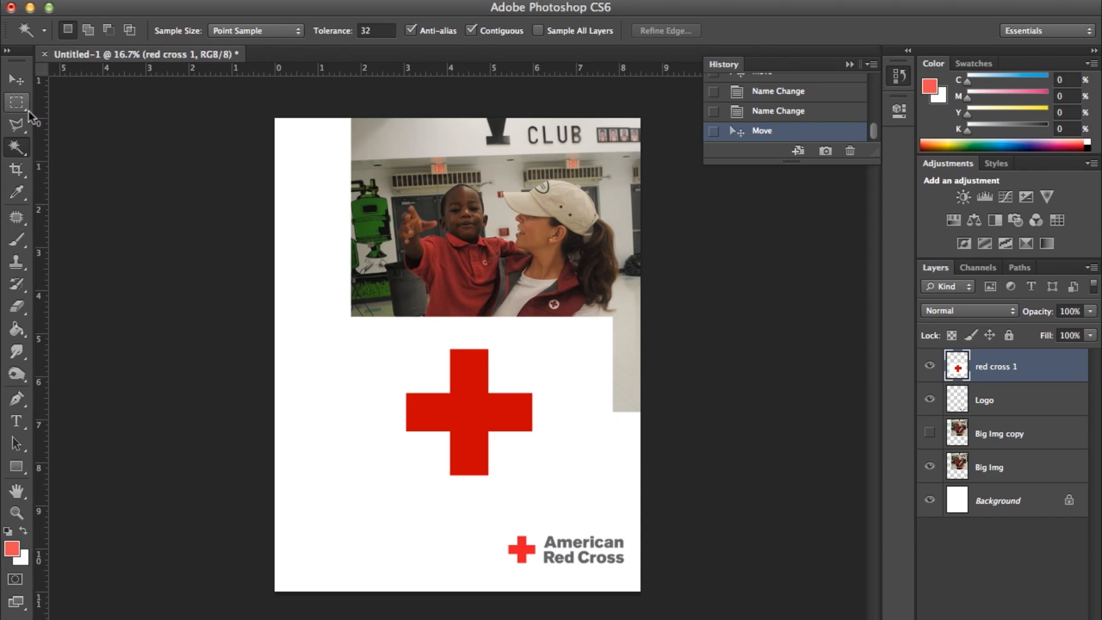
left_click(16, 147)
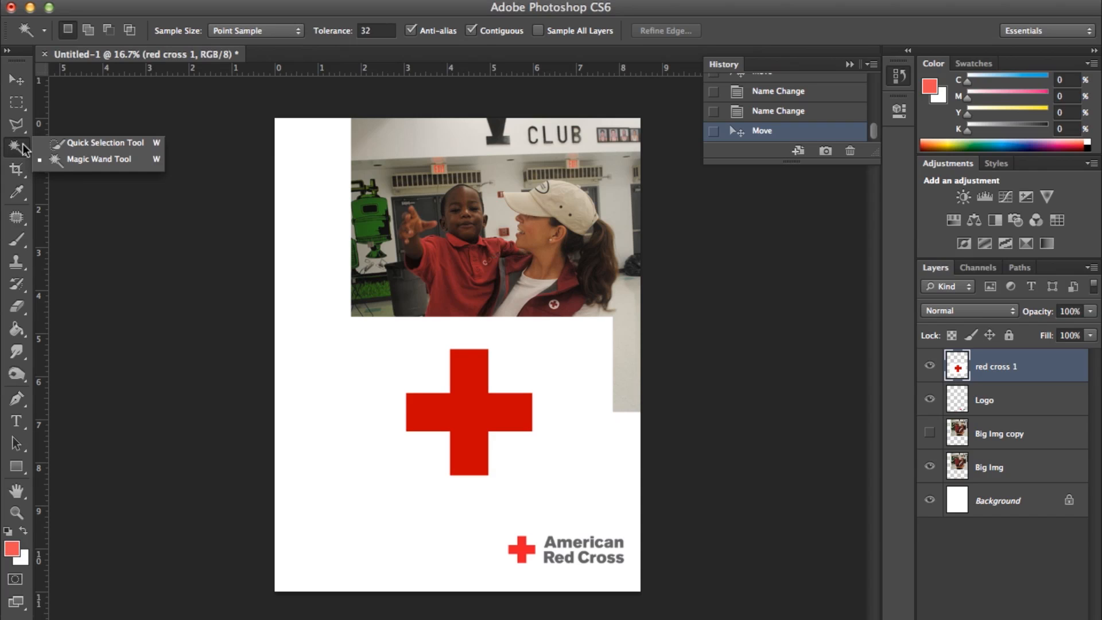
left_click(60, 161)
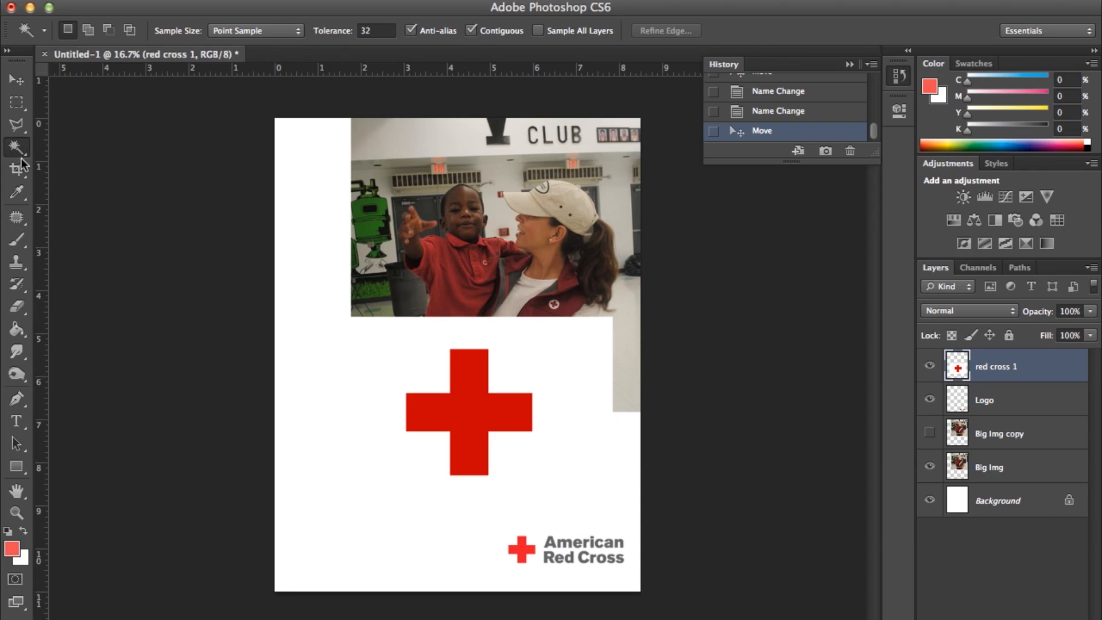
left_click(426, 373)
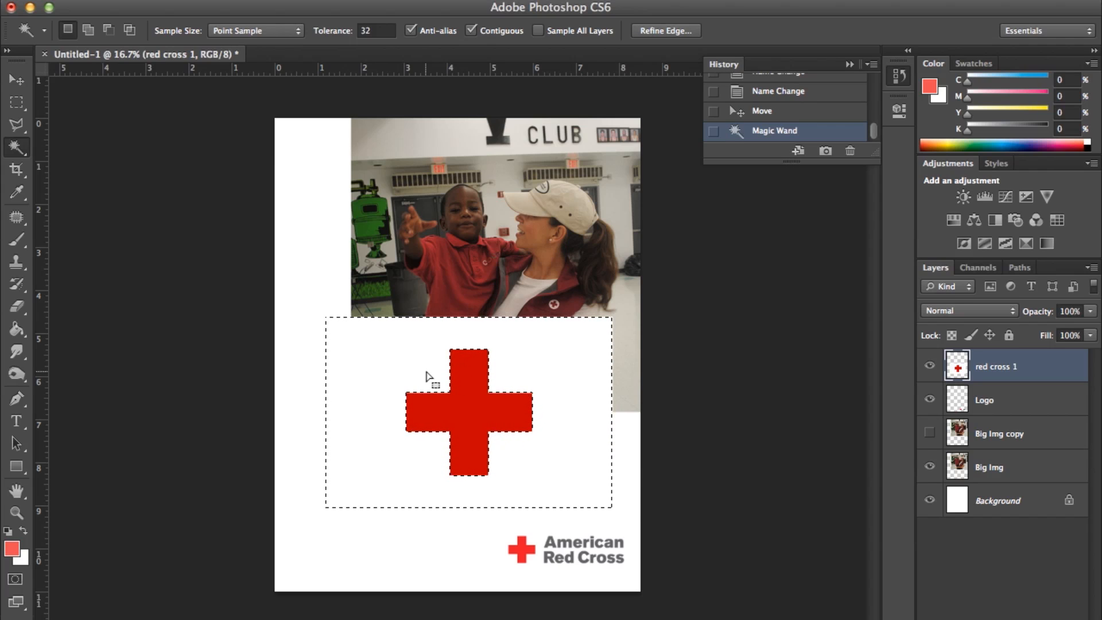
key("Delete")
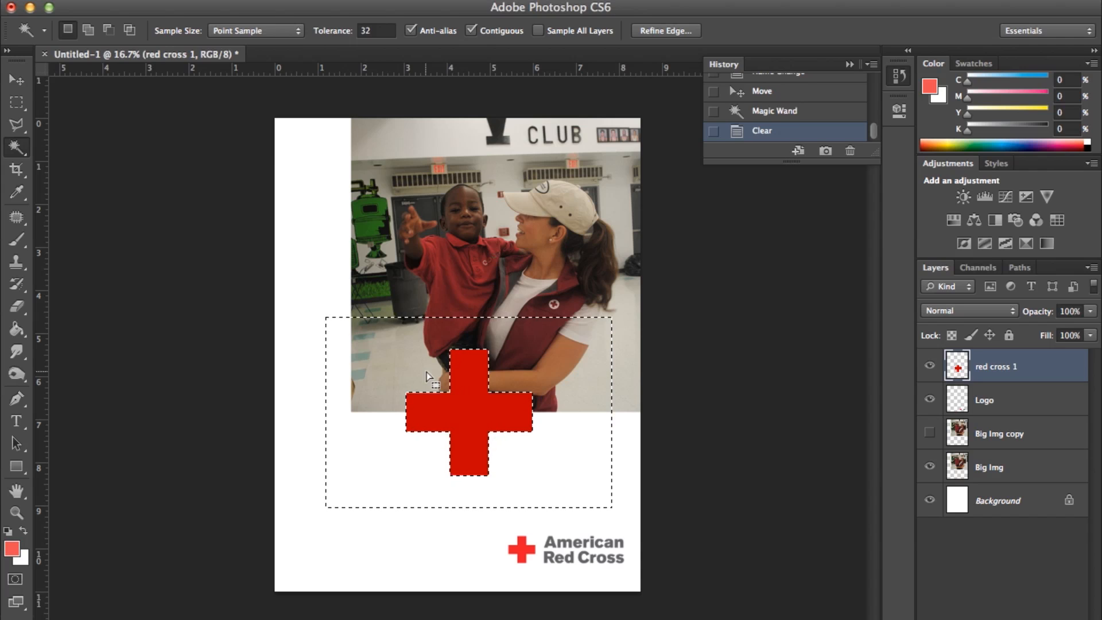
- Deselect the cleared area and move the red cross about 2.5 inches left, over the photo's lower-left corner
left_click(17, 86)
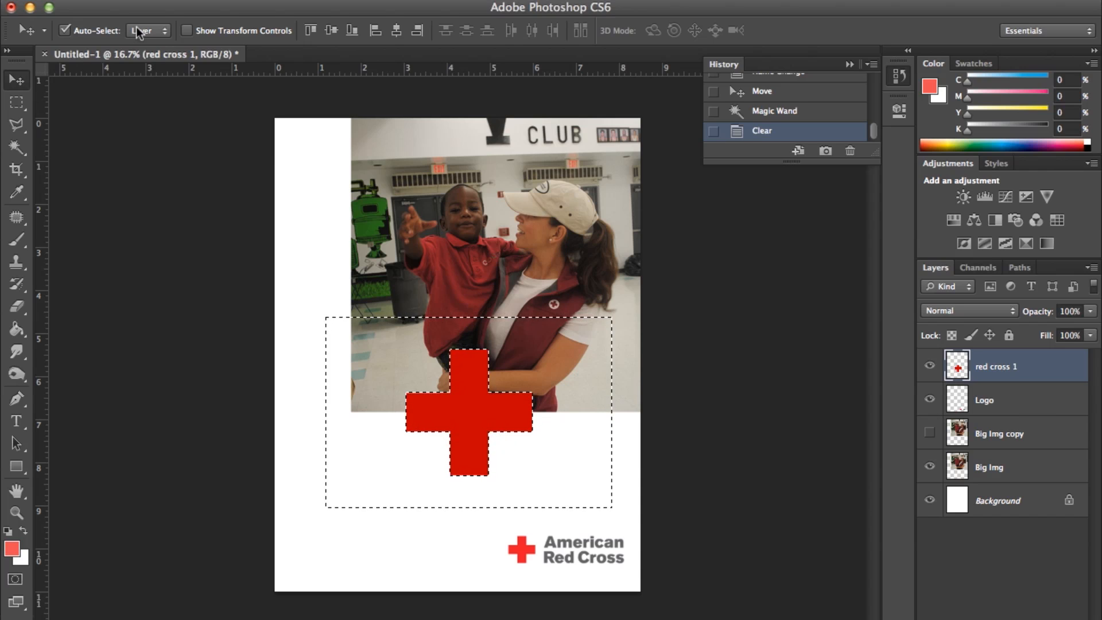
key("super+d")
left_click_drag(471, 412, 363, 400)
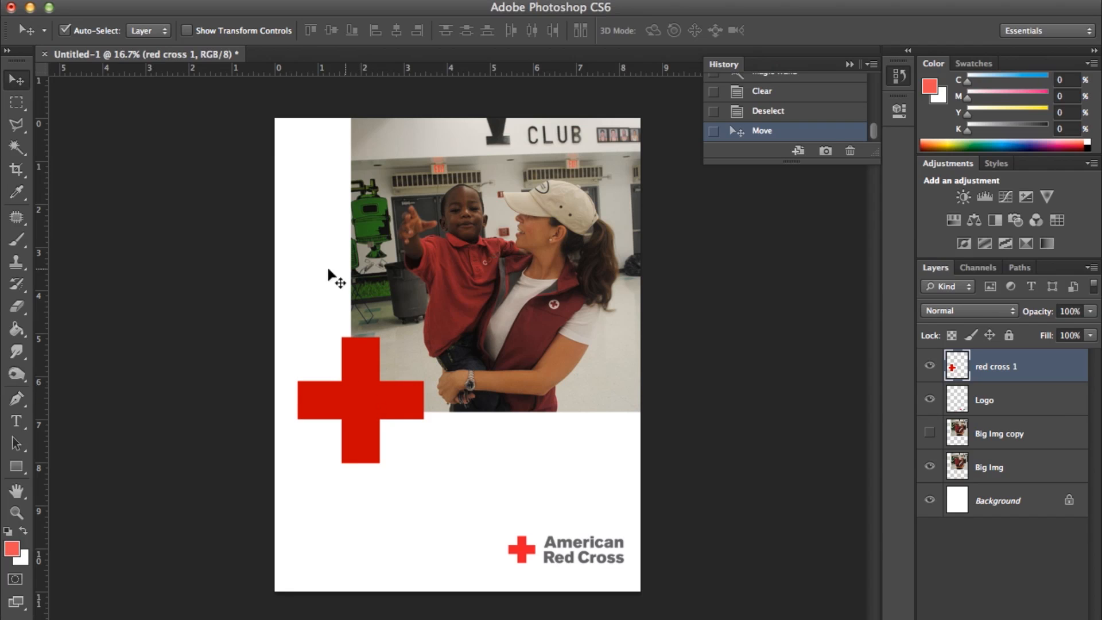
- Scale the red cross proportionally to about 48.5% and centre it on the photo's lower-left corner
left_click(189, 2)
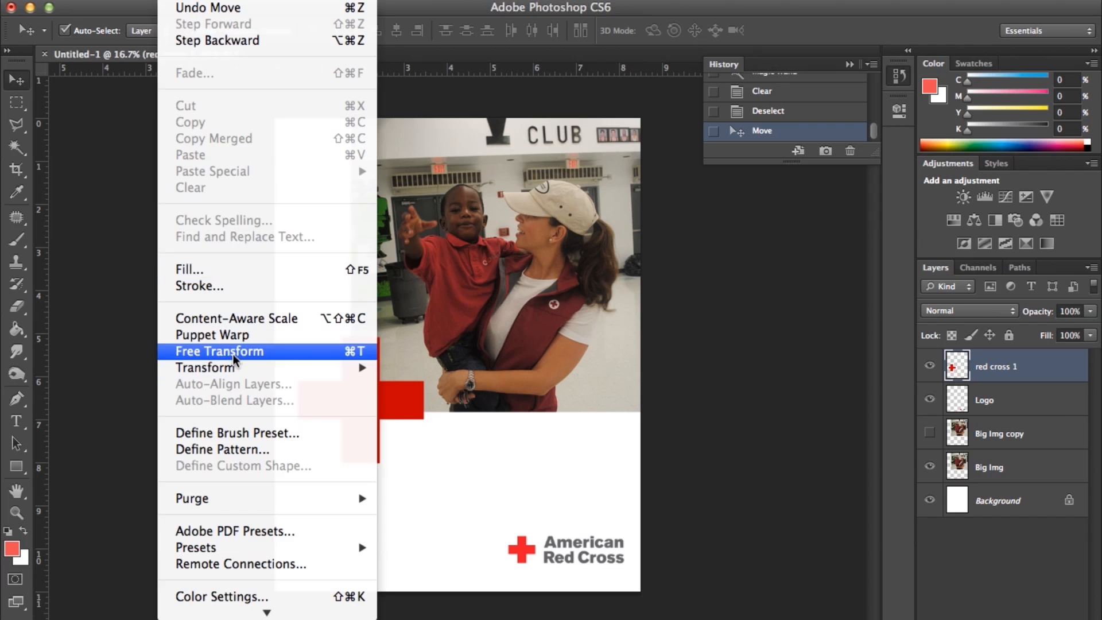
mouse_move(276, 367)
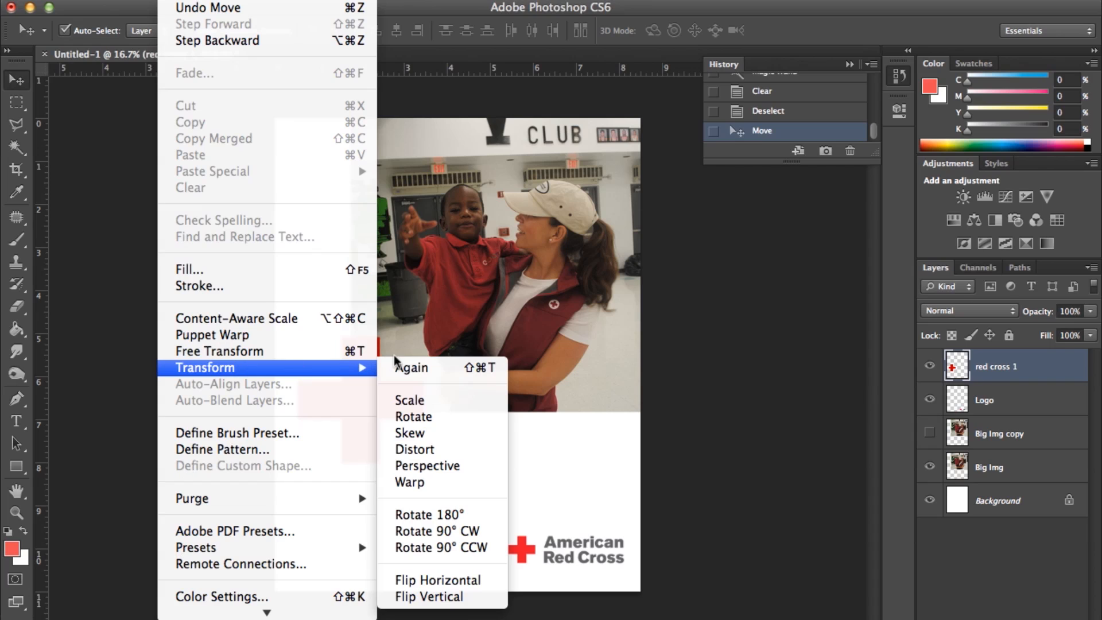
left_click(429, 405)
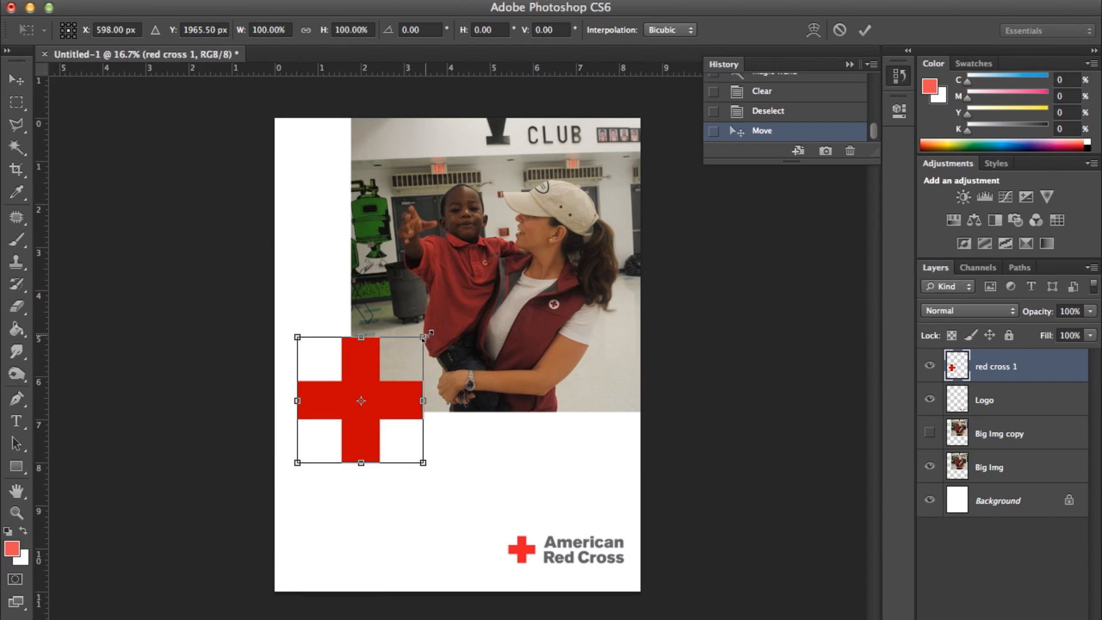
left_click_drag(431, 339, 586, 354)
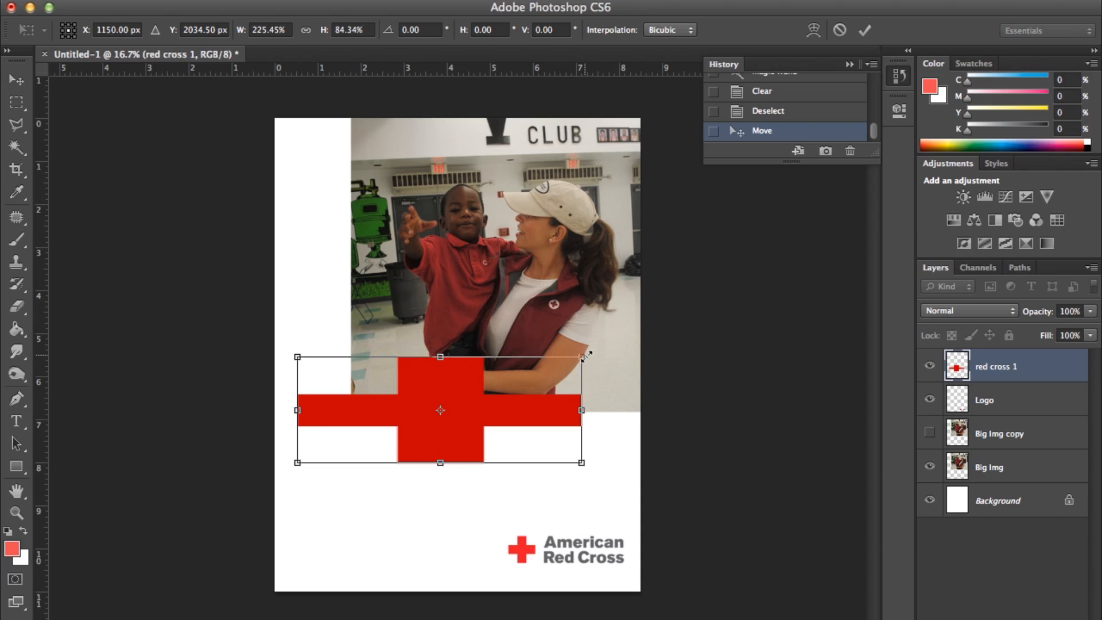
key("super+z")
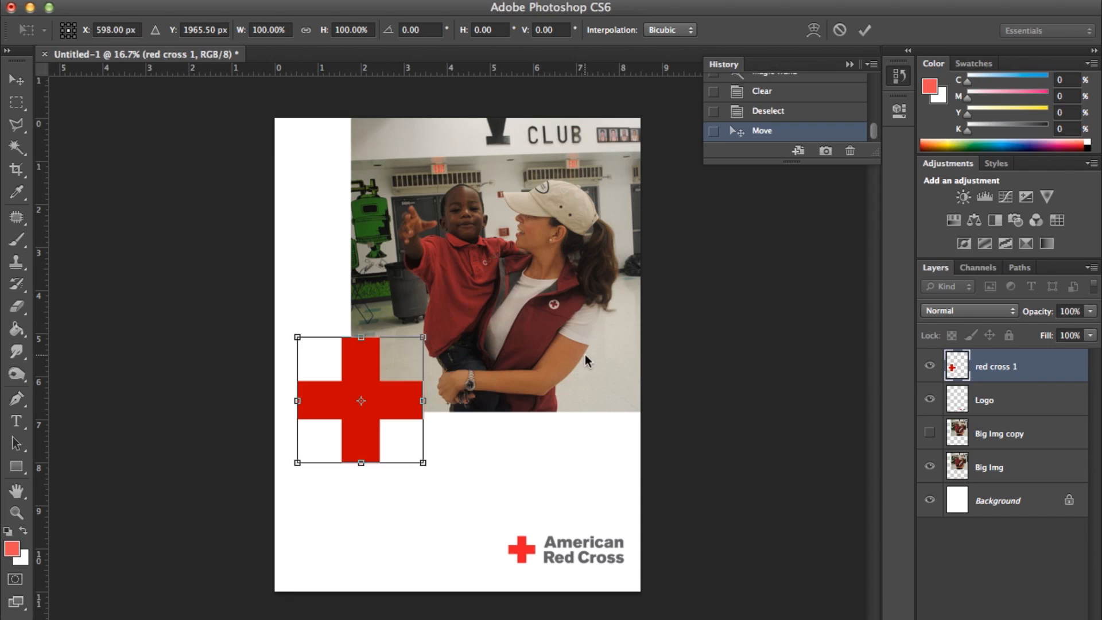
left_click_drag(423, 338, 369, 413)
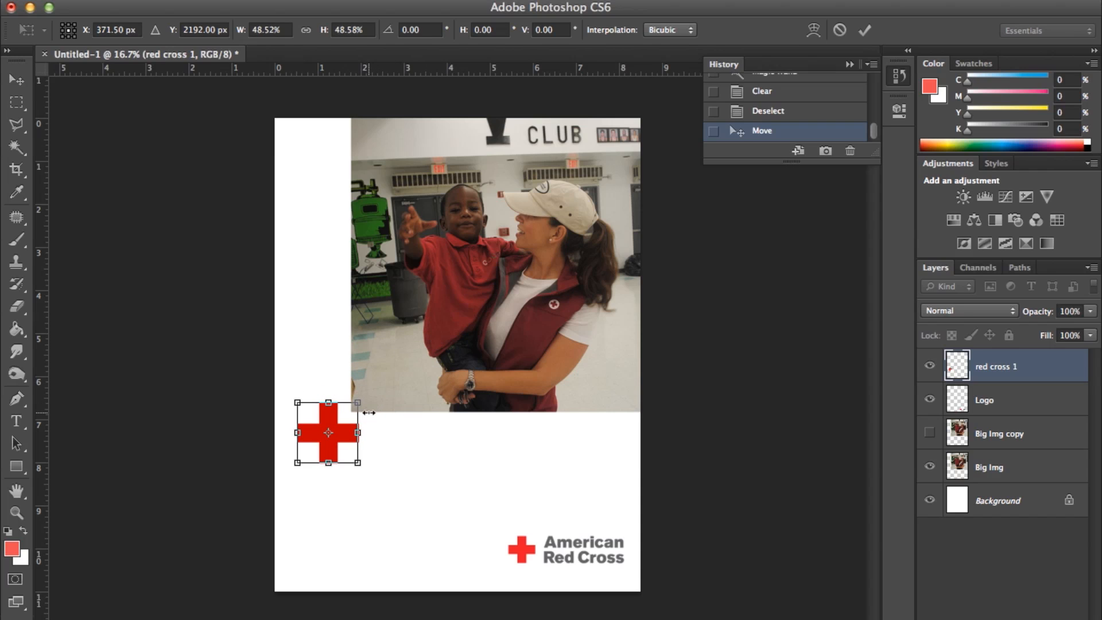
key("Return")
left_click_drag(326, 451, 349, 419)
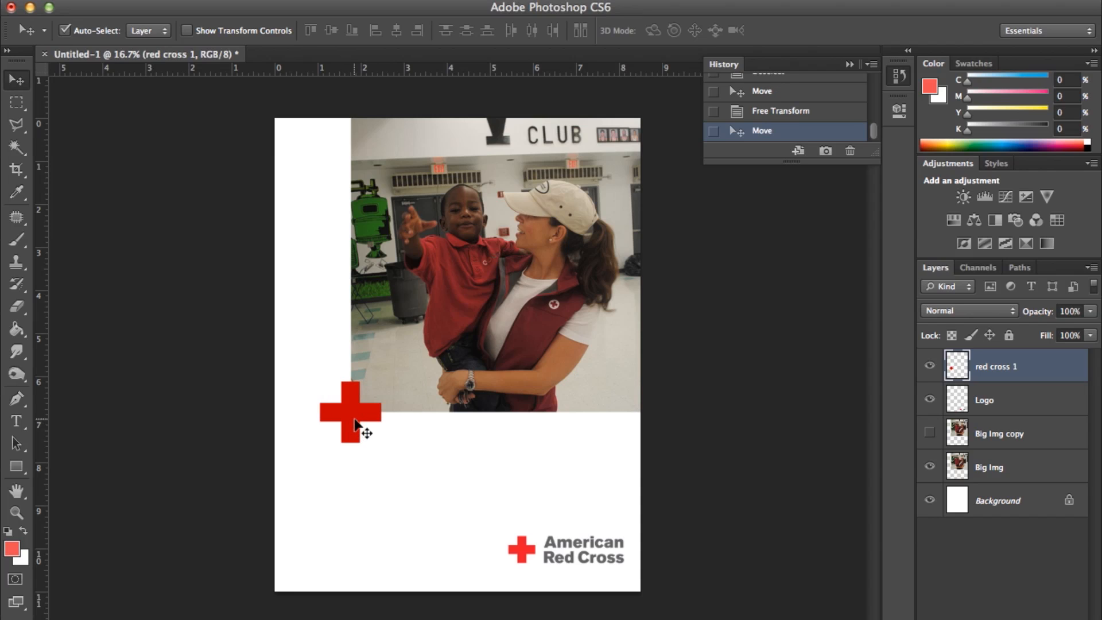
key("shift+Right")
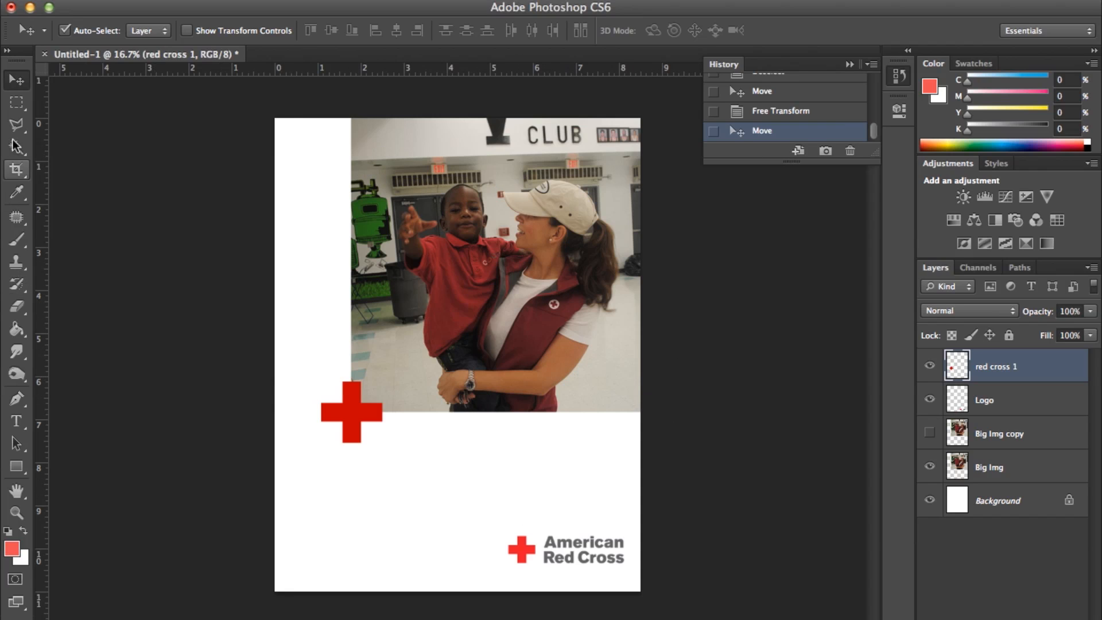
- Add the text "Red Cross and You" across the upper part of the photo, above the boy's head
left_click(18, 423)
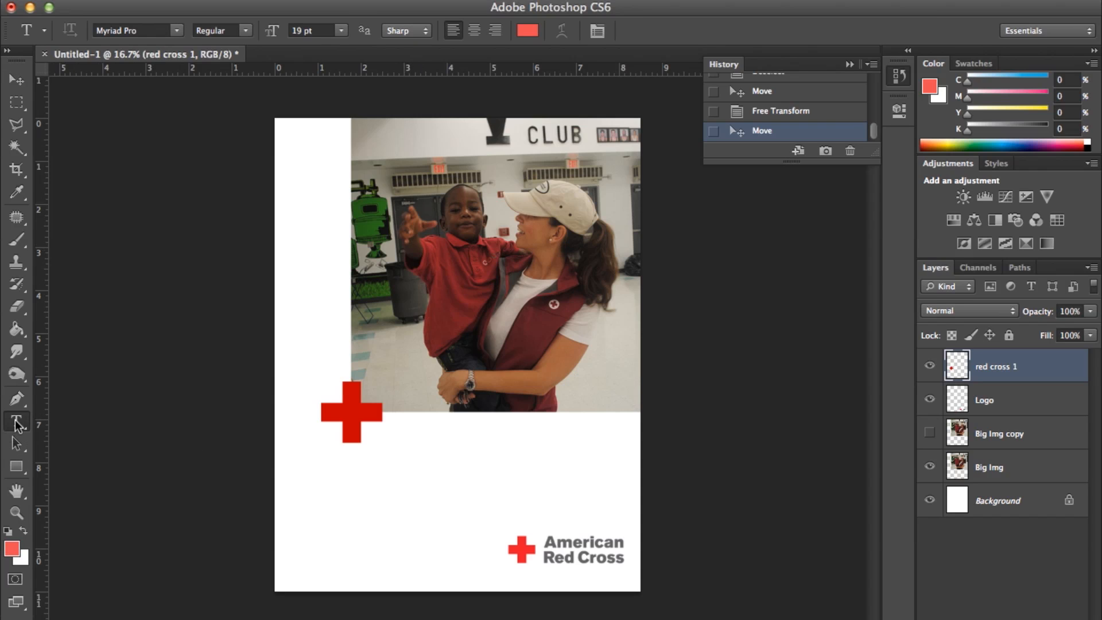
left_click(407, 193)
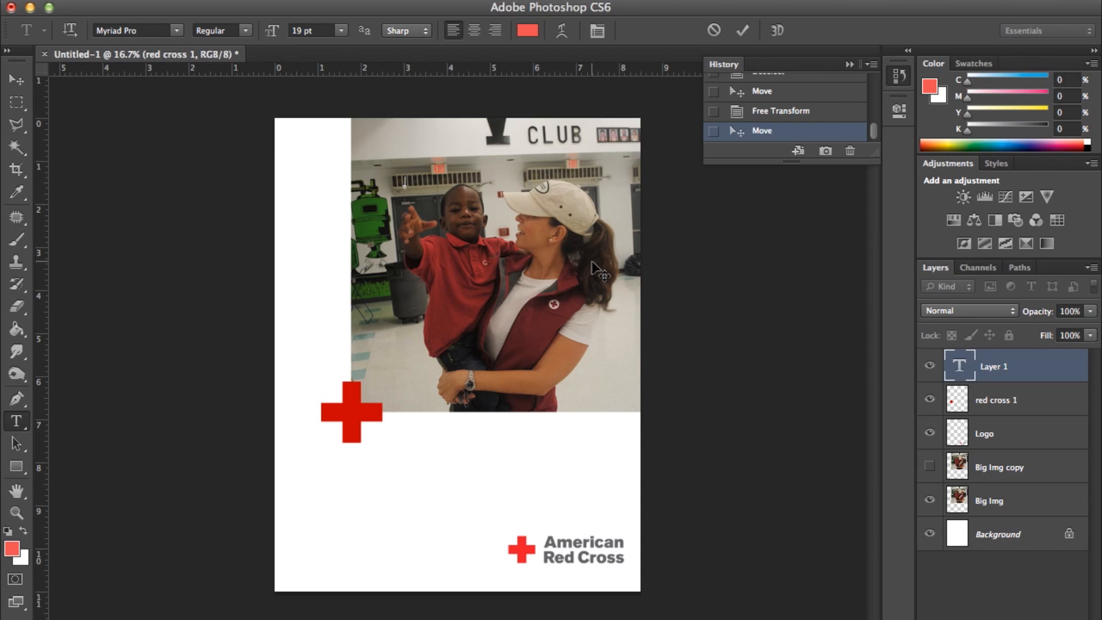
type("Red Cross Ind Kids")
- Select the whole "Red Cross and You" text and set its font to Georgia Bold
left_click_drag(492, 182, 400, 182)
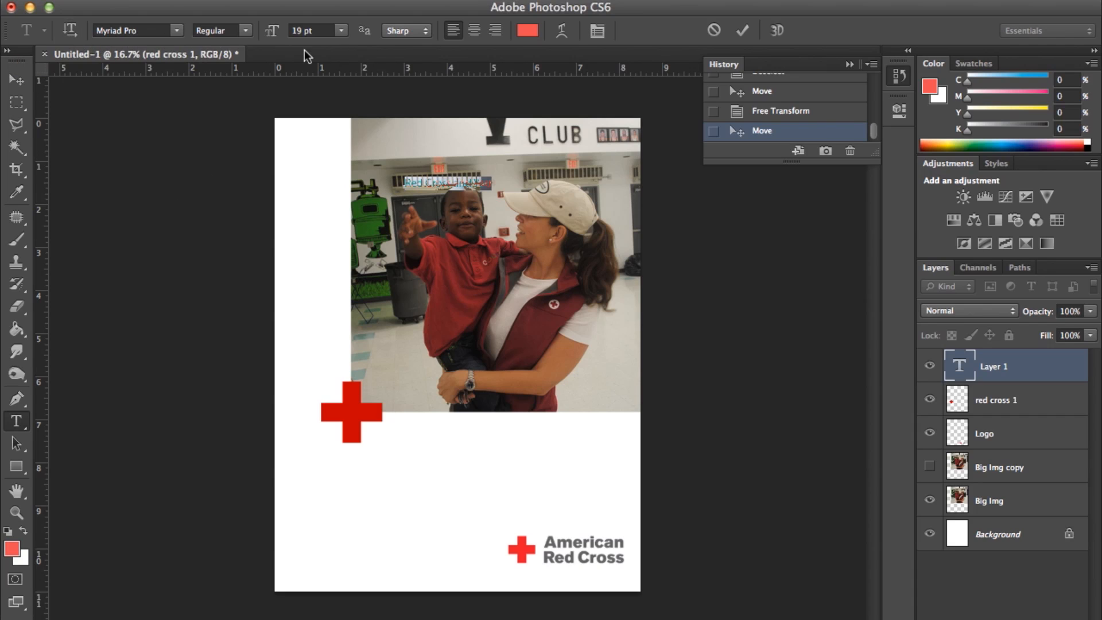
left_click(177, 32)
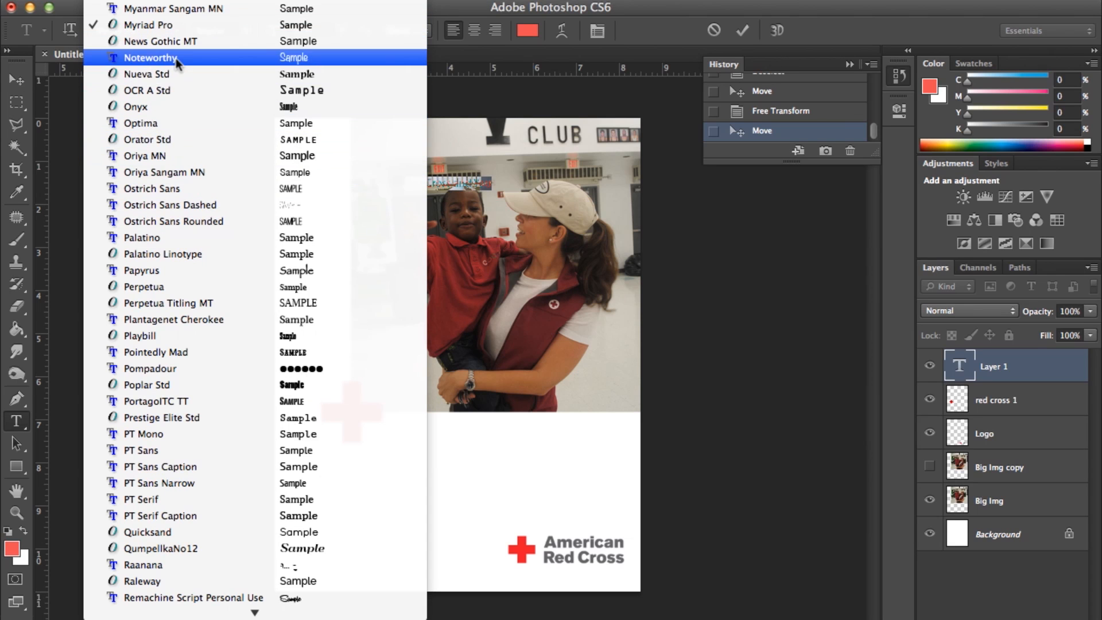
scroll(176, 58, "down", 5)
scroll(175, 57, "up", 4)
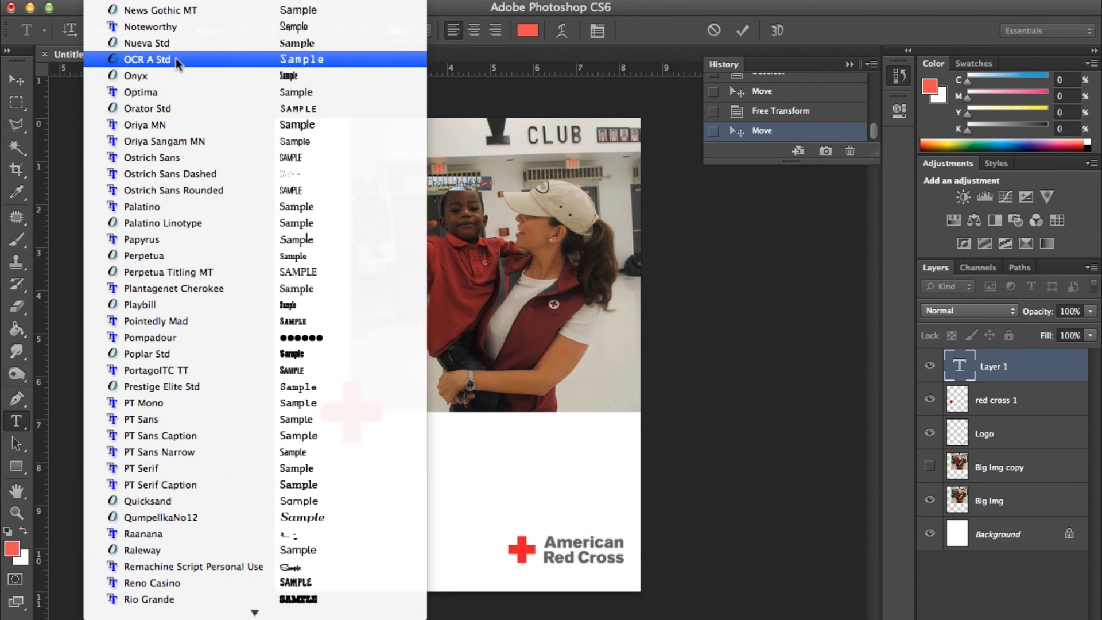
scroll(176, 57, "up", 8)
scroll(175, 58, "up", 20)
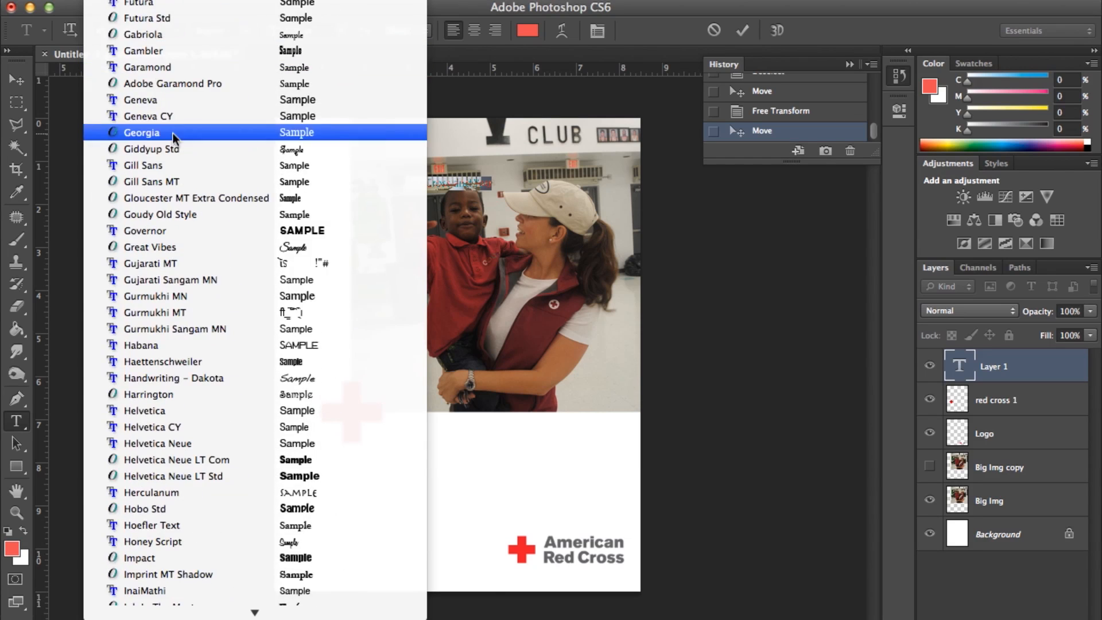
left_click(172, 133)
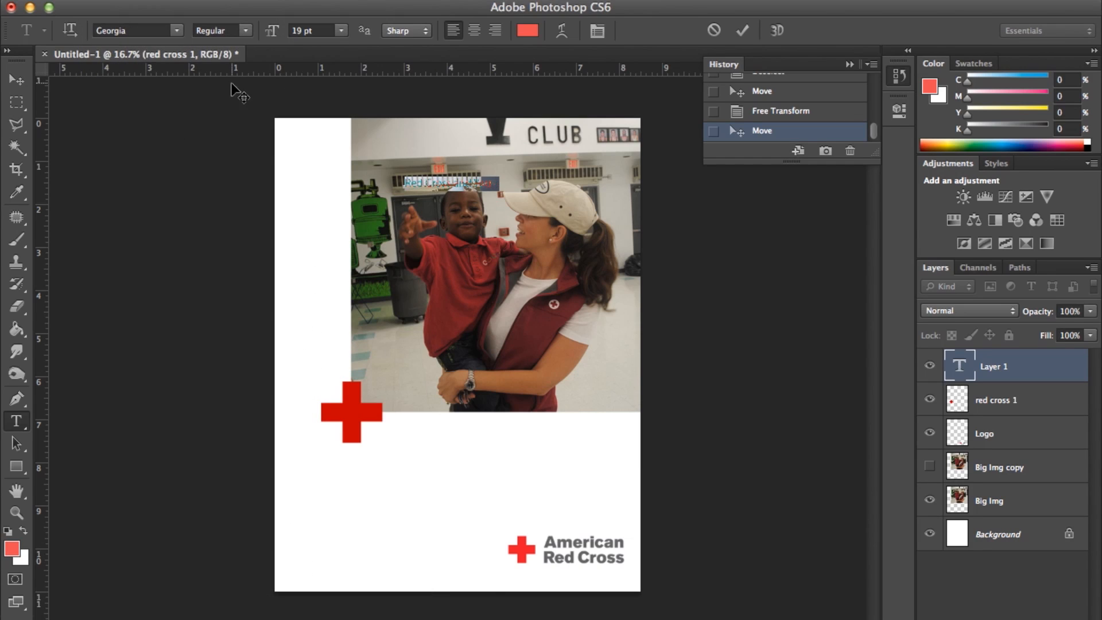
left_click(245, 32)
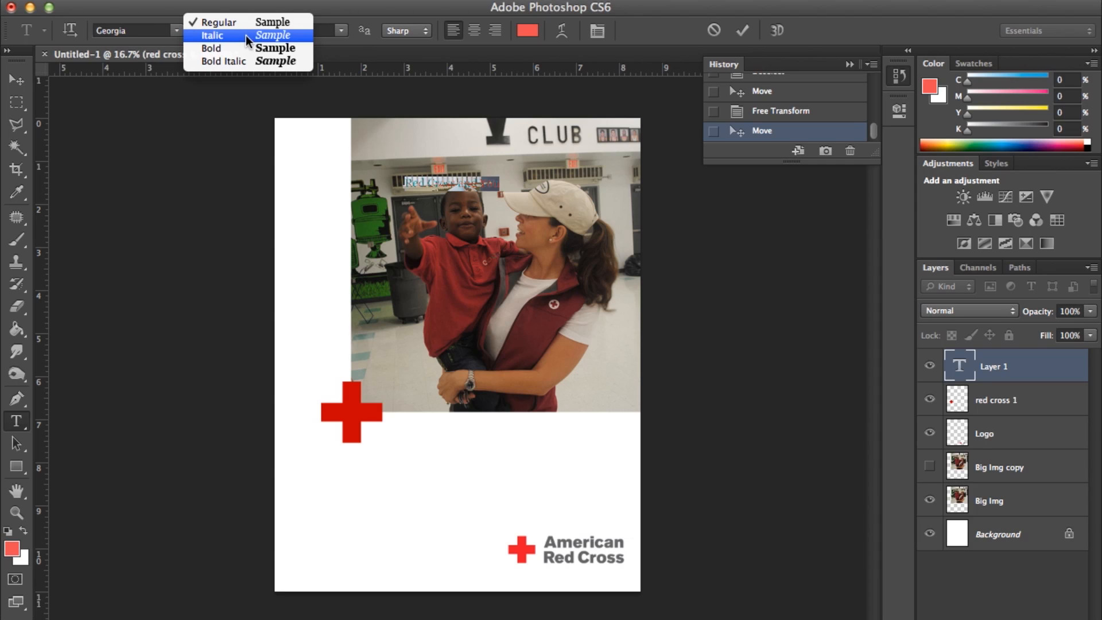
left_click(243, 47)
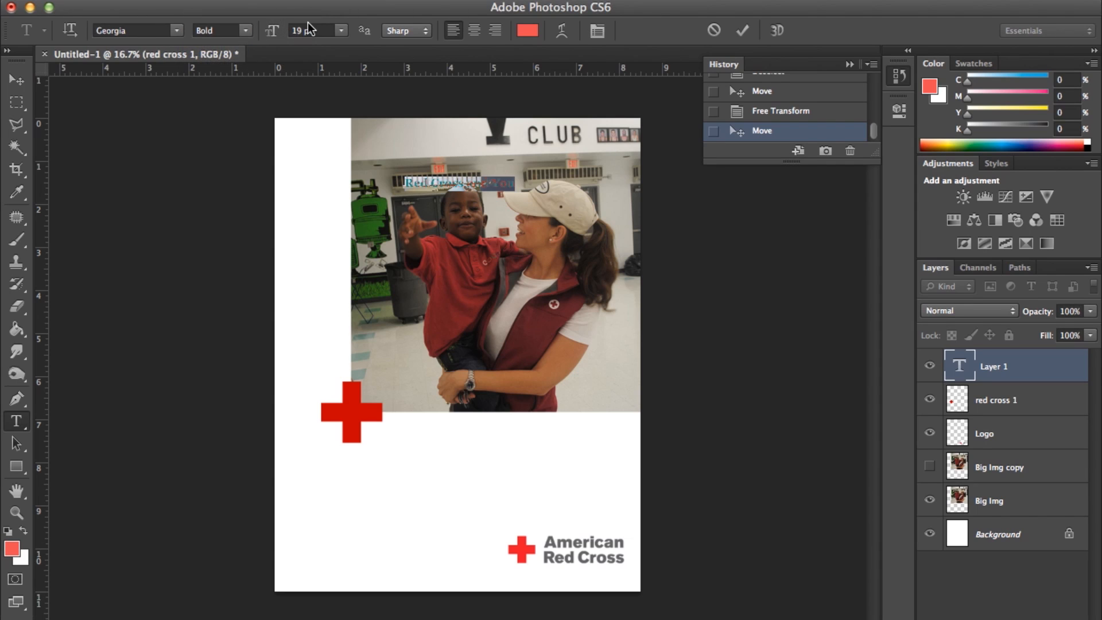
- Enlarge the selected headline text, trying 24 pt first and settling on 30 pt
left_click(341, 31)
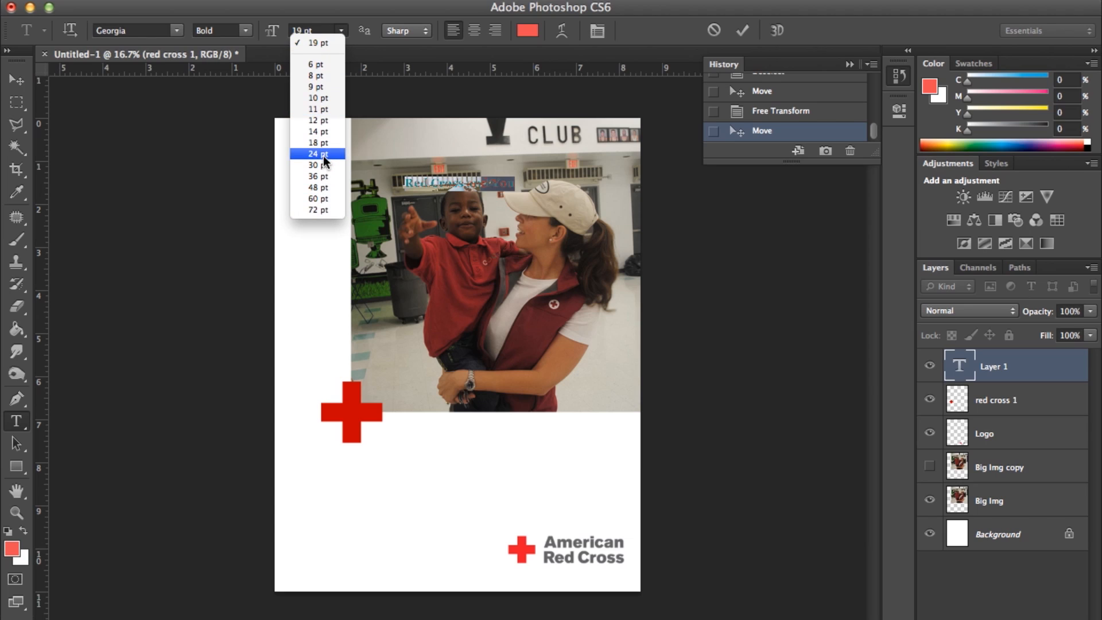
left_click(323, 155)
left_click(342, 31)
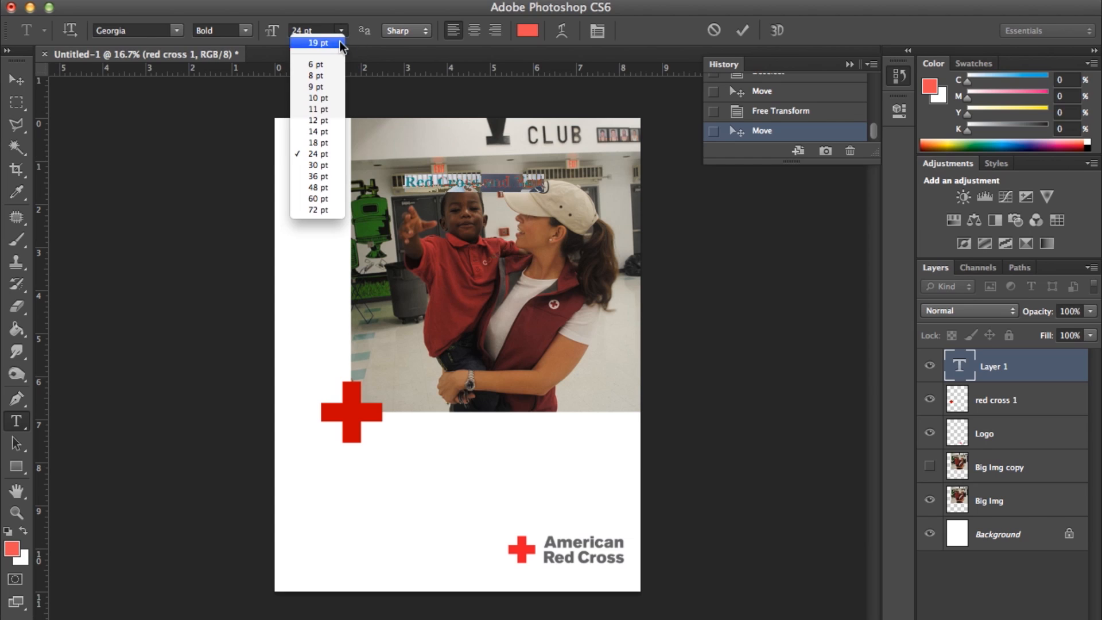
left_click(326, 163)
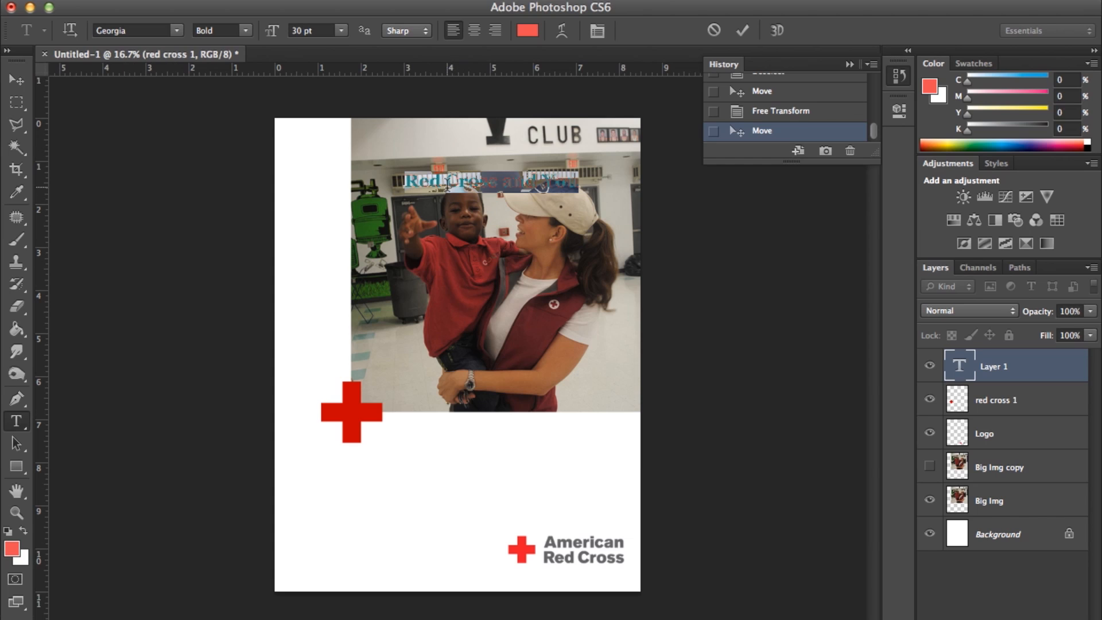
- Set the headline's text color to dark gray with C 0, M 0, Y 0, K 70 and commit the text
left_click(528, 32)
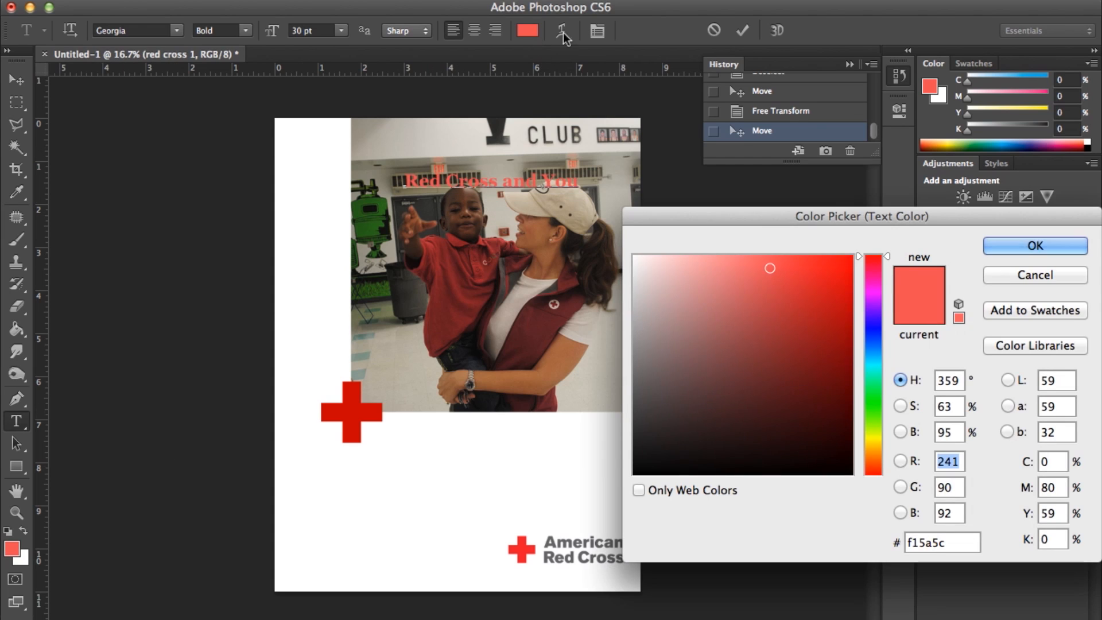
left_click(1054, 463)
double_click(1054, 463)
key("Tab")
key("Down")
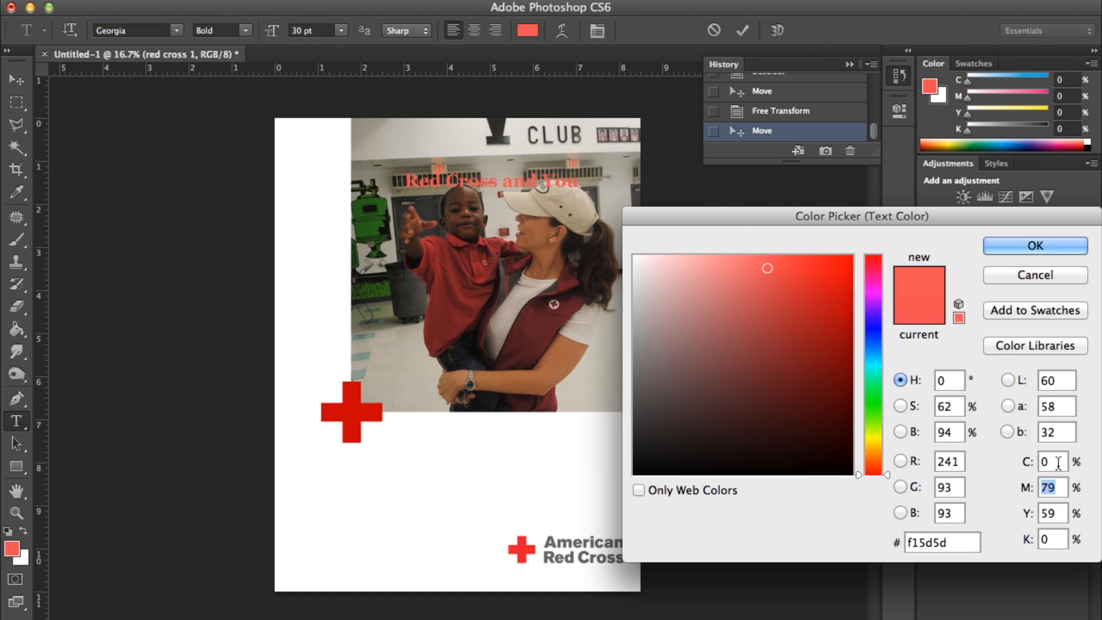
type("0")
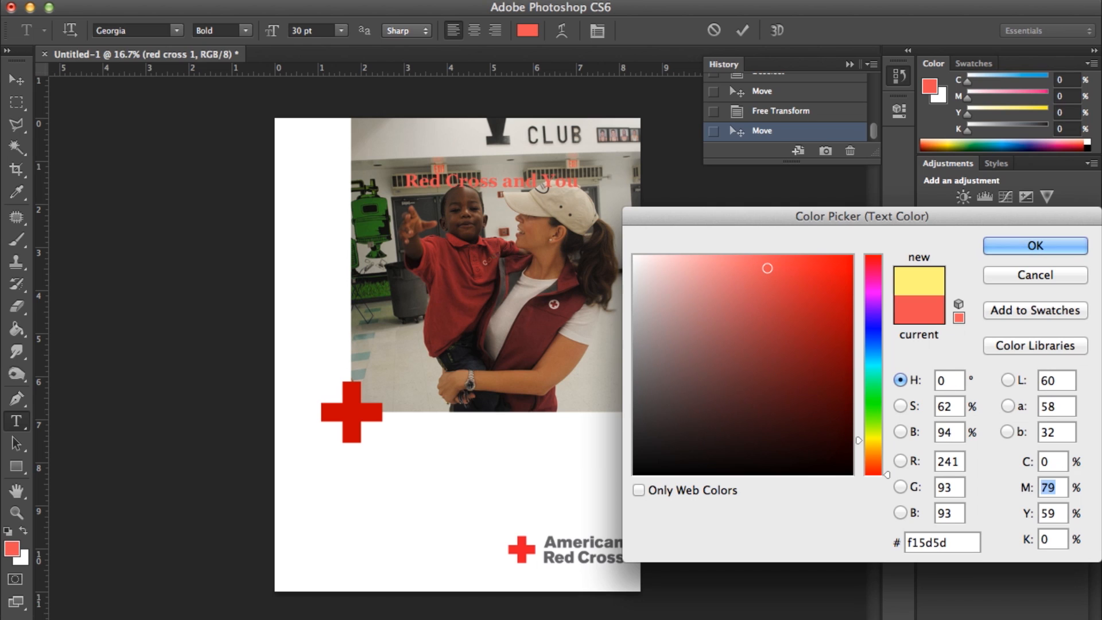
key("Tab")
type("0")
key("Tab")
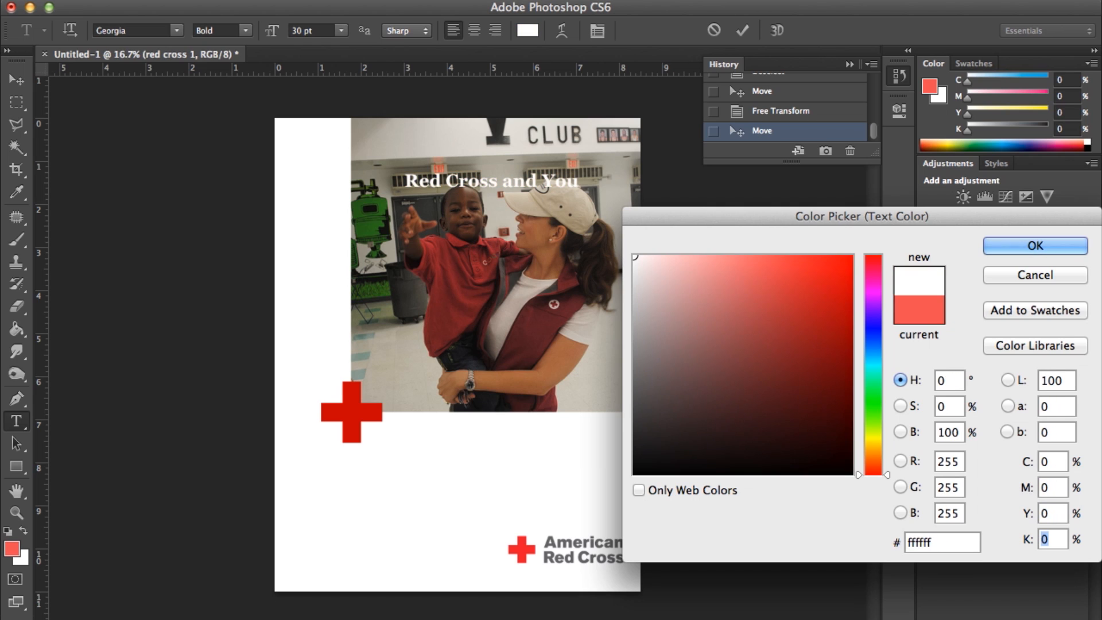
type("70")
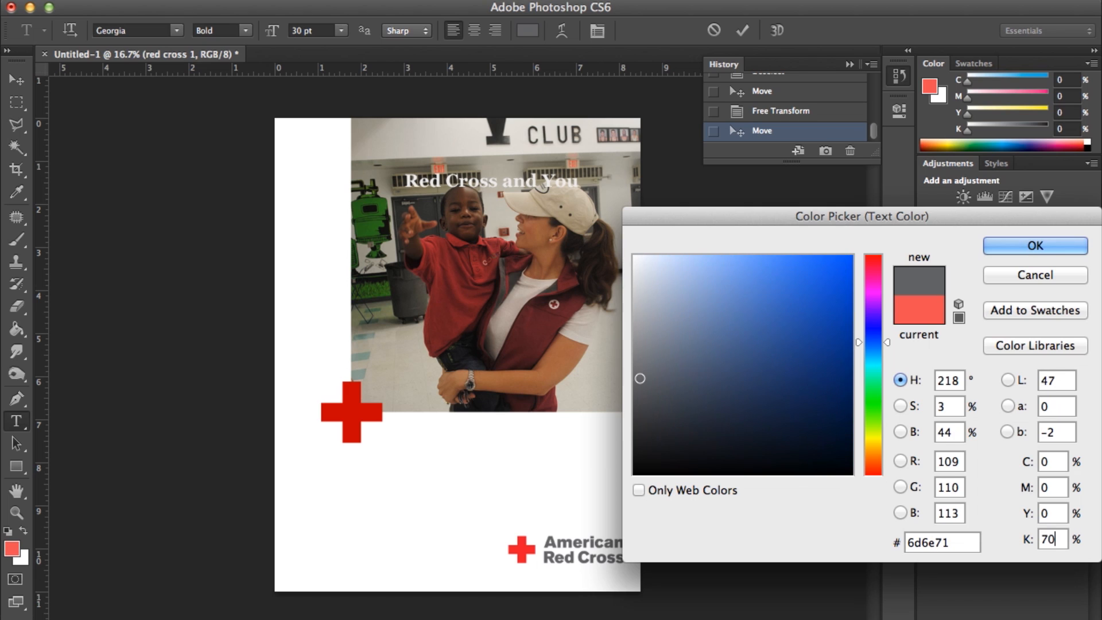
left_click(1048, 246)
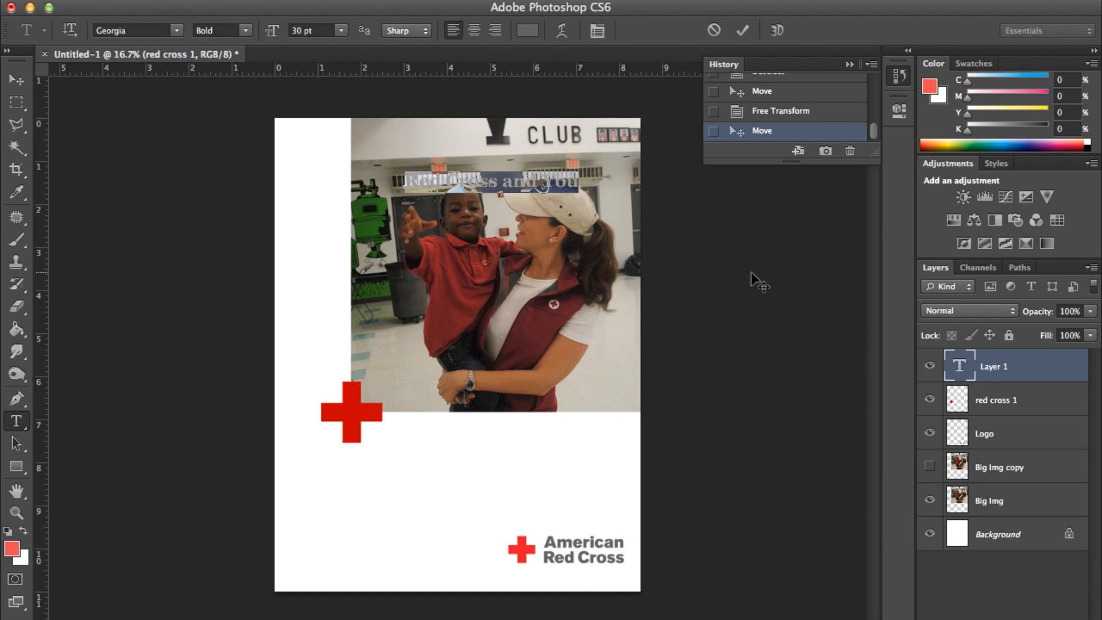
left_click(20, 82)
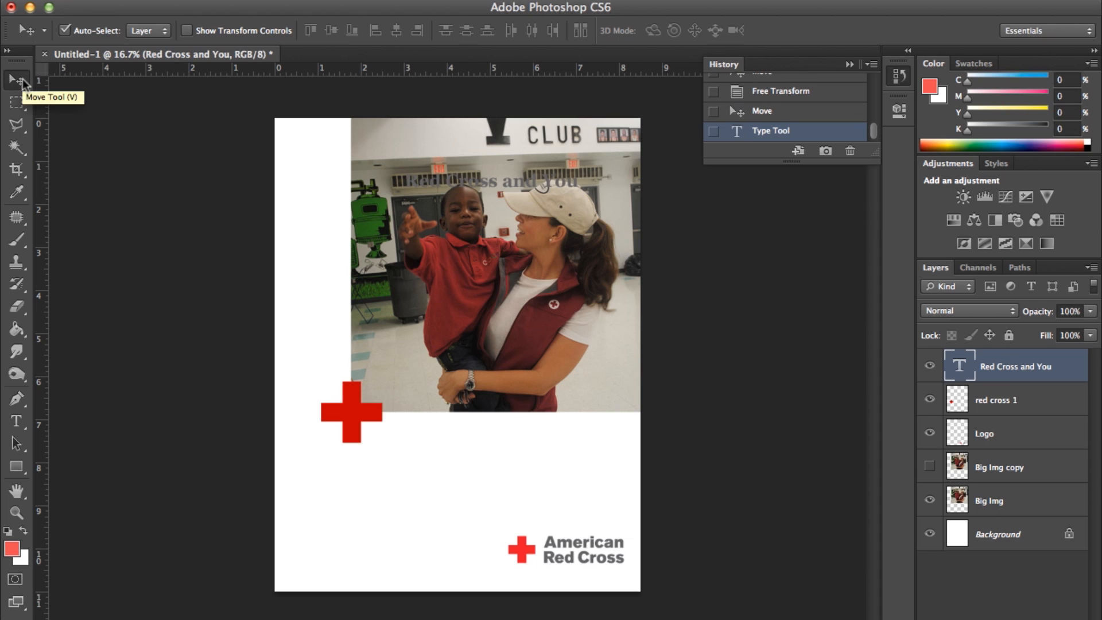
- Move the "Red Cross and You" headline down and slightly left so it crosses the photo at the boy's face
left_click(313, 212)
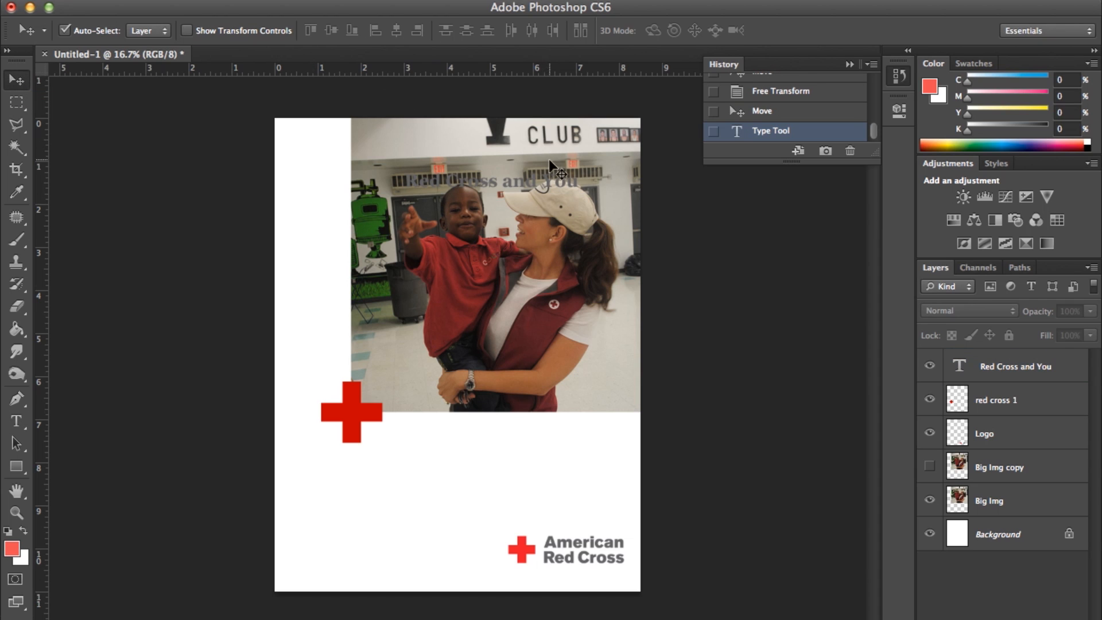
left_click(519, 185)
left_click_drag(518, 185, 483, 177)
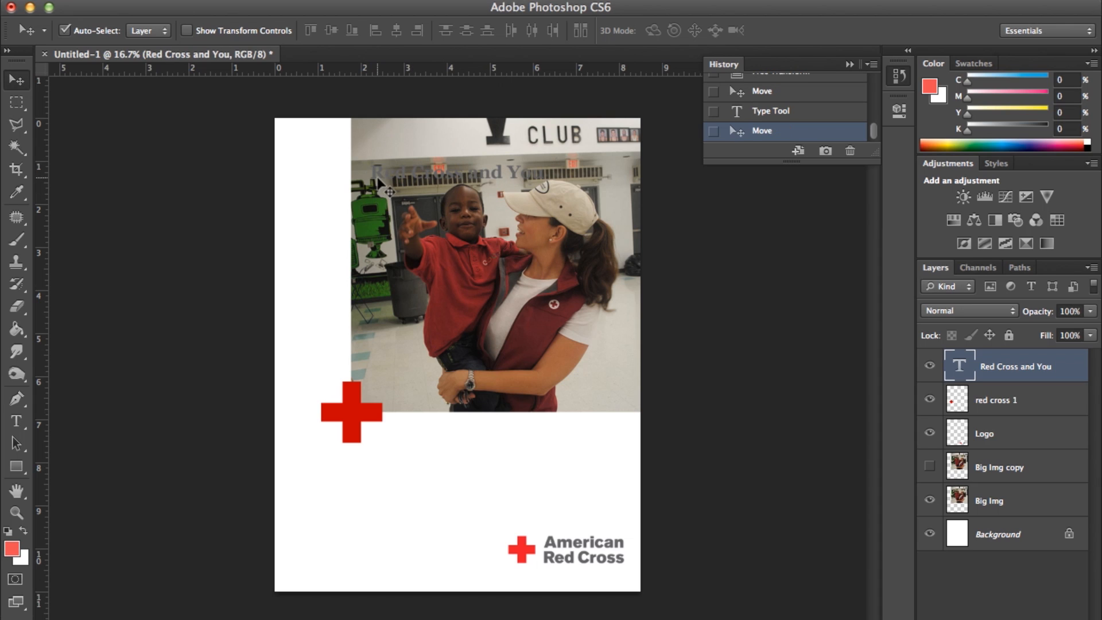
left_click_drag(377, 183, 377, 233)
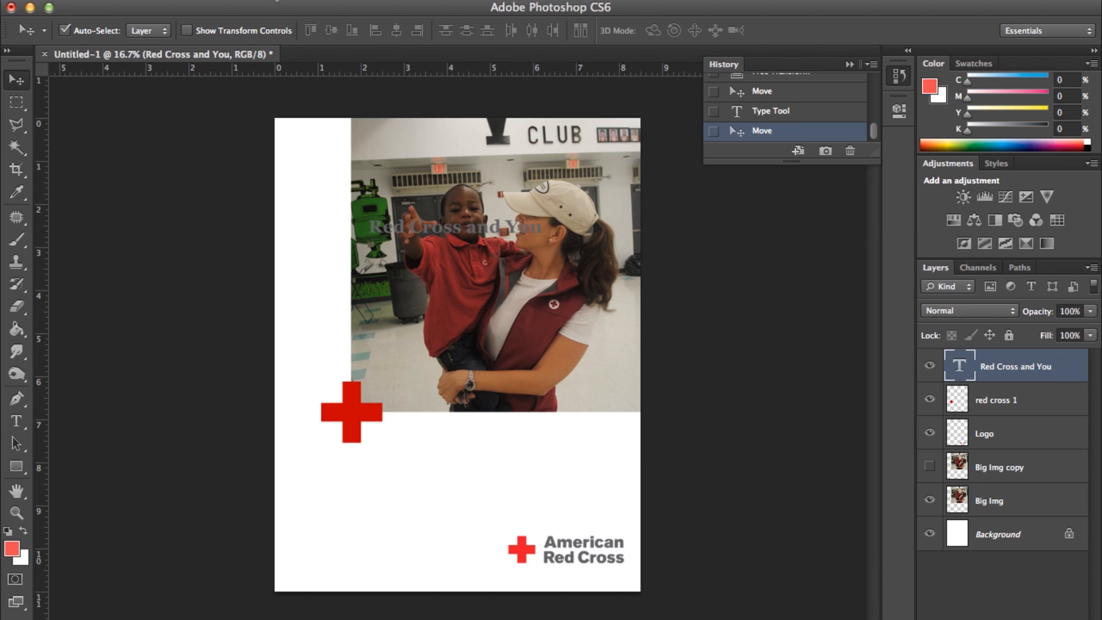
- Create a new layer named "White Box" above the headline text layer
left_click(274, 0)
mouse_move(276, 8)
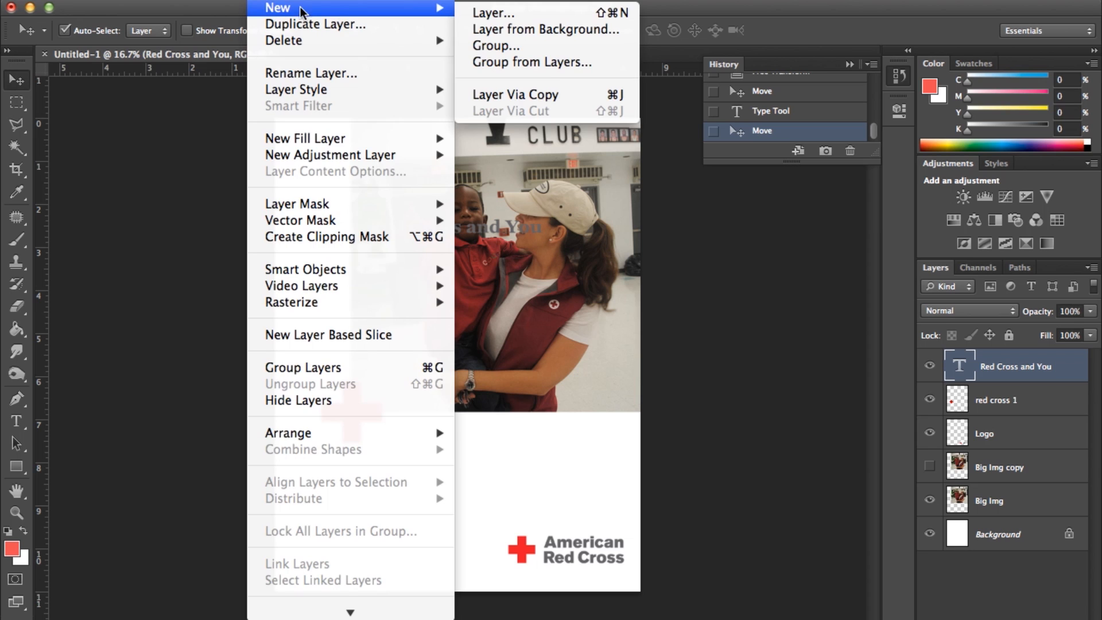
left_click(508, 19)
type("He")
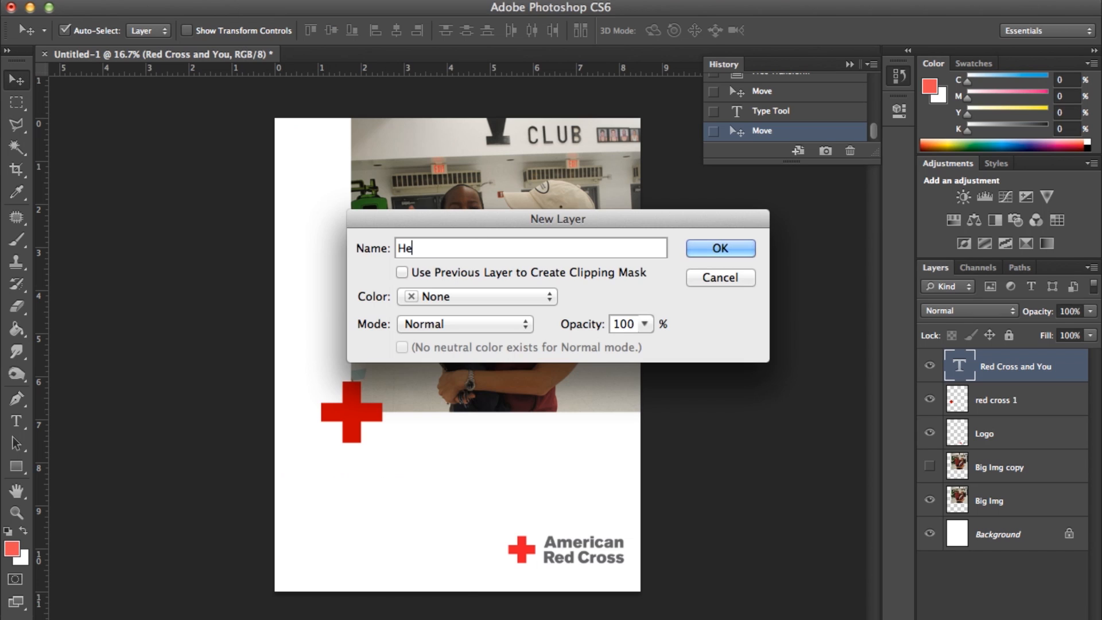
key("BackSpace")
key("BackSpace")
type("White Box")
left_click(743, 251)
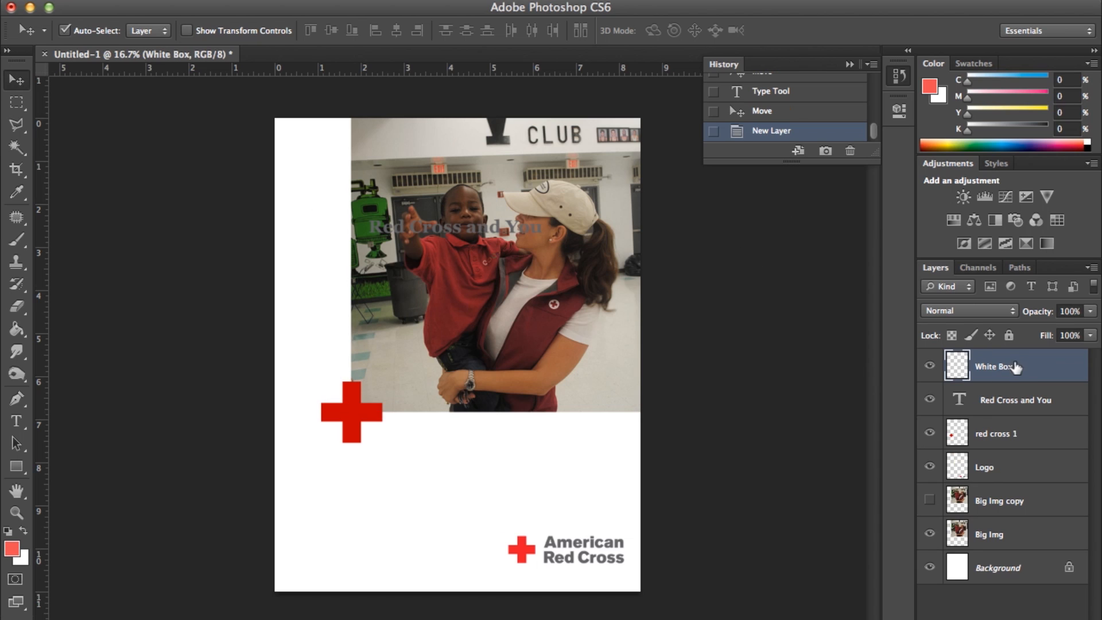
- Draw a rectangular marquee selection about 4.5 by 0.8 inches closely around the headline text
left_click(18, 104)
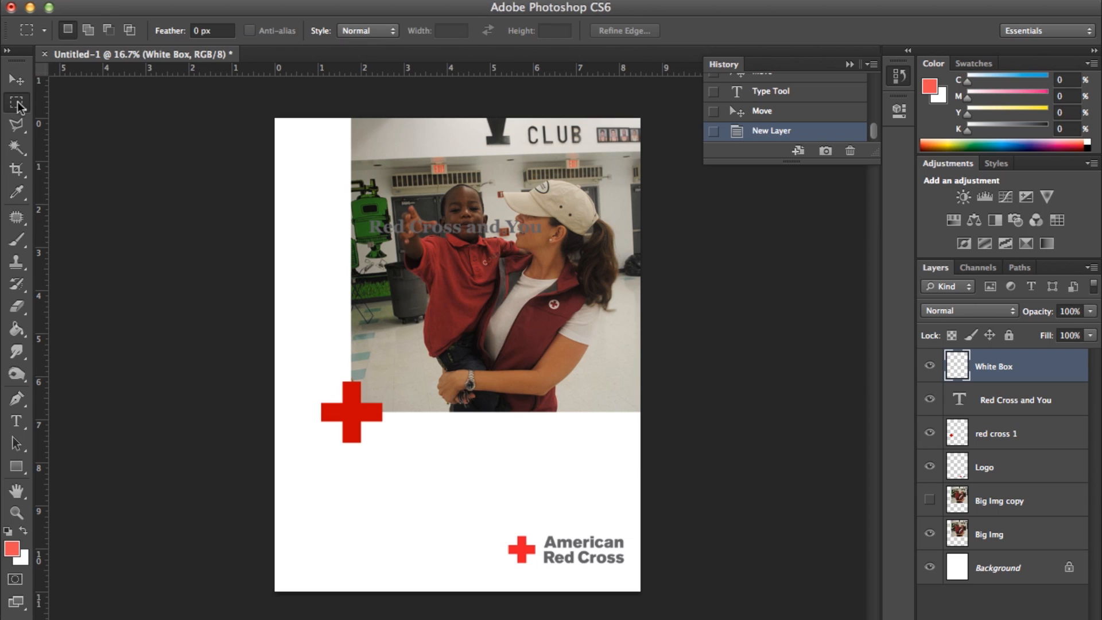
left_click_drag(372, 229, 426, 282)
left_click(424, 283)
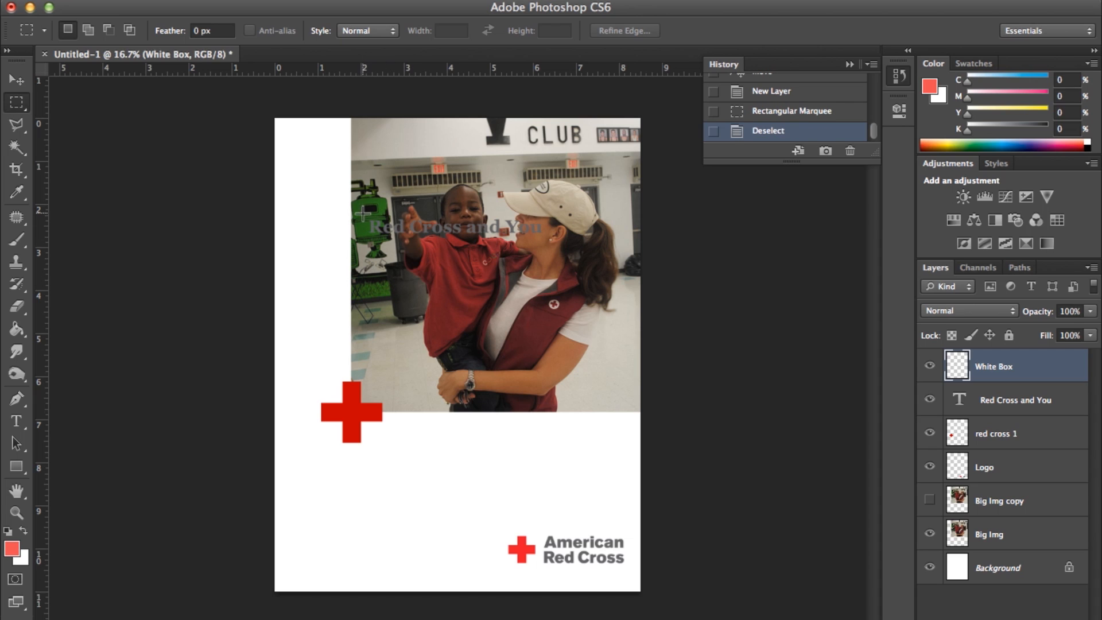
left_click_drag(362, 213, 554, 248)
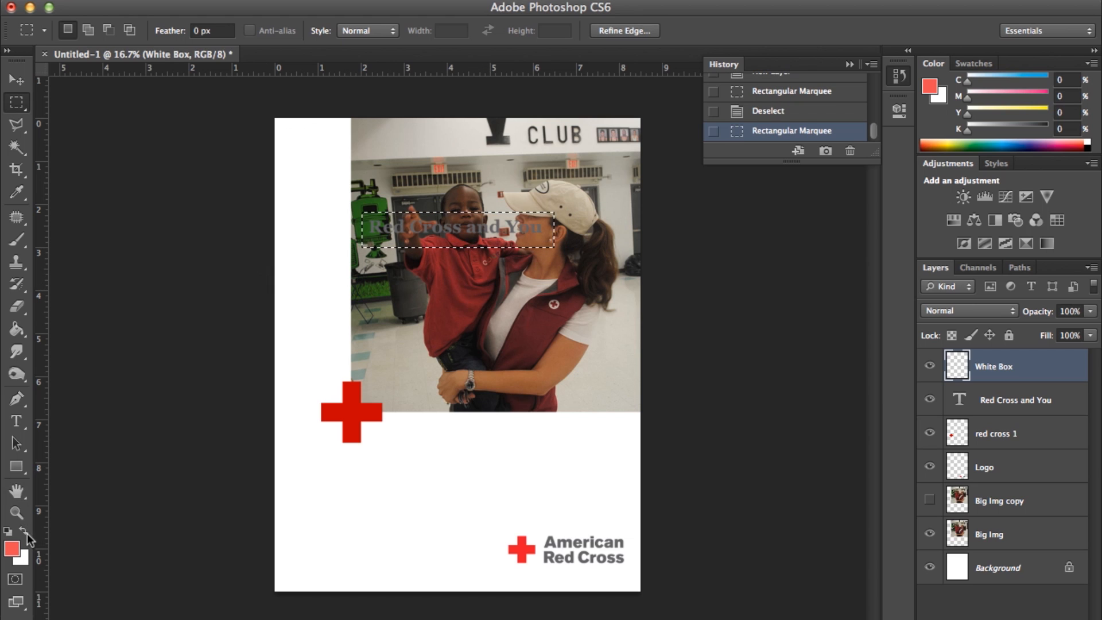
- Set the foreground color to white with C 0, M 0, Y 0, K 0
left_click(12, 551)
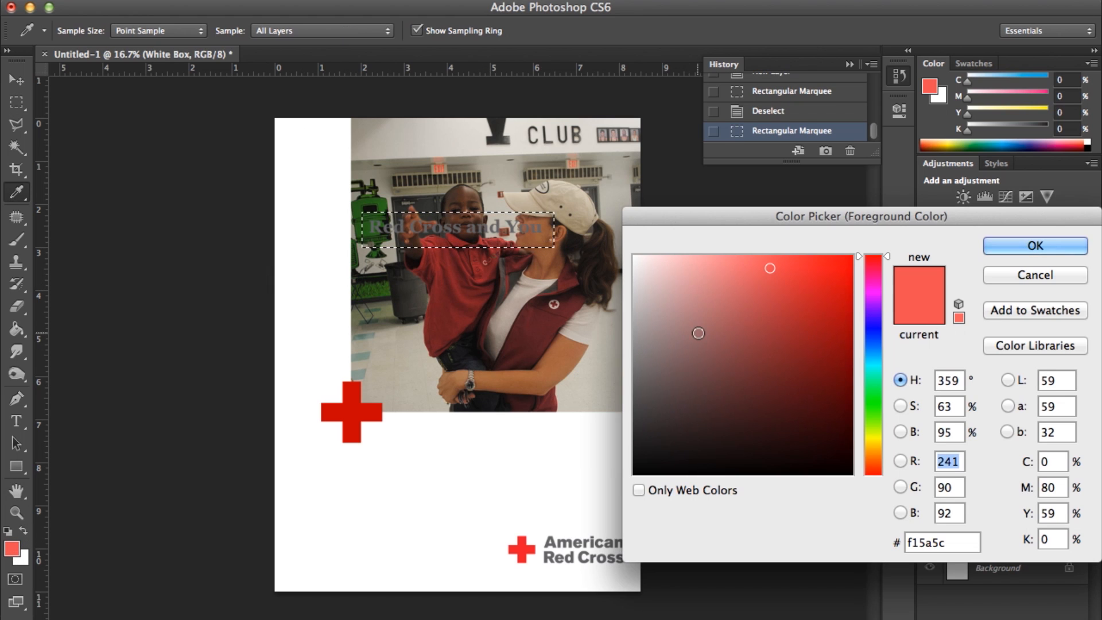
left_click(636, 259)
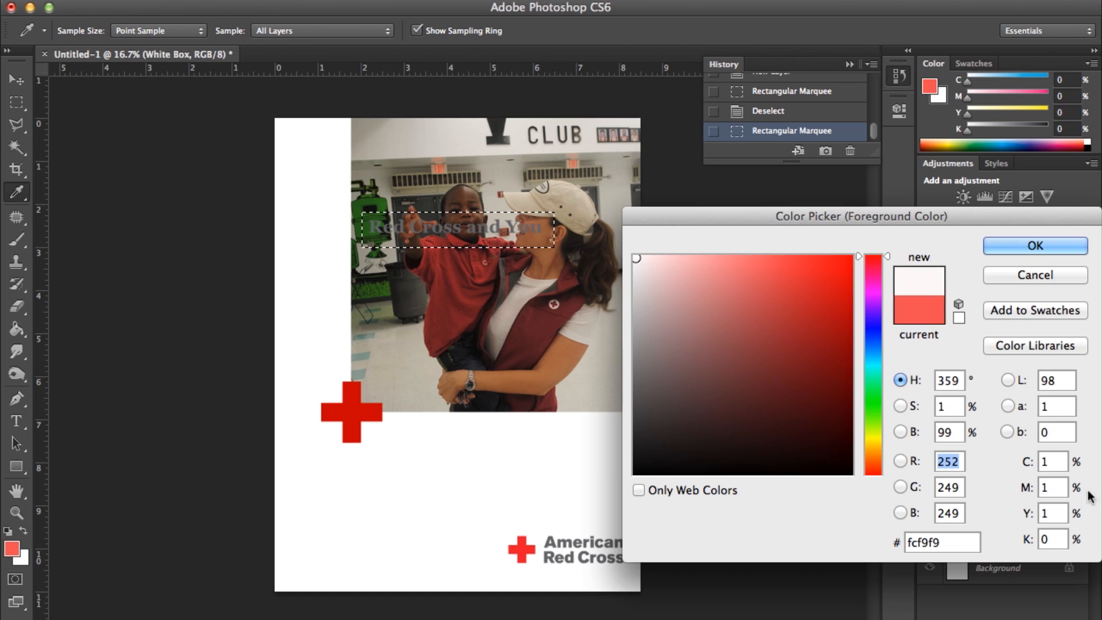
left_click(1045, 461)
type("0")
key("Tab")
type("0")
key("Tab")
type("0")
key("Tab")
type("0")
left_click(1035, 245)
key("m")
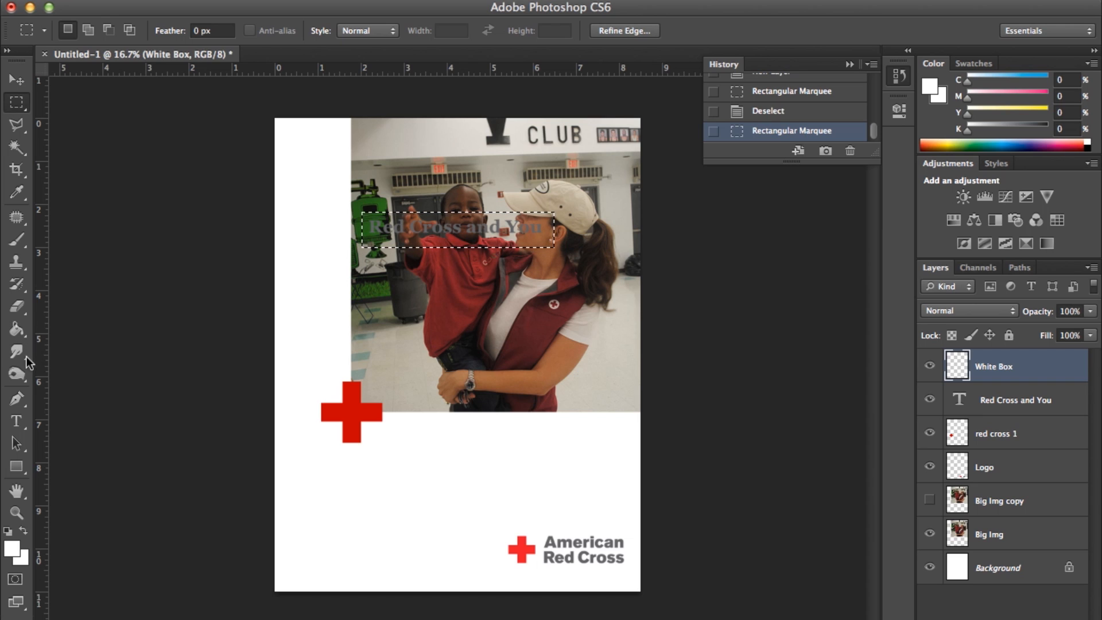
- Fill the rectangular selection with white on the White Box layer using the Paint Bucket, and deselect it
left_click(16, 332)
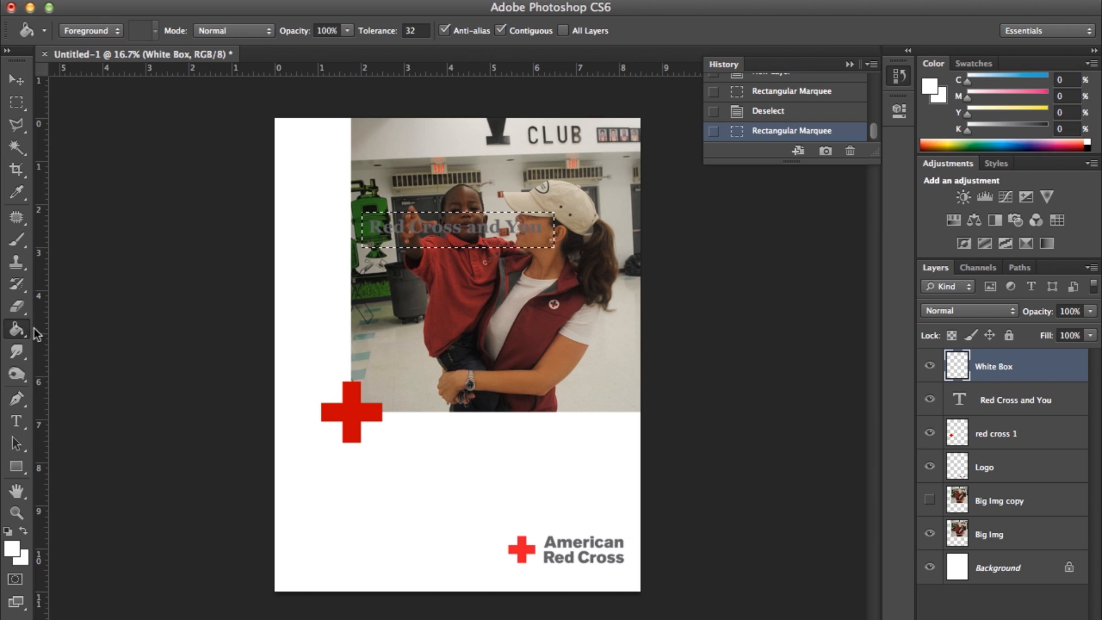
left_click(466, 225)
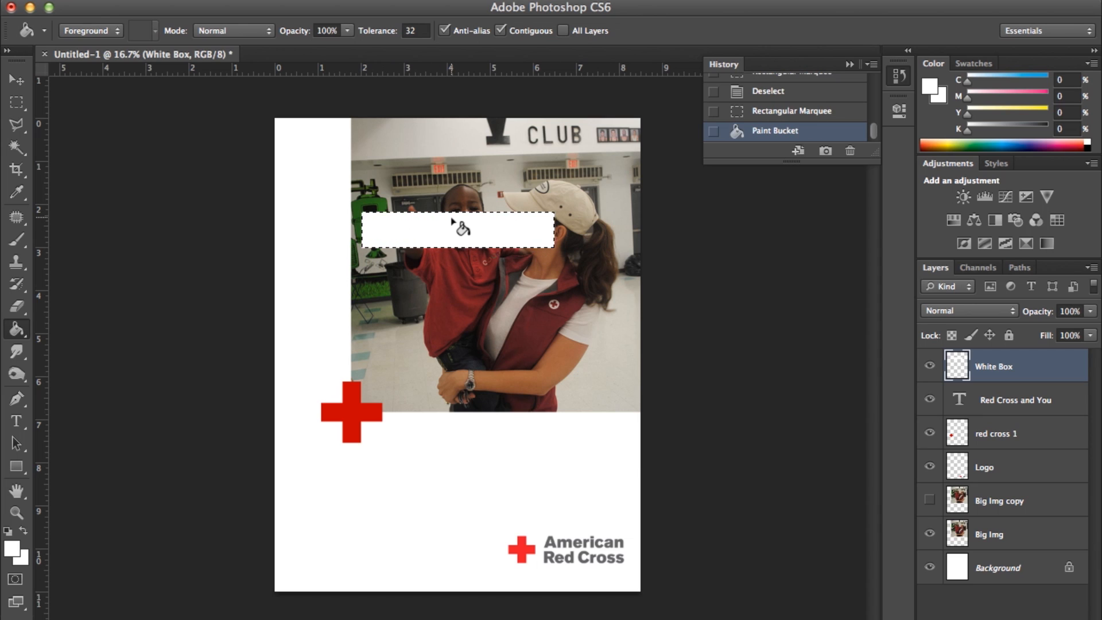
left_click(17, 82)
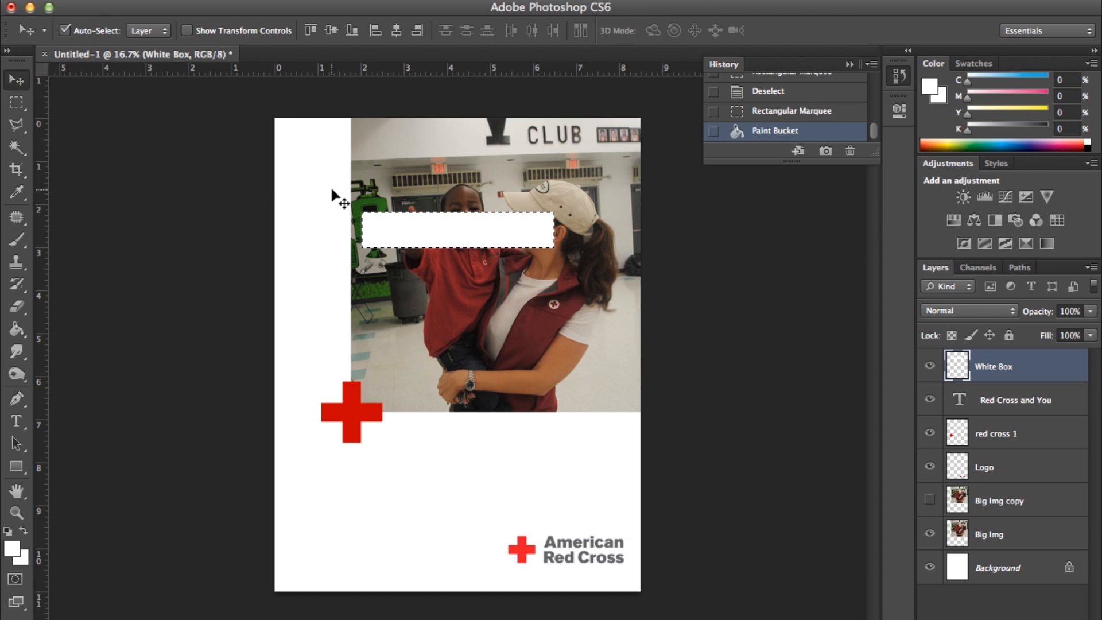
key("super+d")
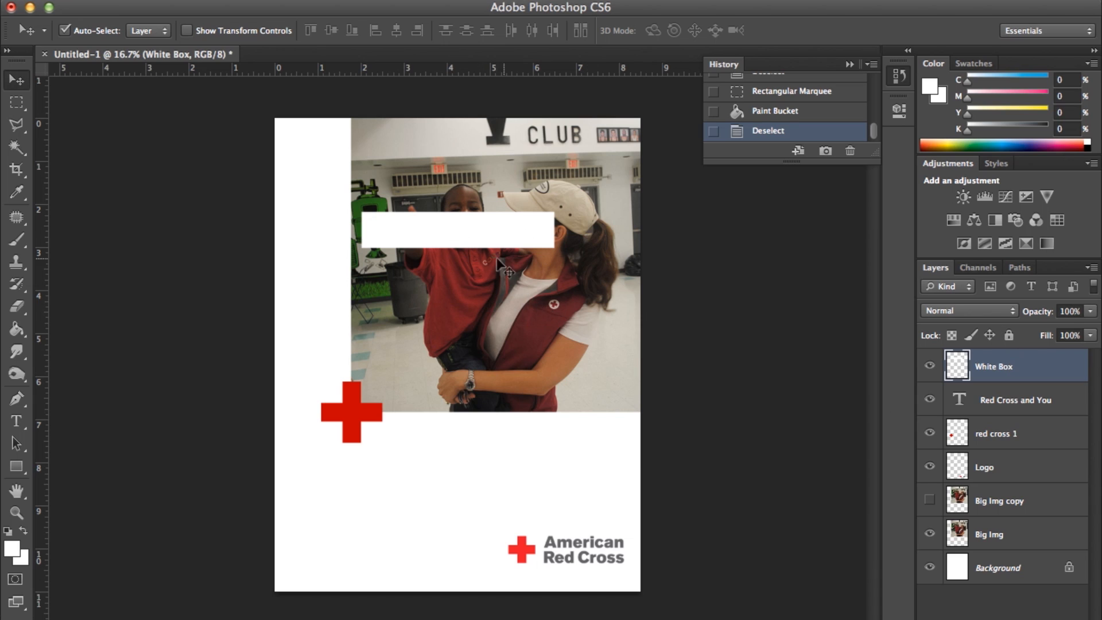
- Shift the white box slightly right and up, and place its layer beneath the "Red Cross and You" text layer
mouse_move(485, 236)
left_mouse_down()
mouse_move(487, 195)
mouse_move(491, 230)
left_mouse_up()
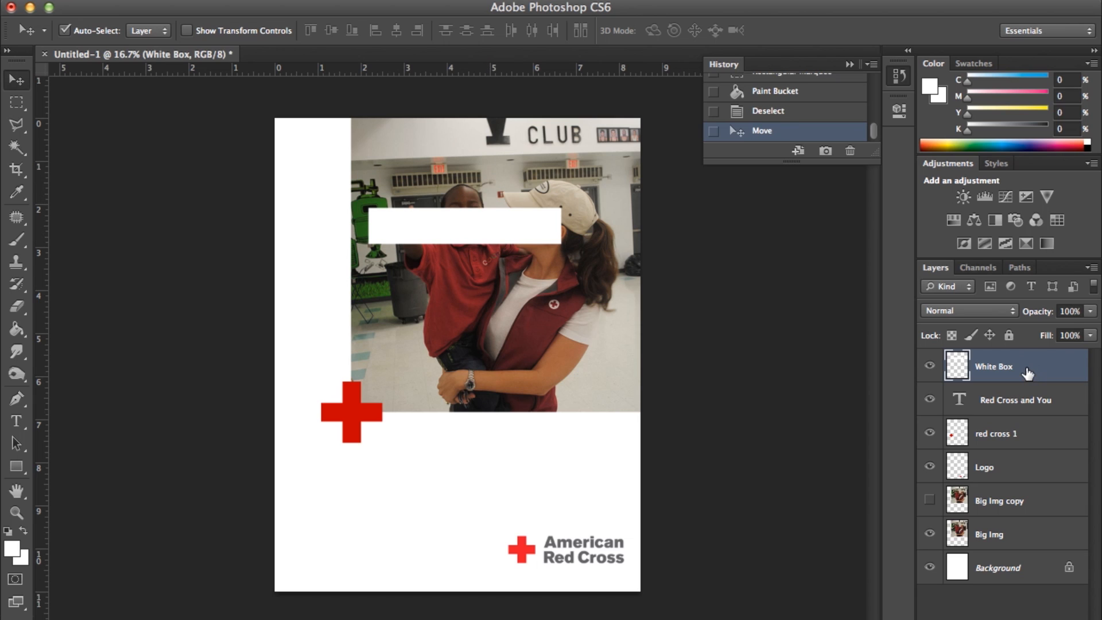
left_click_drag(1027, 374, 1026, 400)
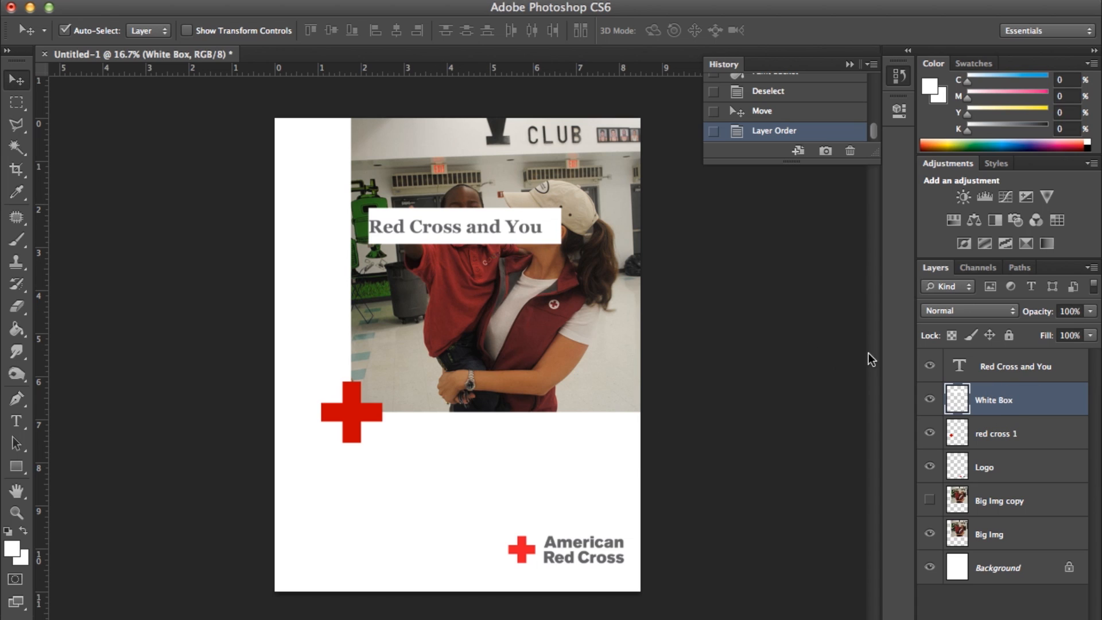
- Nudge the "Red Cross and You" text to the right until it sits centered within the white box
left_click(1002, 371)
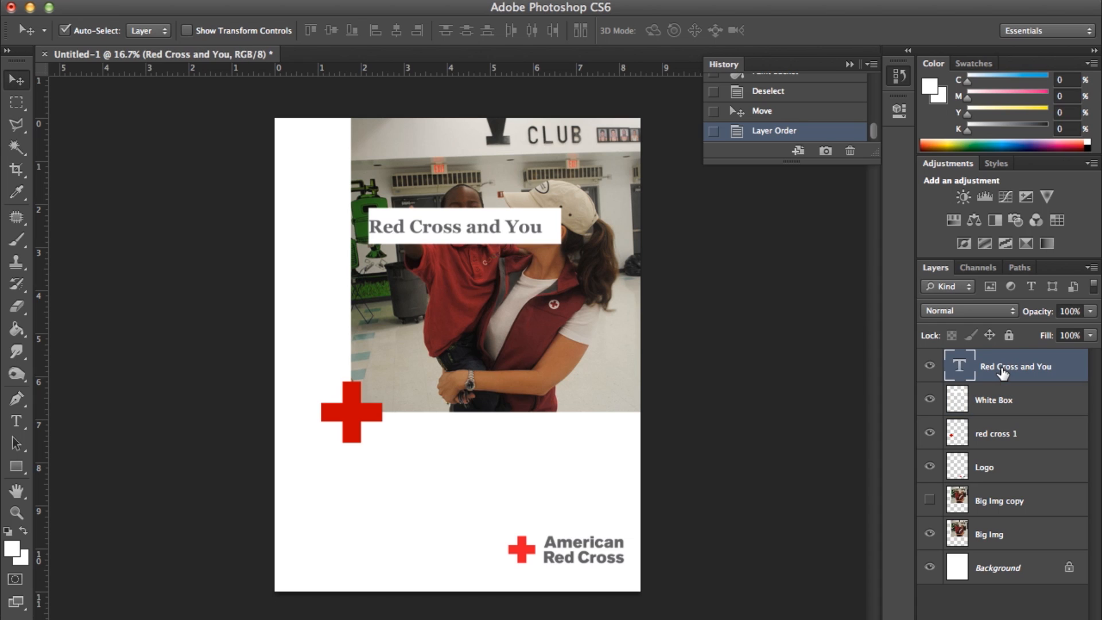
key("shift+Right")
key("shift+Right")
key("shift+Right")
key("shift+Right")
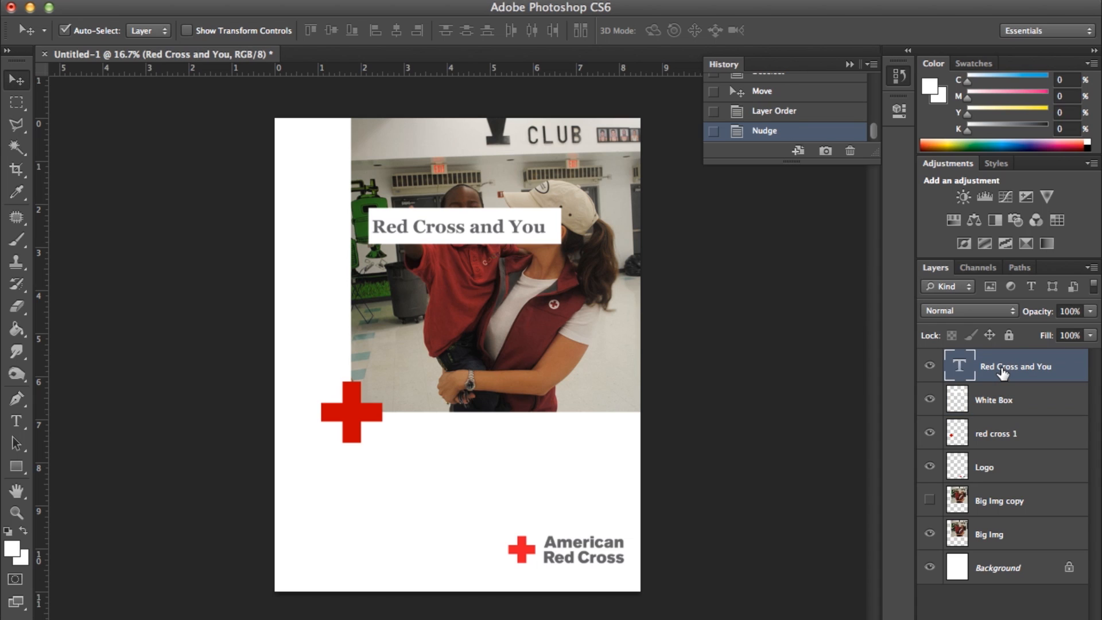
key("shift+Right")
key("shift+Right")
key("shift+Right")
key("shift+Right")
key("shift+Right")
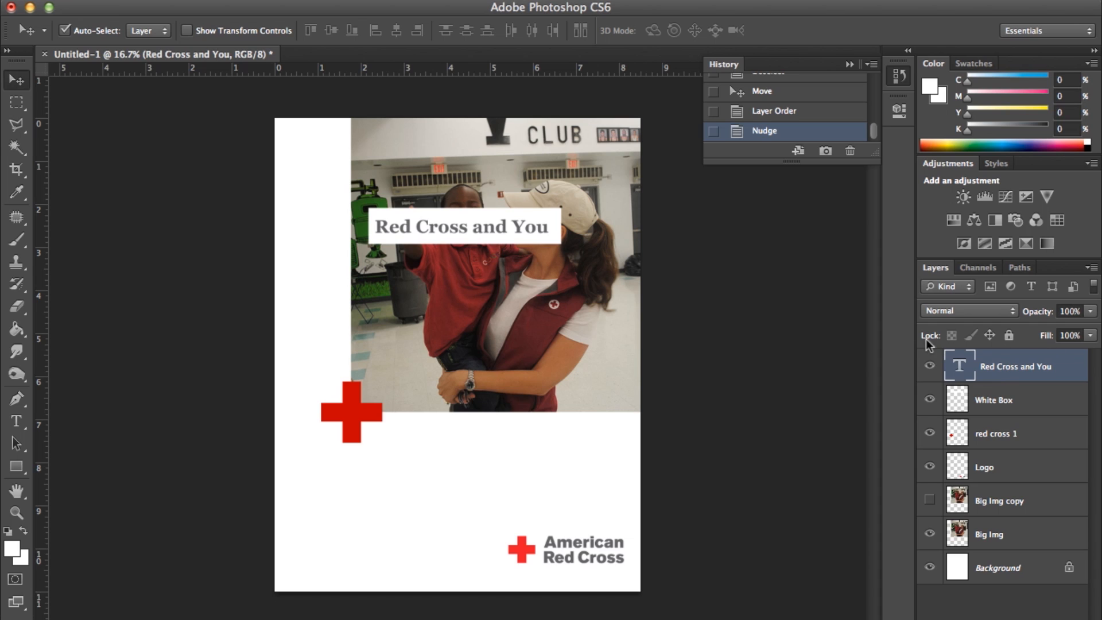
- Set the White Box layer's opacity to 70%
left_click(989, 400)
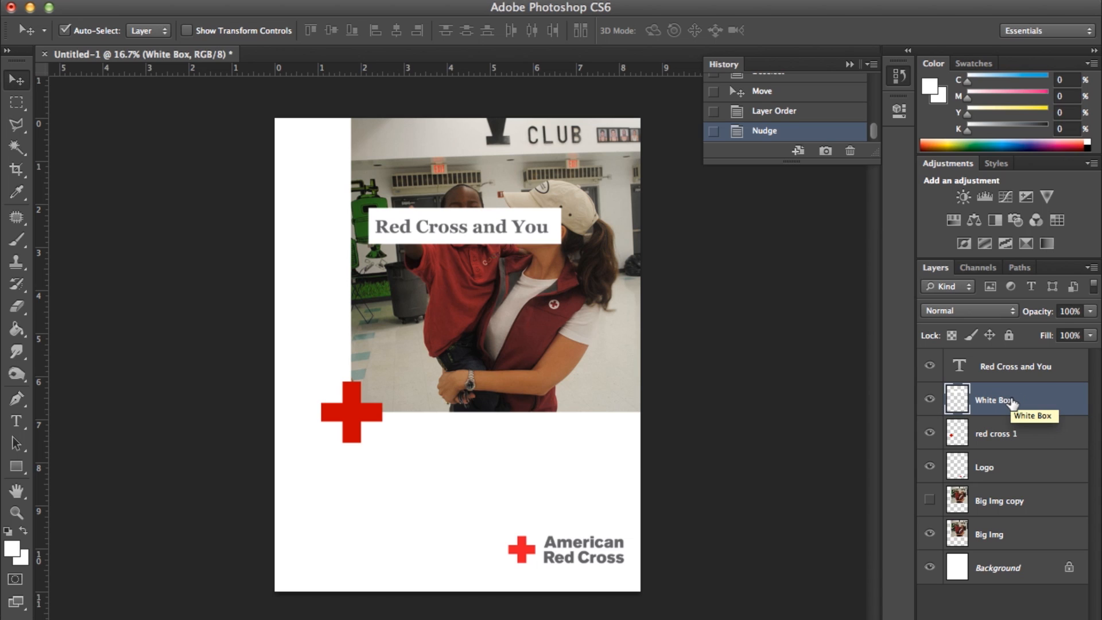
left_click(1075, 311)
left_click_drag(1081, 310, 1036, 310)
type("70")
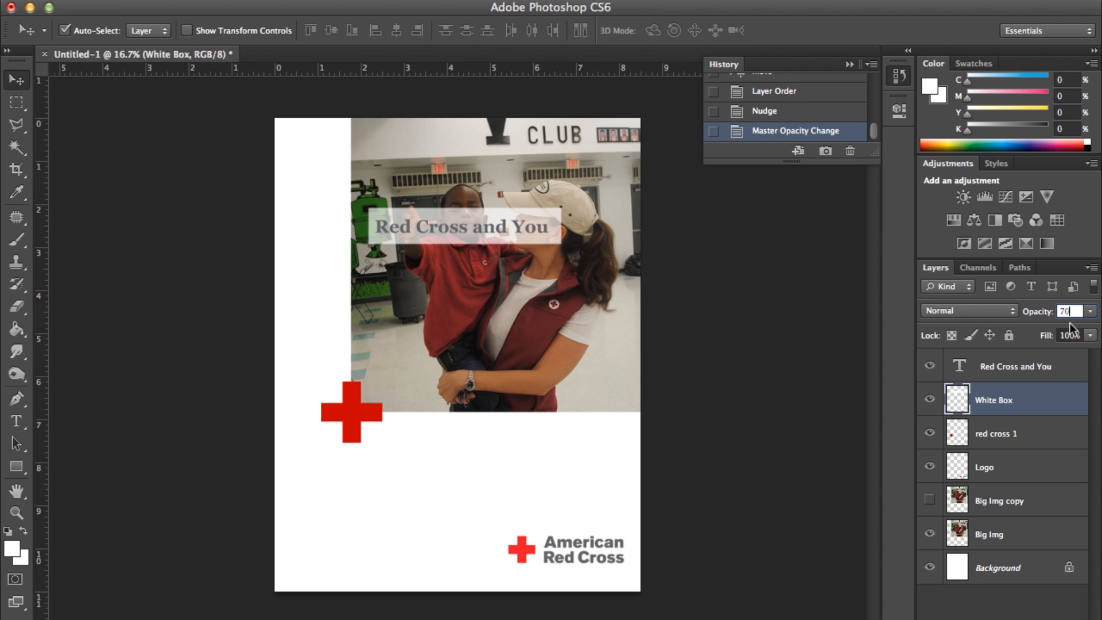
key("Return")
- Try moving the photo lower and undo it, and try opacities of 50% and 70% on the Big Img layer
left_click_drag(532, 329, 519, 401)
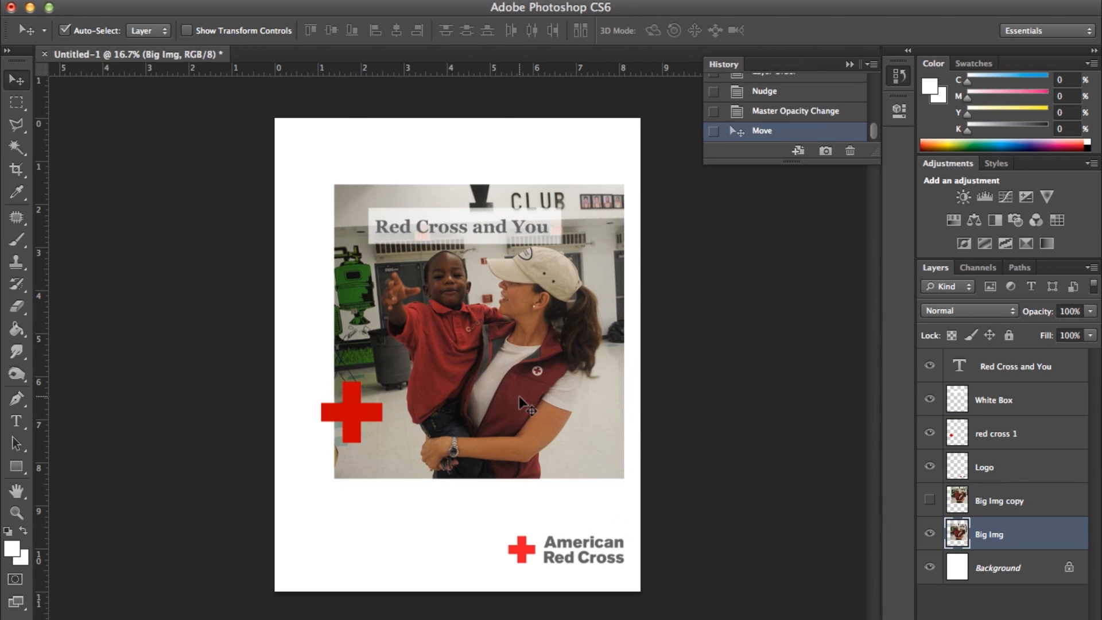
key("ctrl+z")
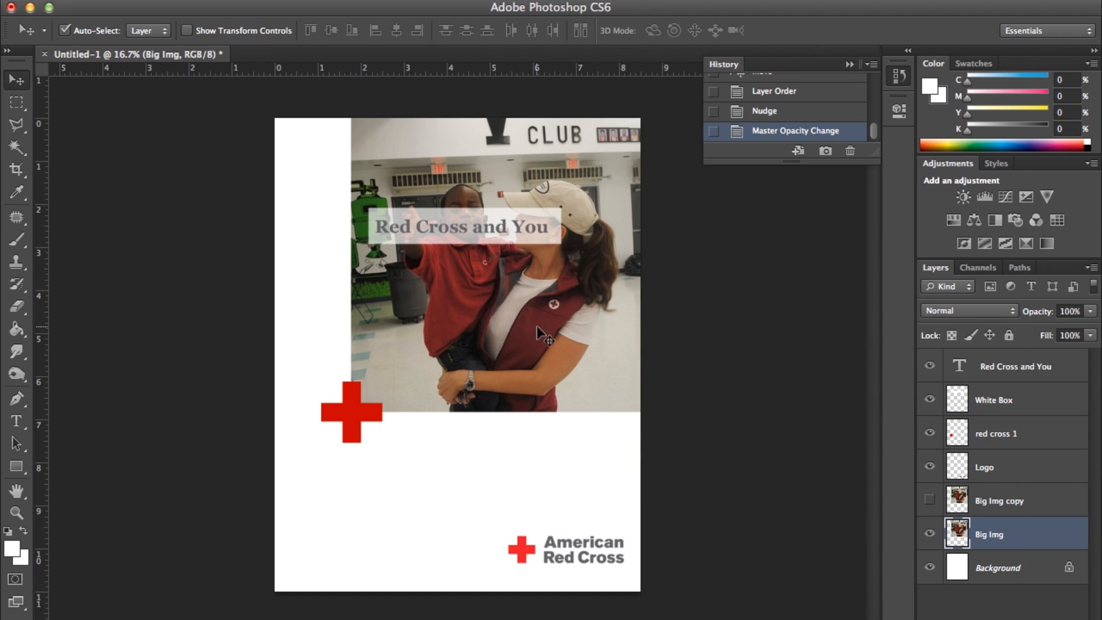
left_click(1067, 311)
type("50")
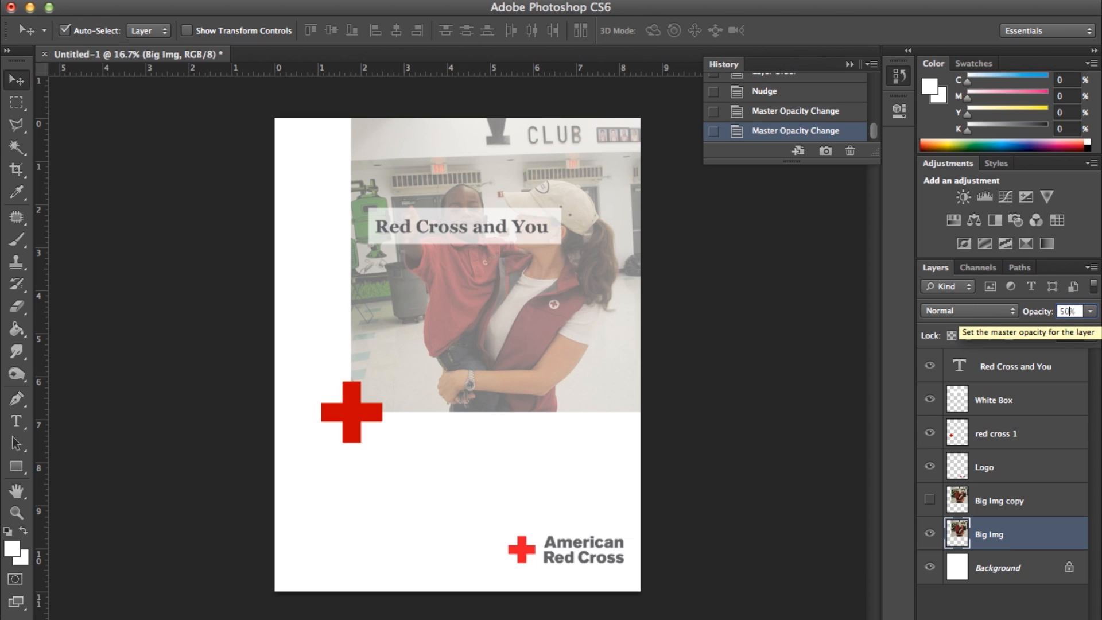
type("70")
left_click(699, 438)
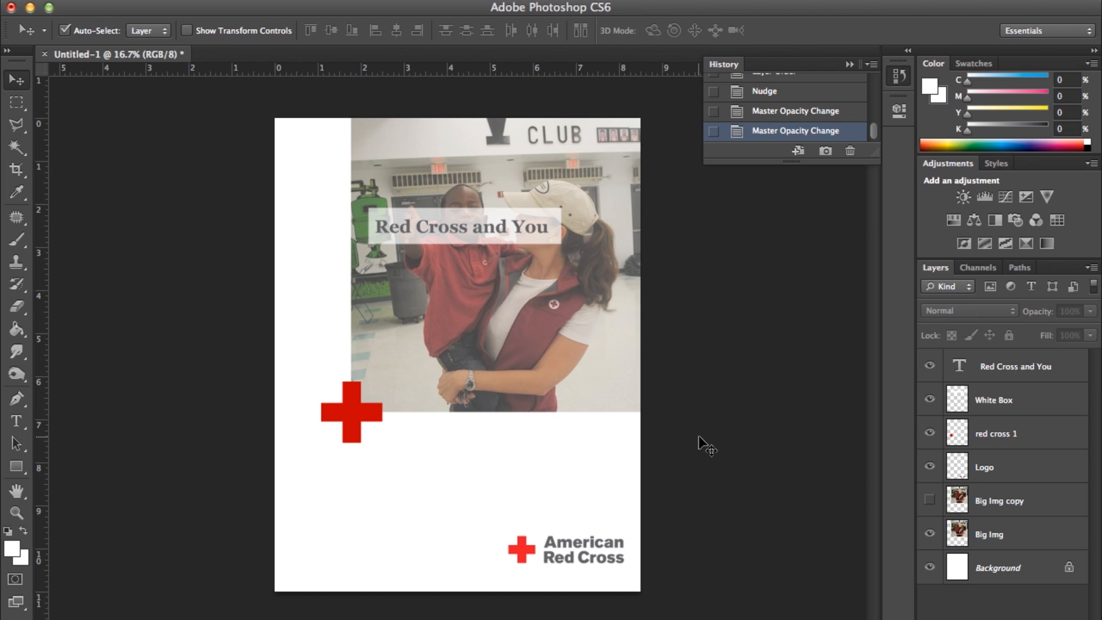
- Try moving the headline text up without its white box, and undo the move
left_click(470, 212)
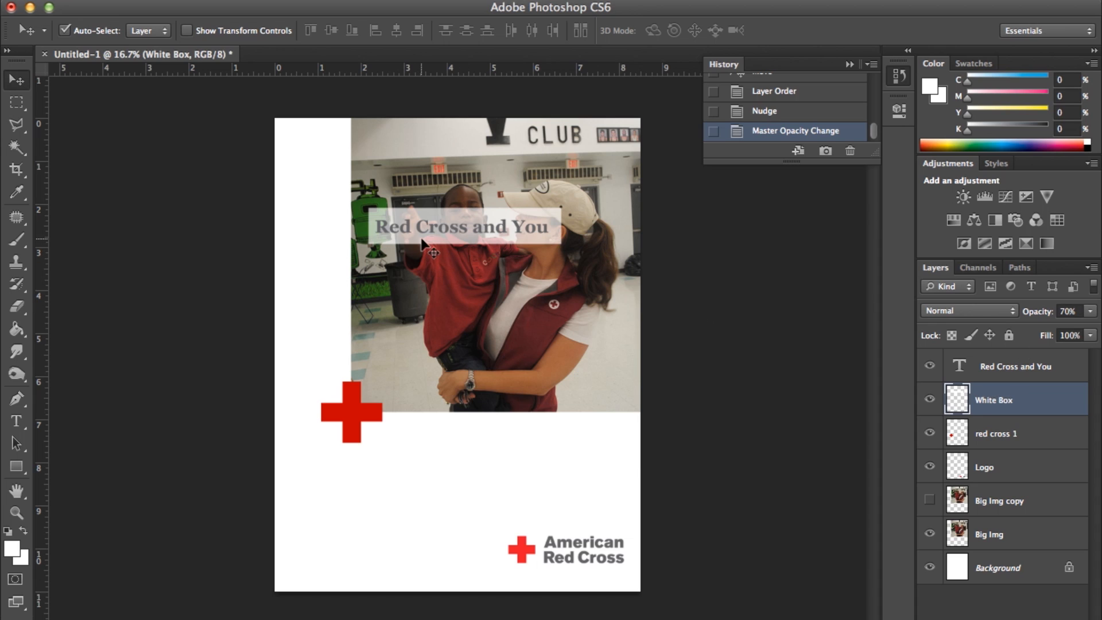
left_click_drag(420, 229, 397, 166)
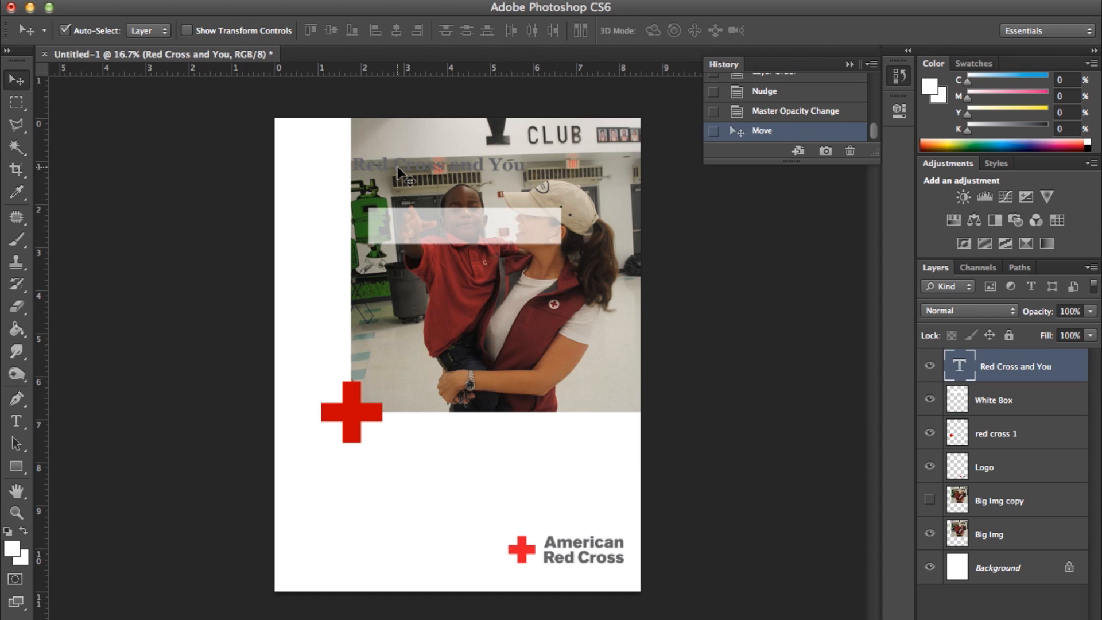
key("super+z")
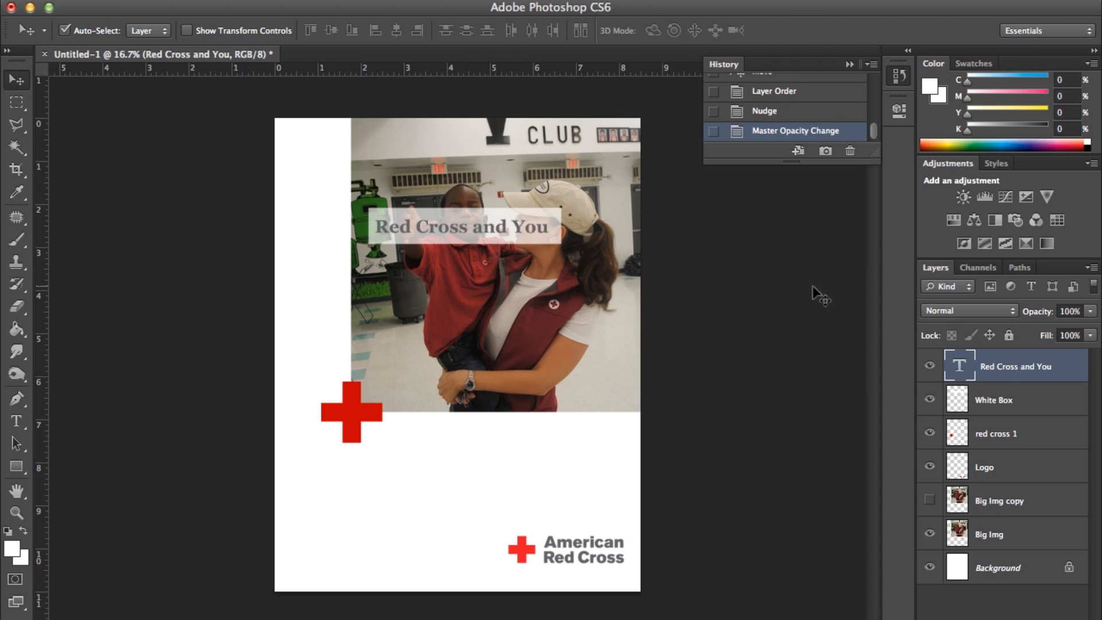
- Select the headline and White Box layers together, move them to the photo's upper-left area above the boy's head, and deselect
left_click(1026, 404, "shift")
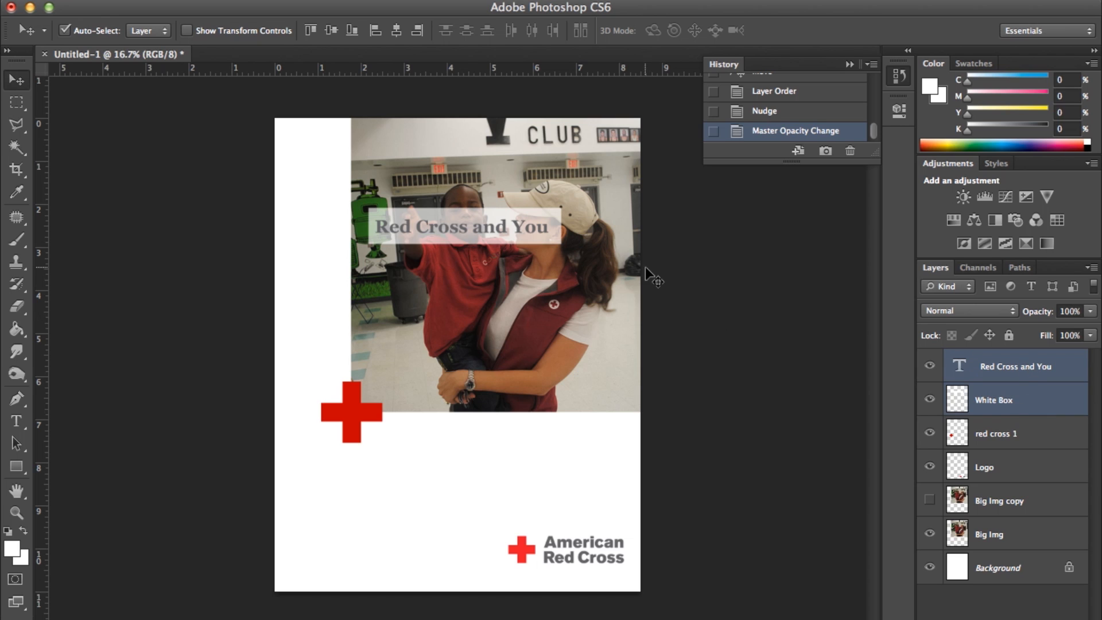
left_click_drag(453, 231, 443, 161)
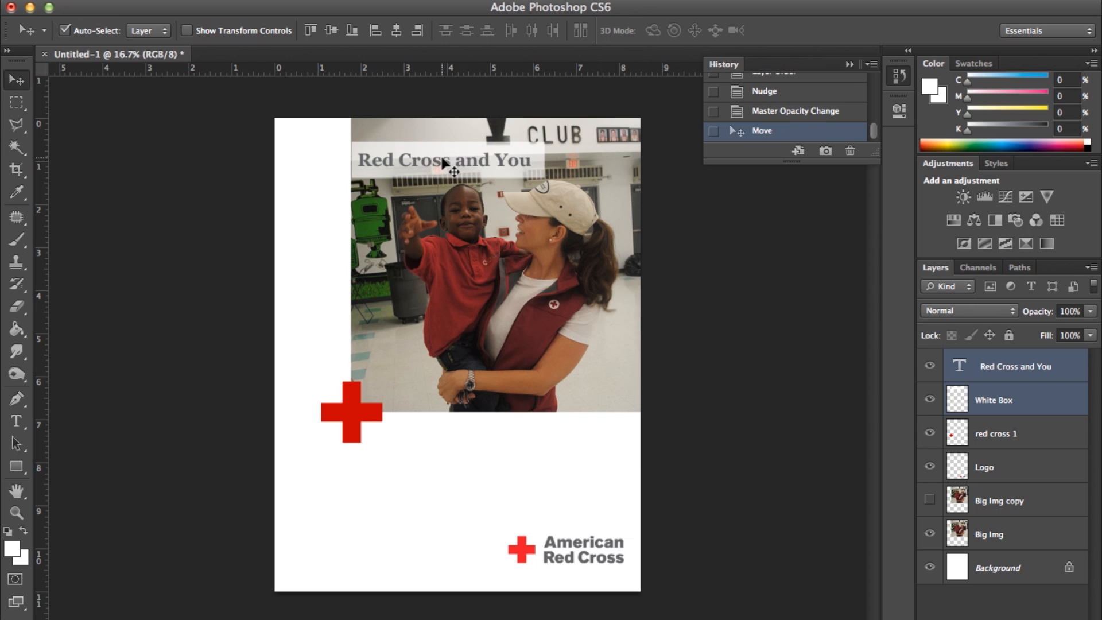
left_click(315, 234)
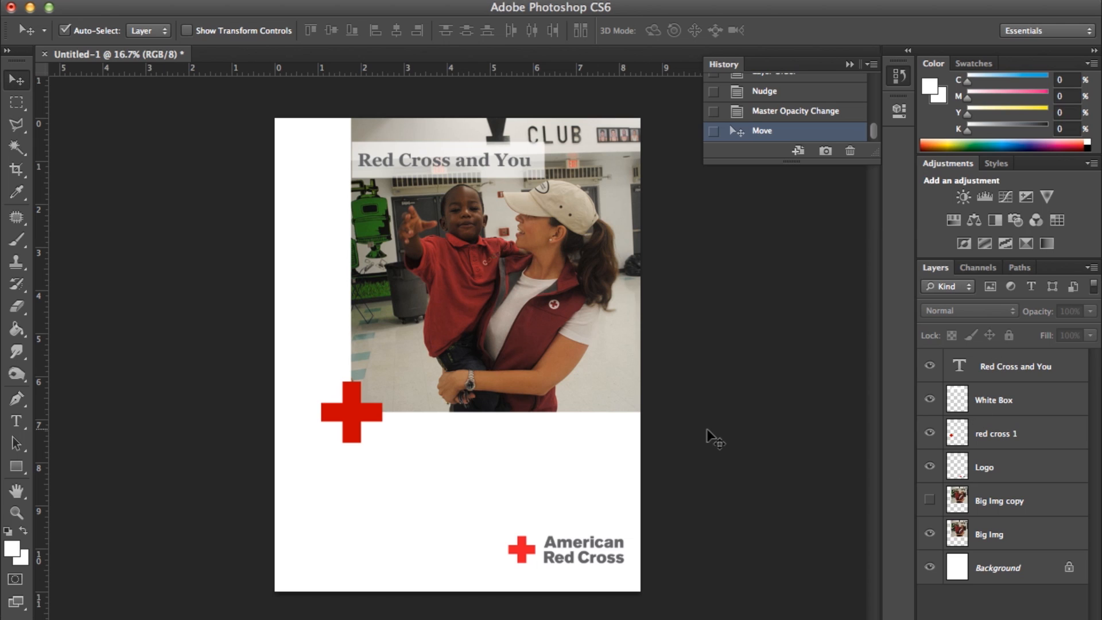
- Select the White Box layer, and switch the selection to the "Red Cross and You" text layer
left_click(1008, 406)
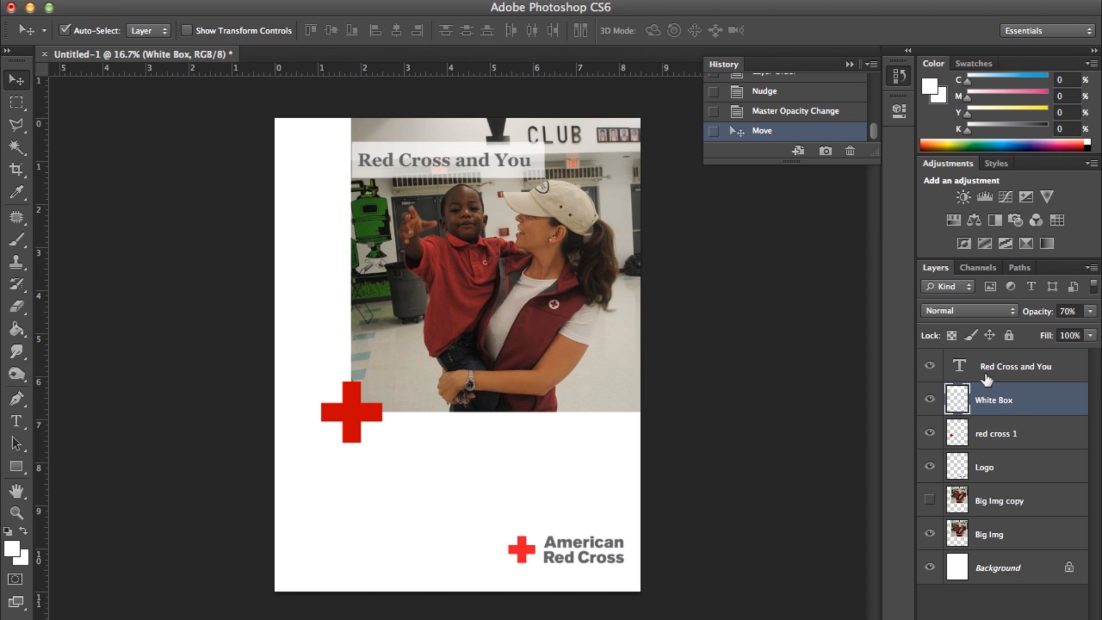
left_click(1023, 366)
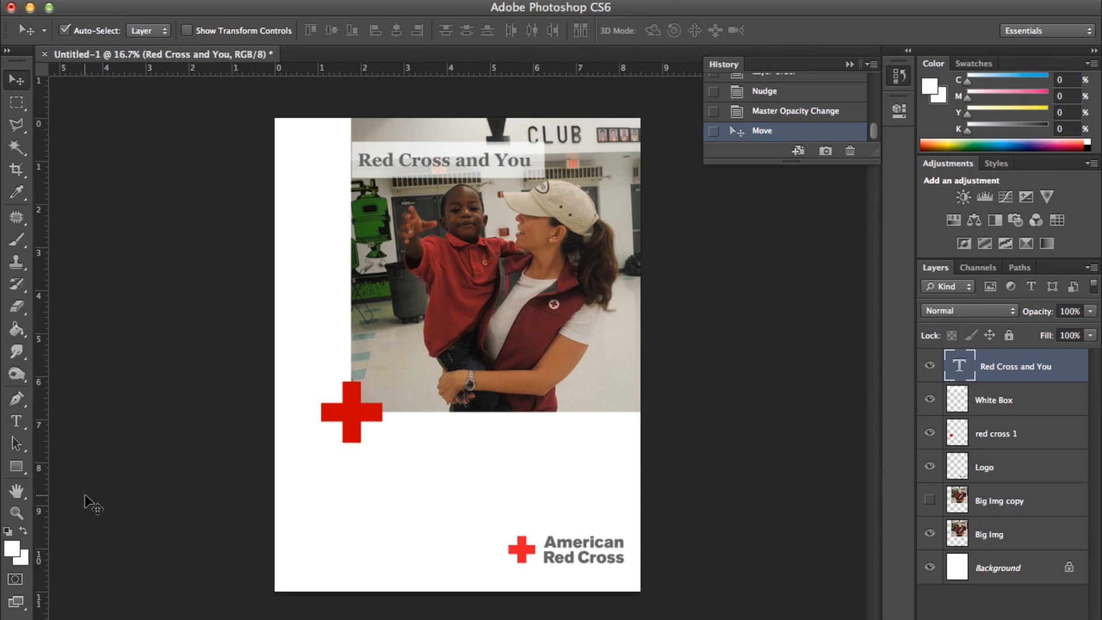
- Add a new text line reading "Get Involved" in the white area below the photo, just under the large red cross
left_click(16, 421)
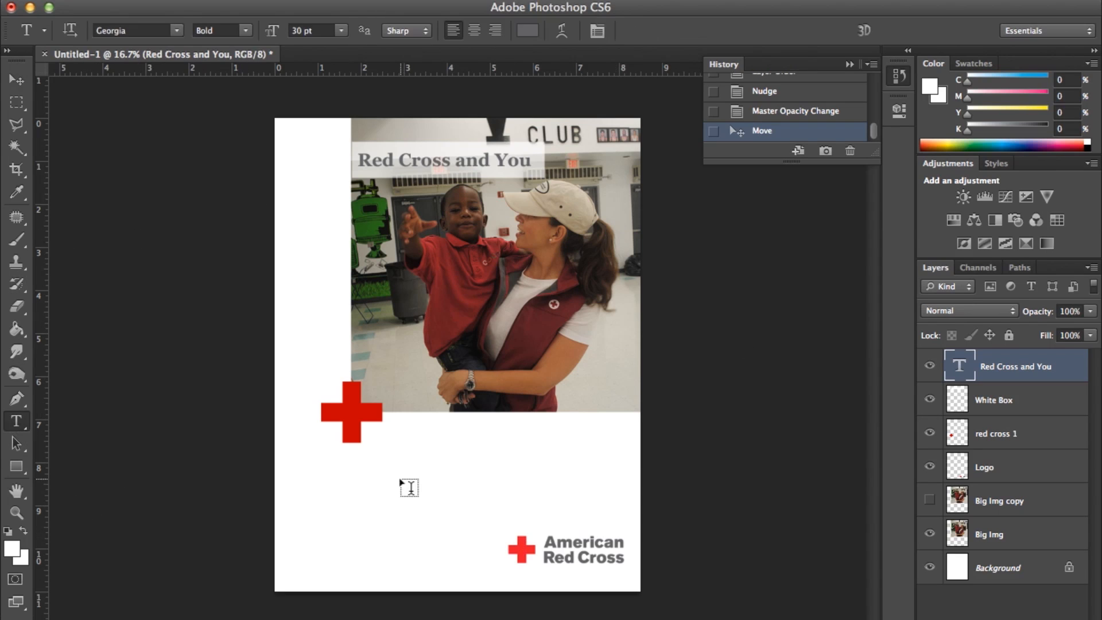
left_click(369, 463)
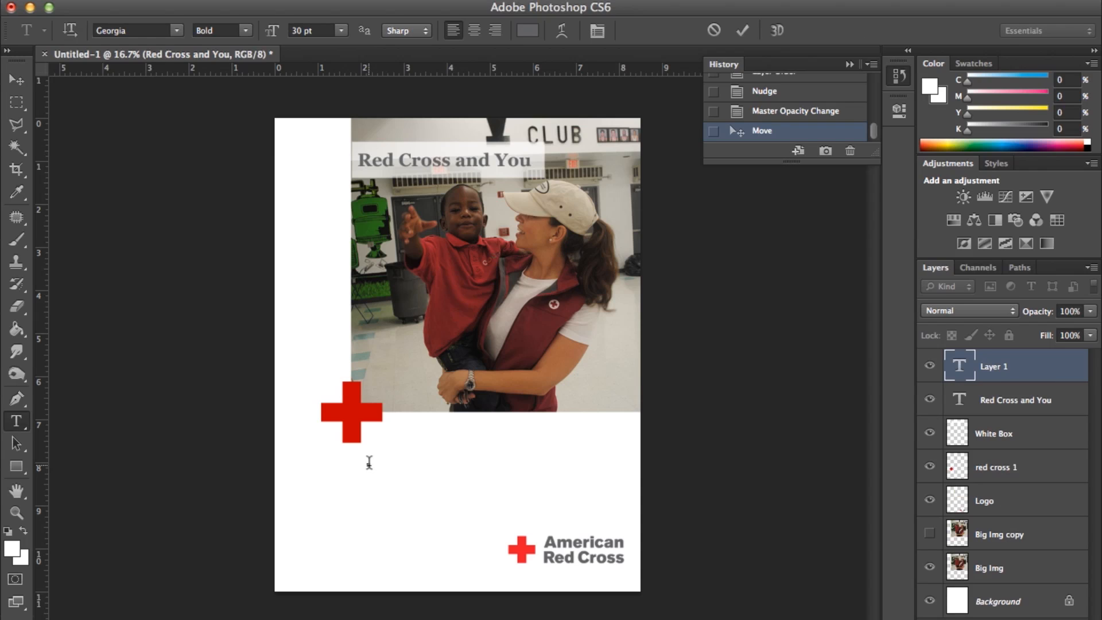
type("Get Involved")
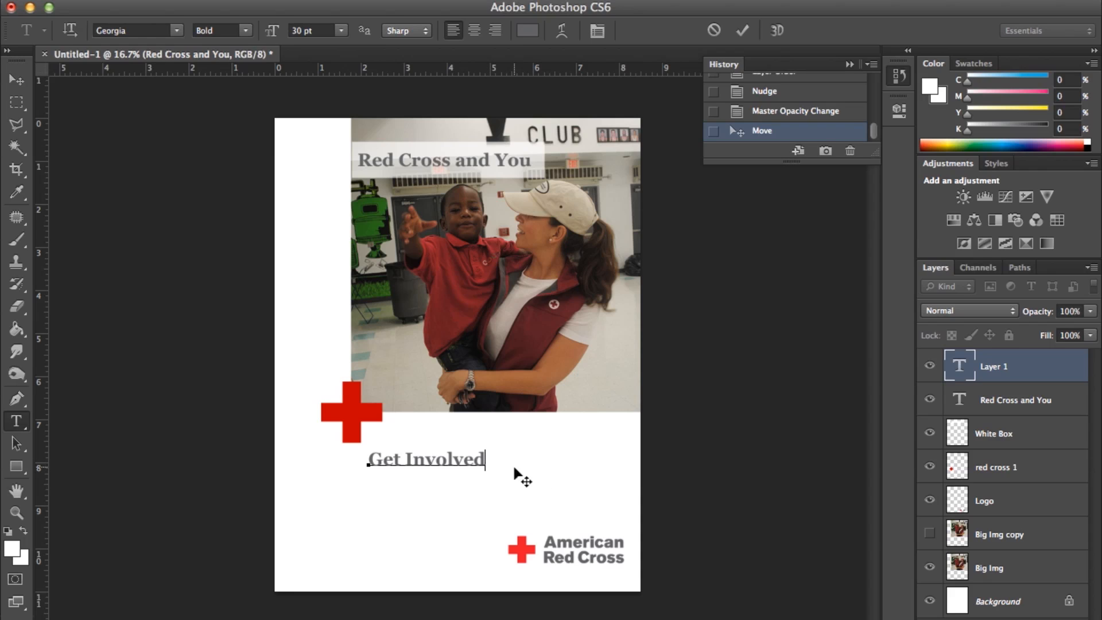
- Change the font of the whole "Get Involved" text to Arial
left_click_drag(487, 459, 367, 461)
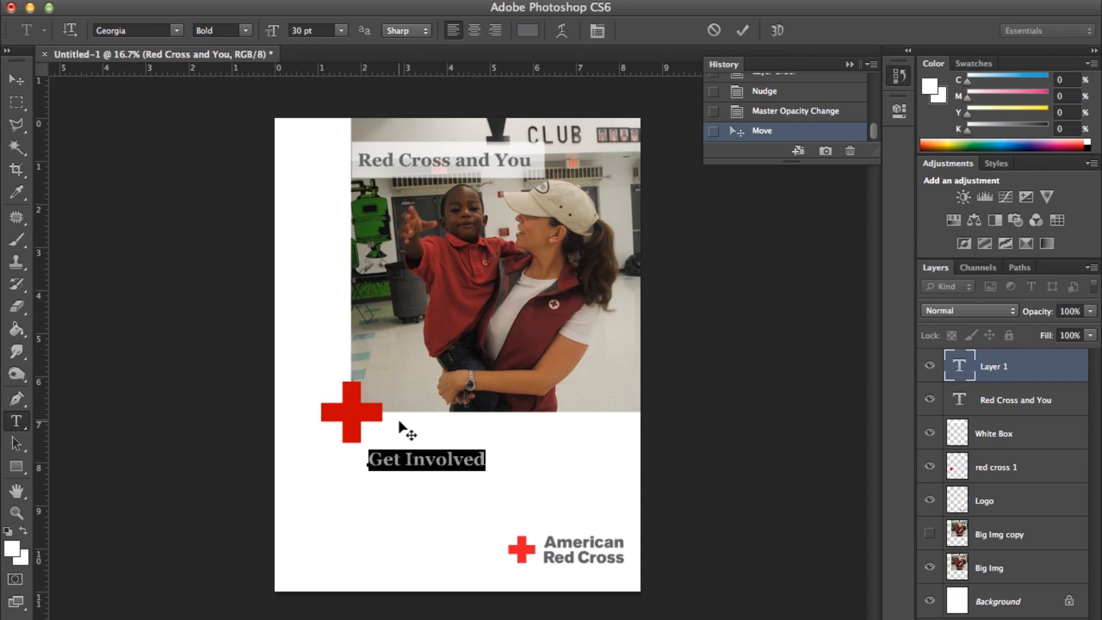
left_click(178, 30)
scroll(179, 33, "down", 5)
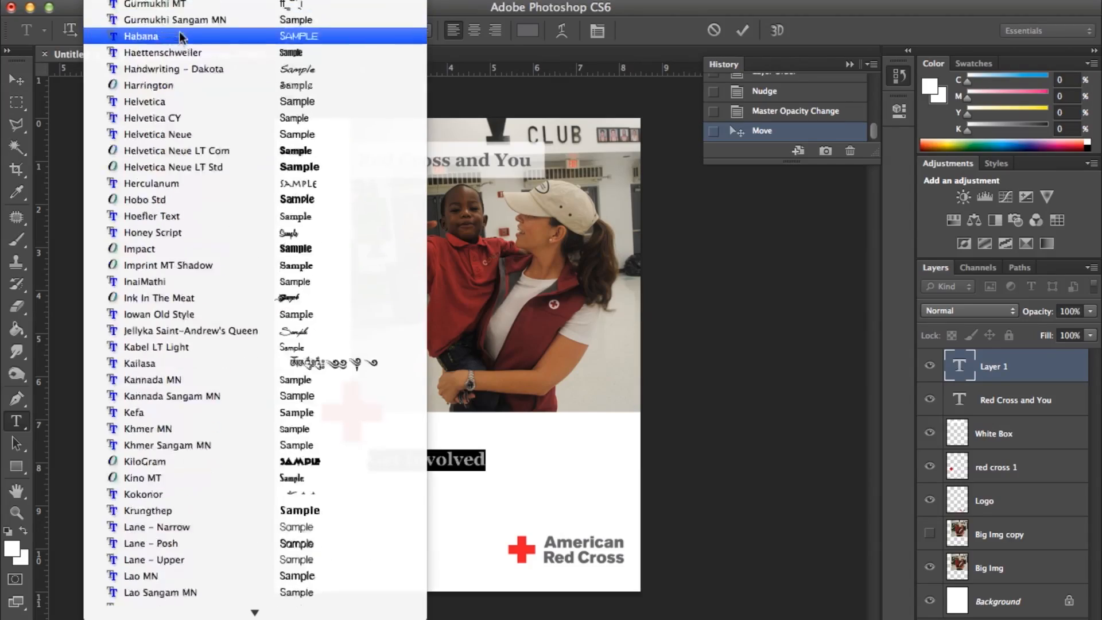
scroll(178, 33, "up", 9)
scroll(175, 33, "up", 15)
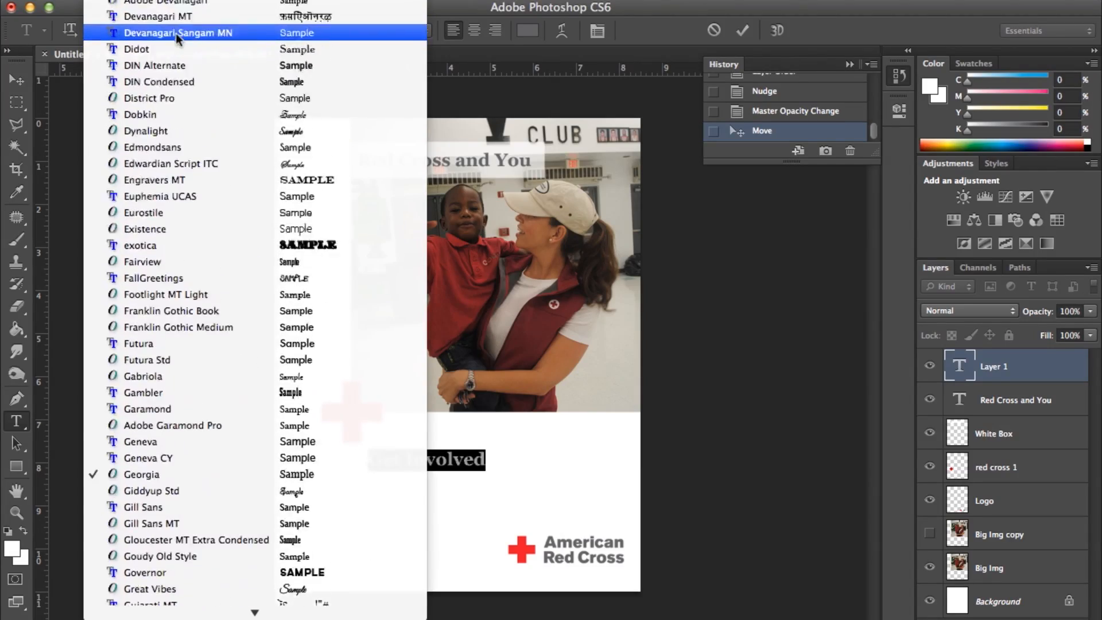
scroll(176, 34, "up", 20)
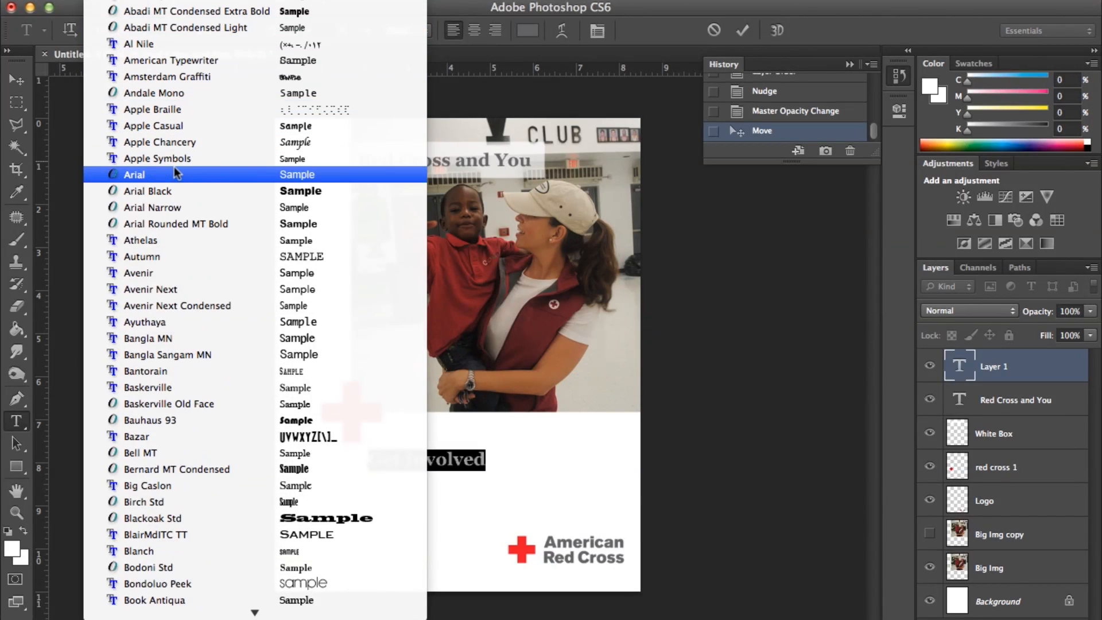
left_click(174, 168)
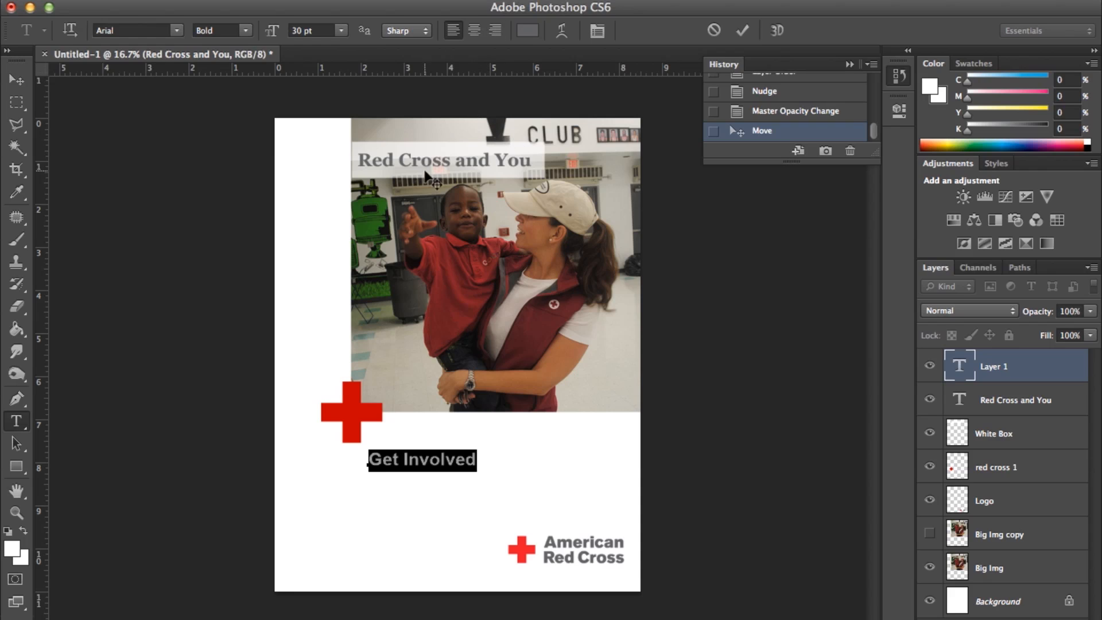
- Reduce the "Get Involved" text size, trying 18 pt and settling on 22 pt
left_click(341, 31)
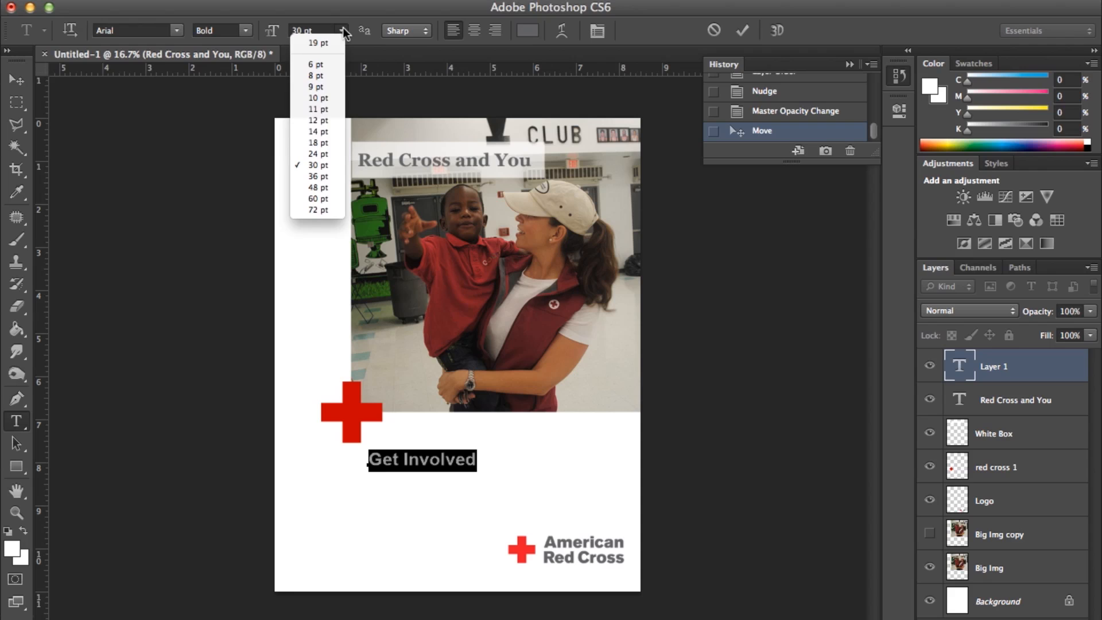
left_click(324, 143)
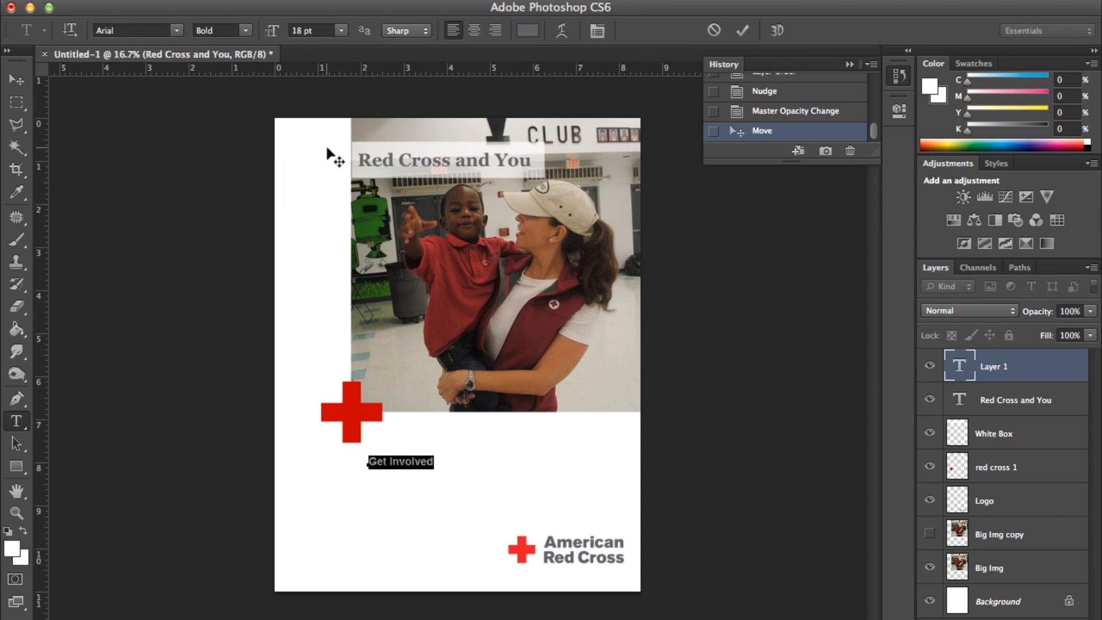
left_click(339, 29)
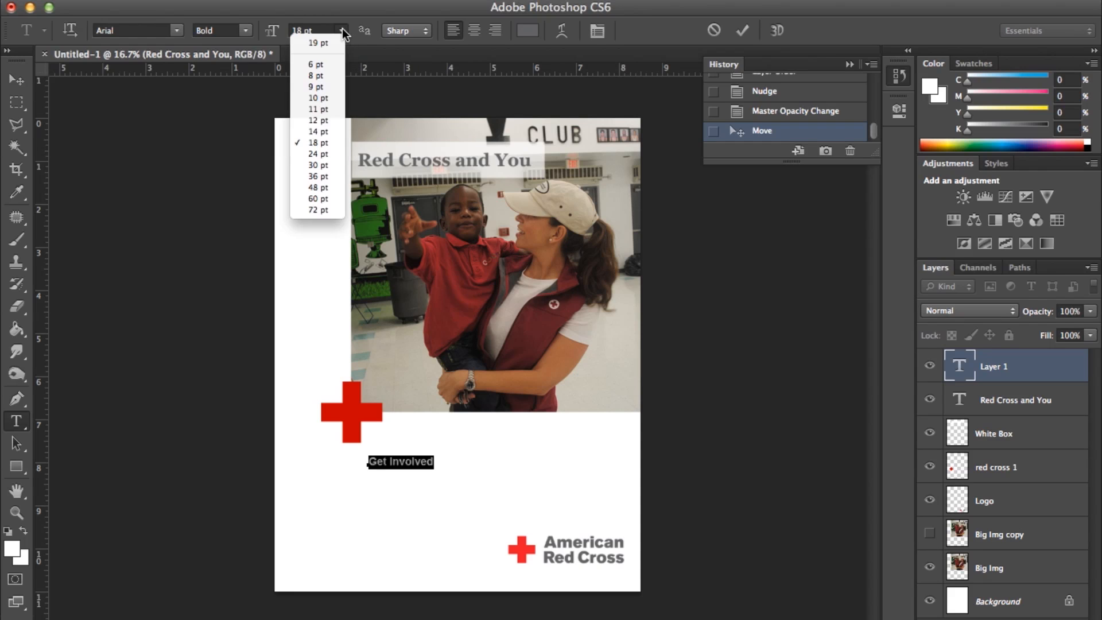
left_click(342, 29)
left_click(318, 31)
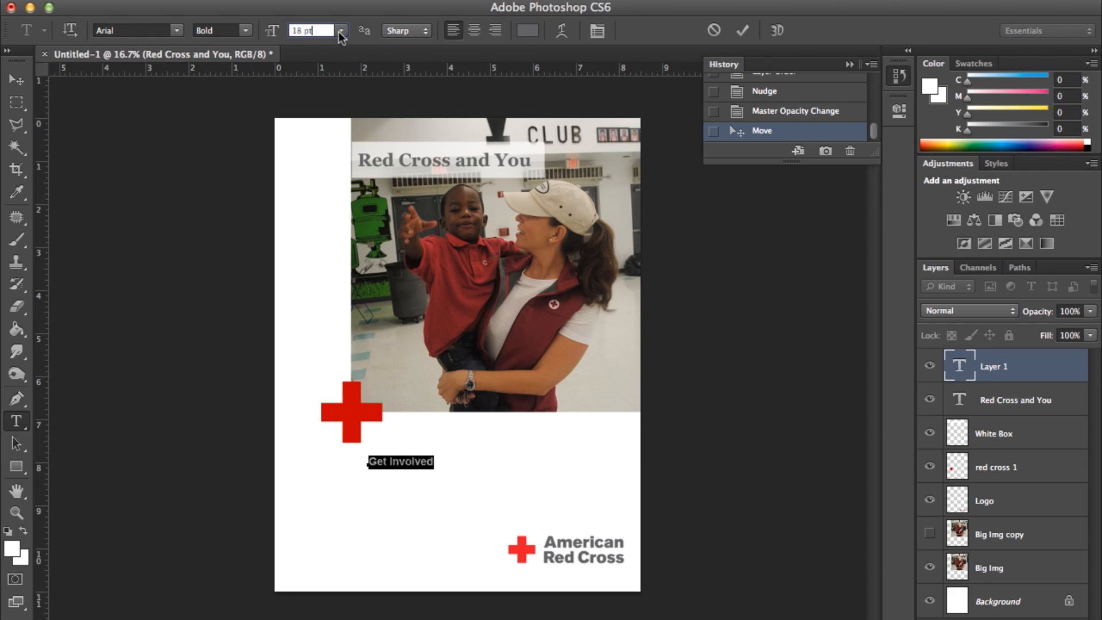
left_click(341, 30)
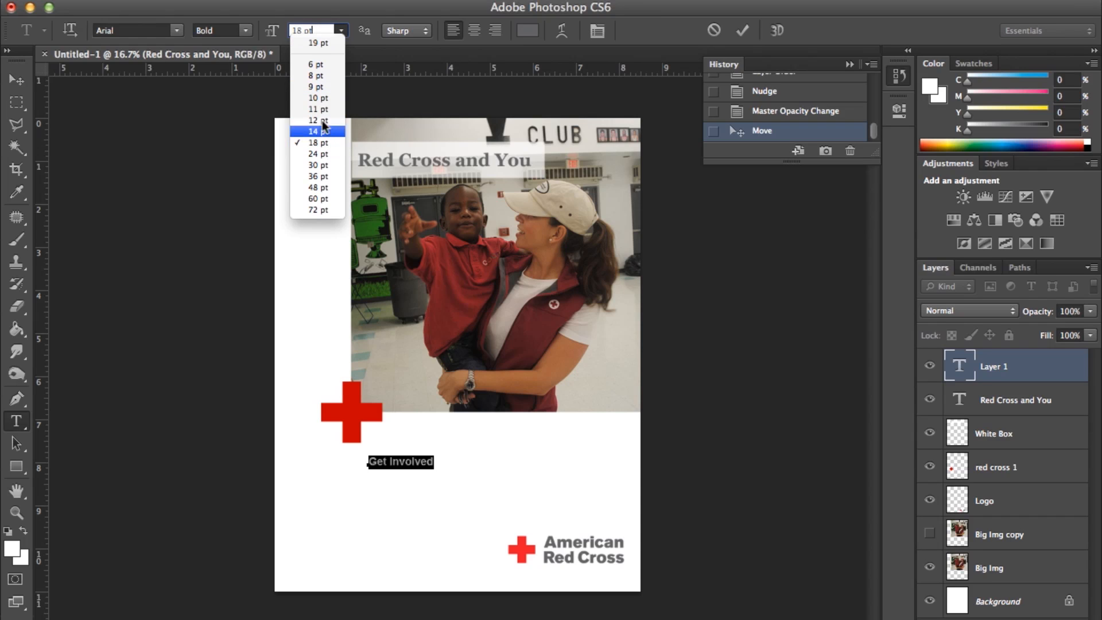
left_click(320, 26)
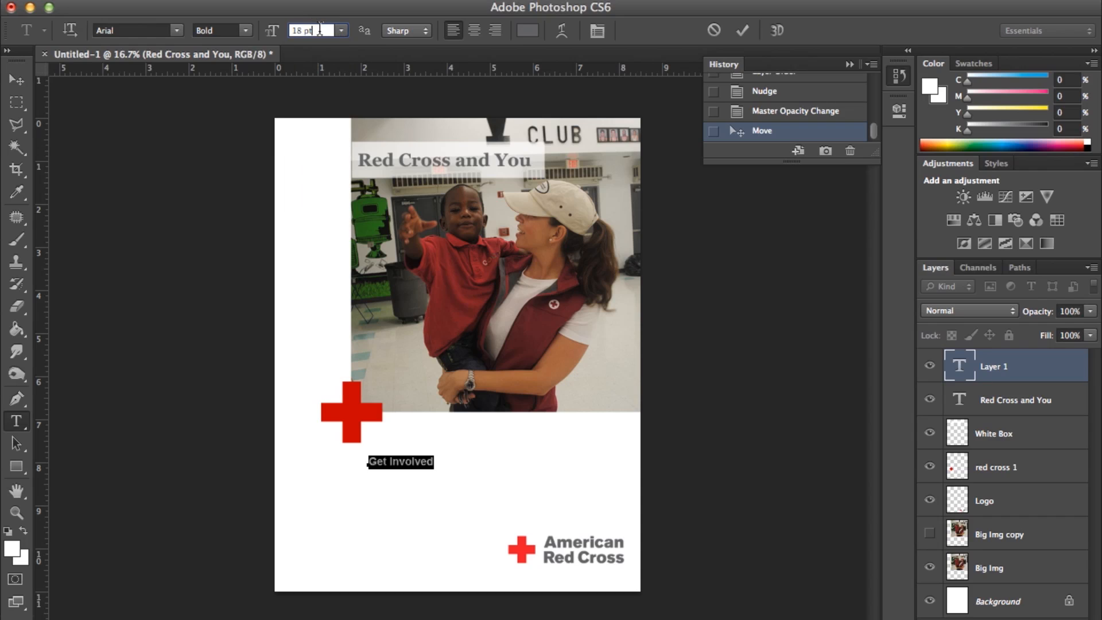
left_click_drag(314, 28, 282, 29)
type("22")
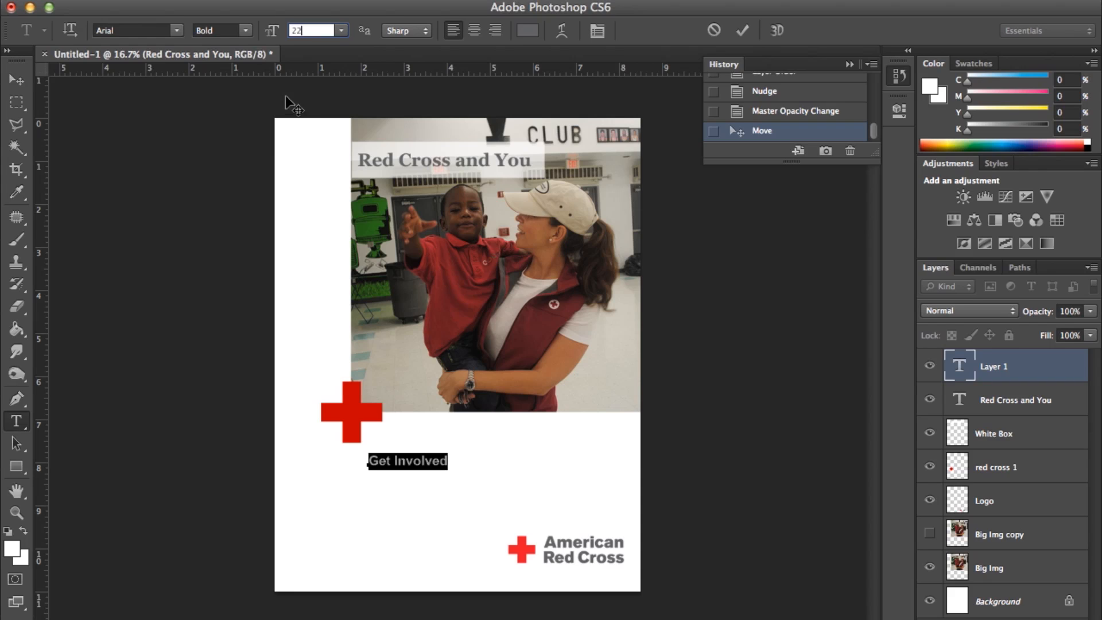
key("Return")
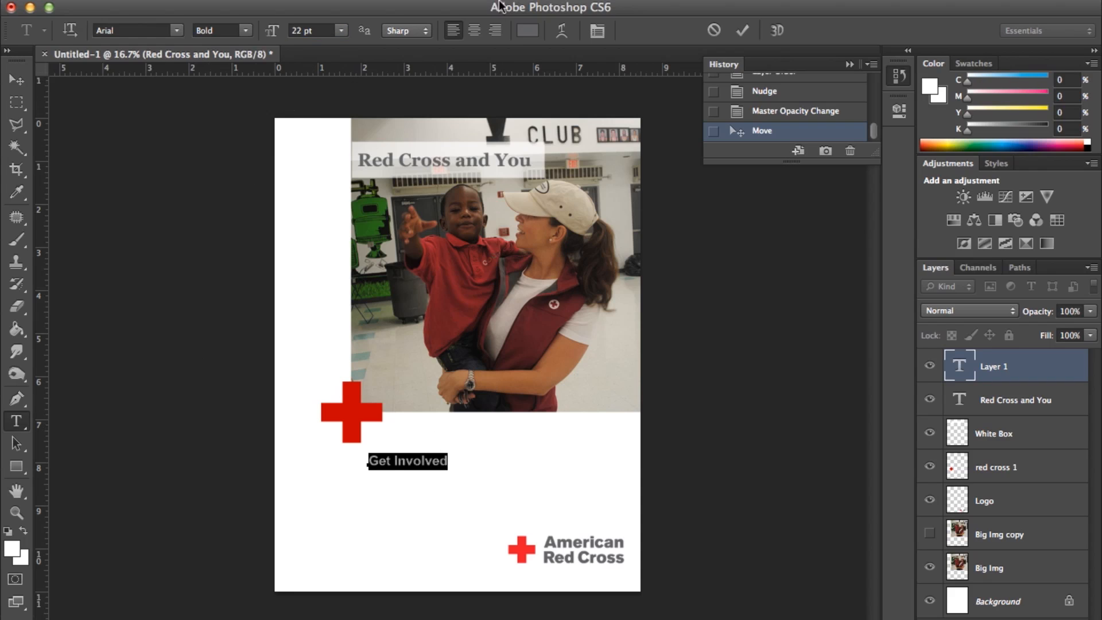
- Color the "Get Involved" text blue (1256cc), finish editing it, and deselect its layer
left_click(529, 32)
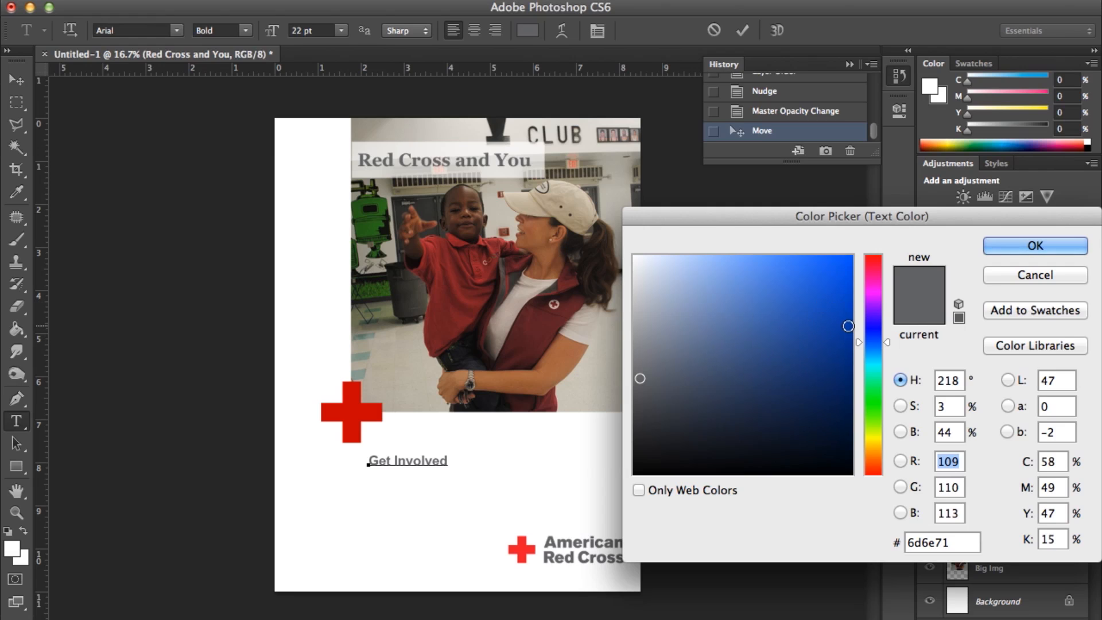
left_click(845, 314)
left_click(834, 299)
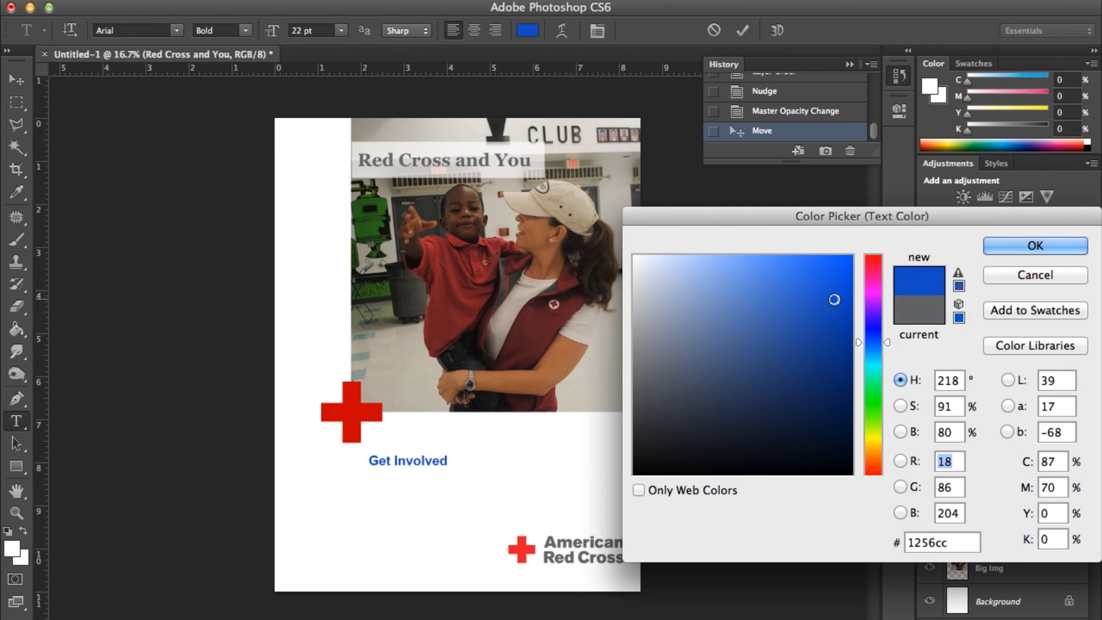
left_click(1013, 244)
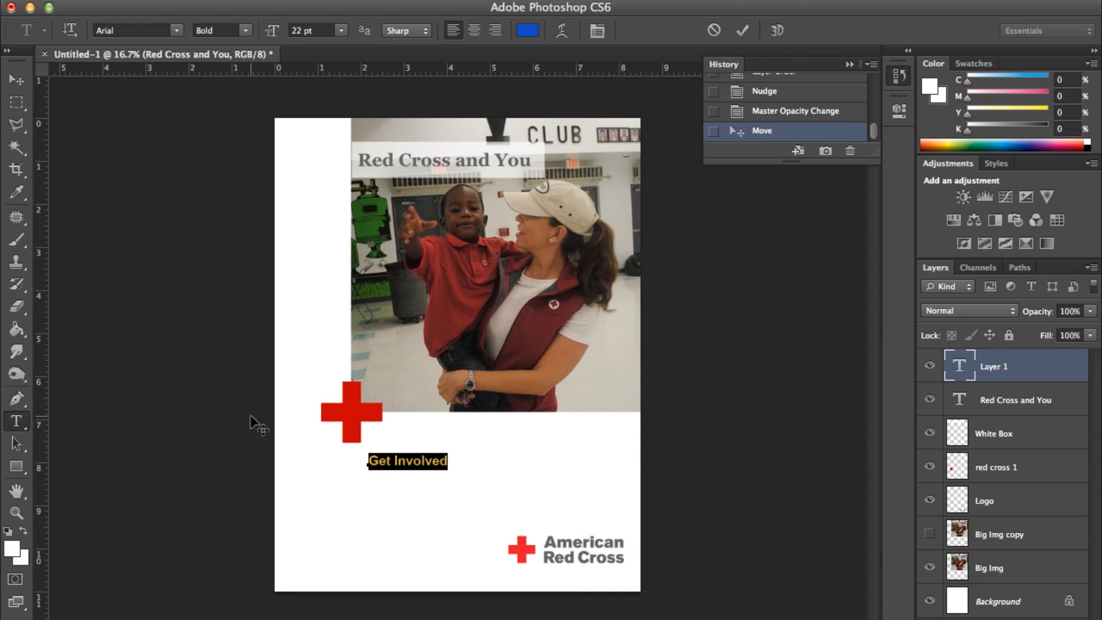
left_click(16, 79)
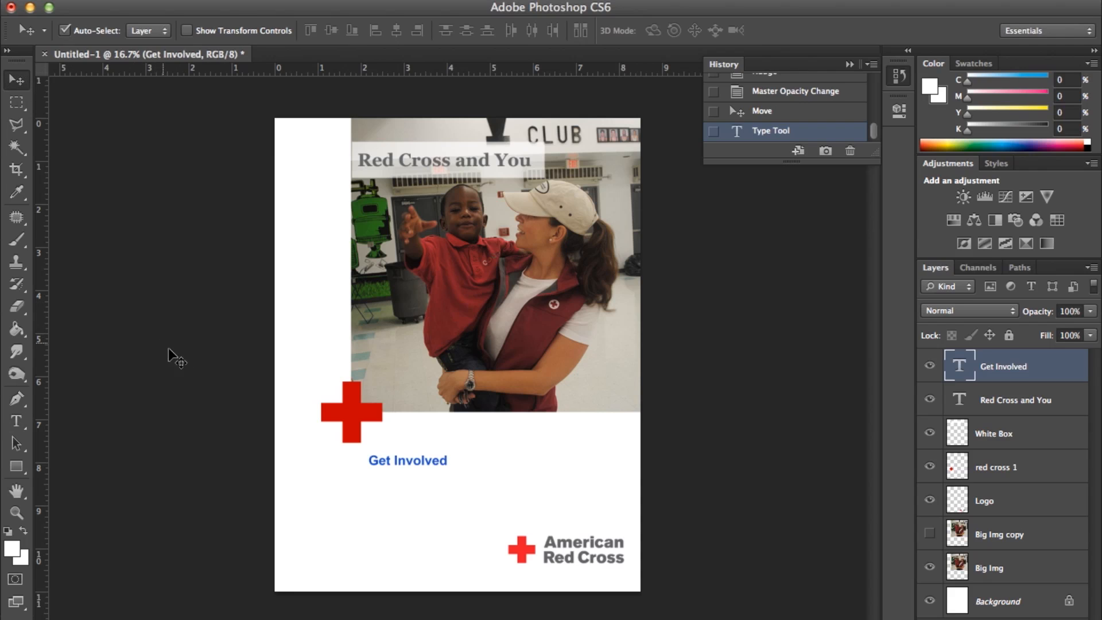
left_click(290, 459)
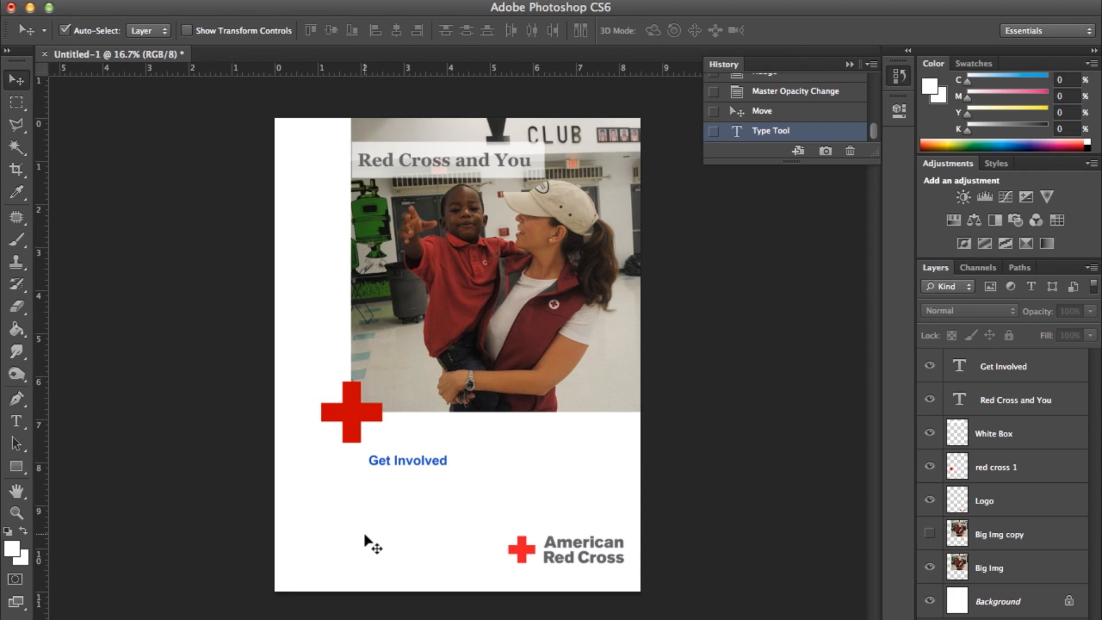
- Draw a paragraph text box about 3.2 by 2 inches below "Get Involved" and enter the placeholder text "dgshfhshsvhjshvjs"
left_click(16, 423)
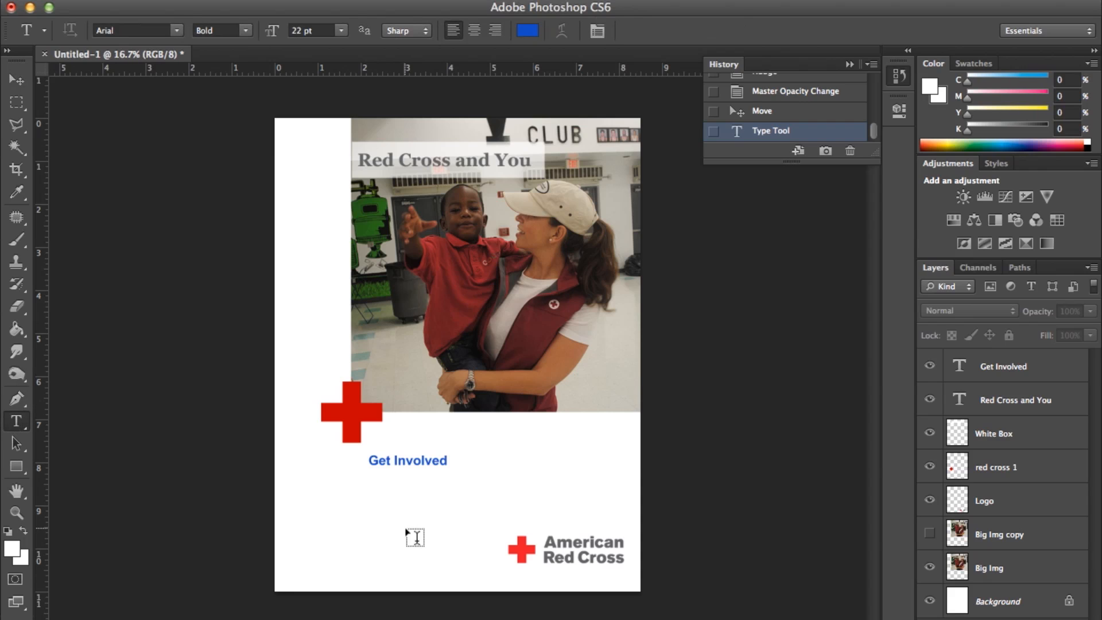
left_click_drag(369, 465, 508, 549)
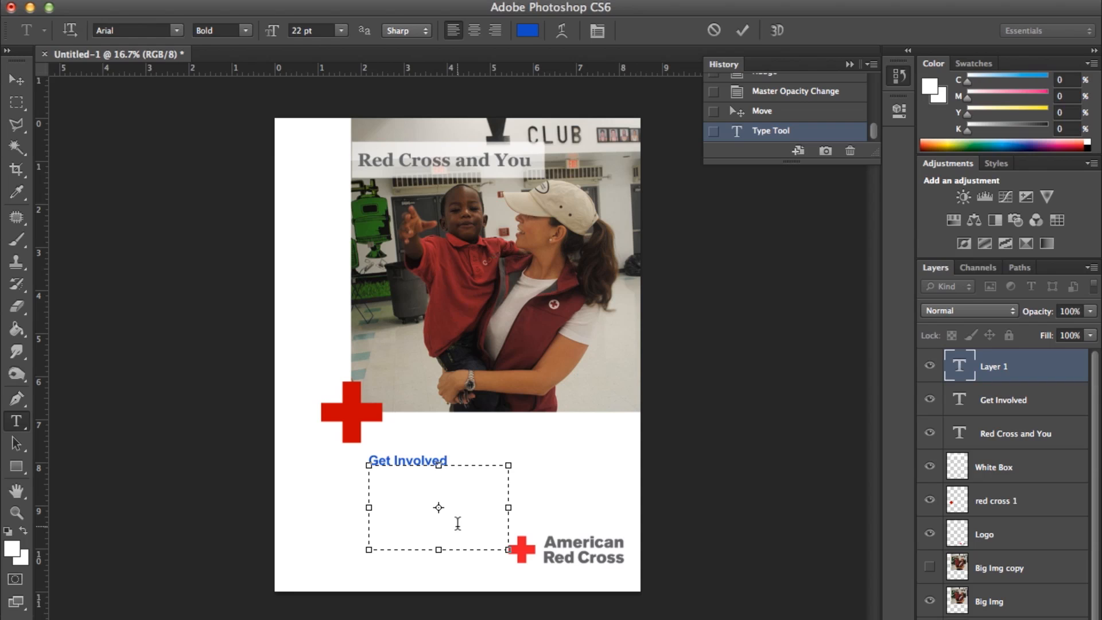
type("dgshfhshsvhjshvjs")
- Copy the placeholder text and paste it repeatedly until it fills the paragraph box
left_click_drag(490, 476, 338, 472)
key("super+c")
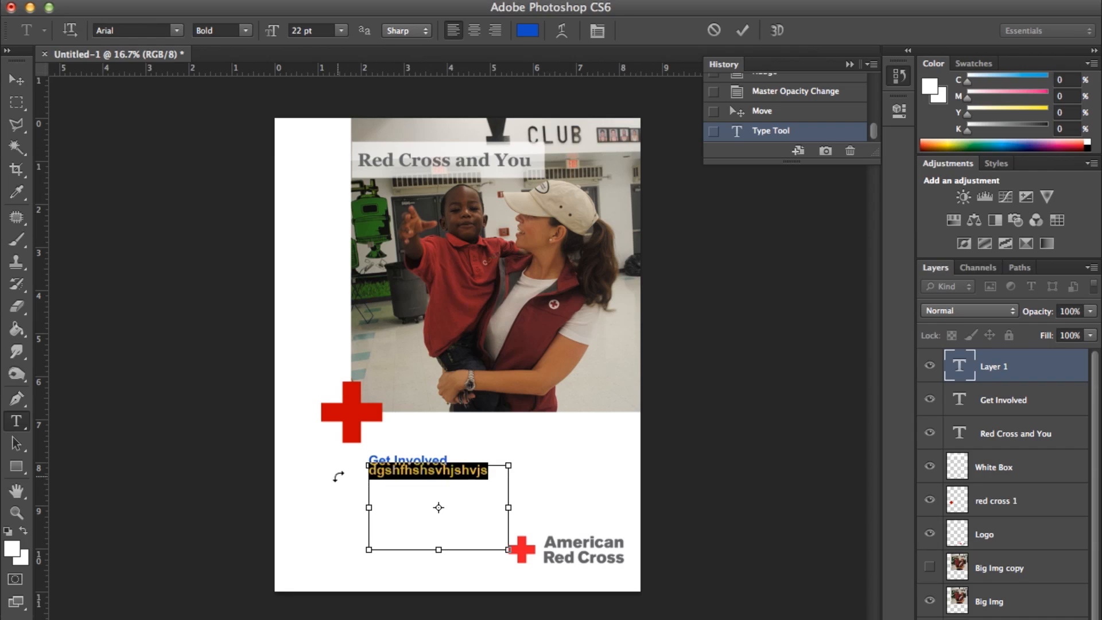
left_click(493, 468)
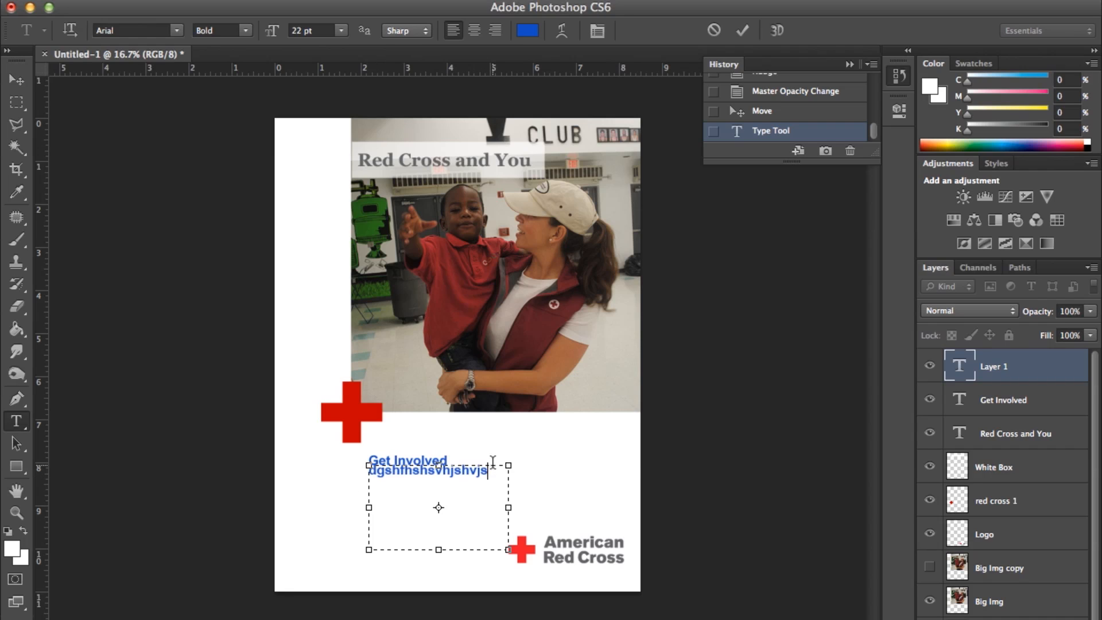
key("super+v")
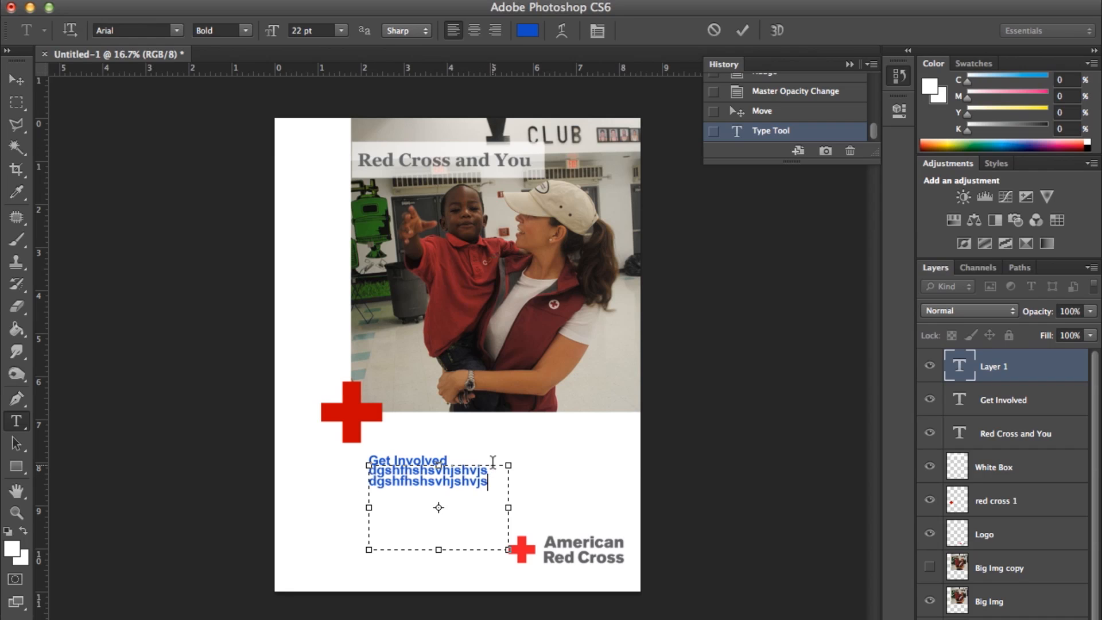
key("super+v")
key("super+v")
key("super+v")
key("super+v")
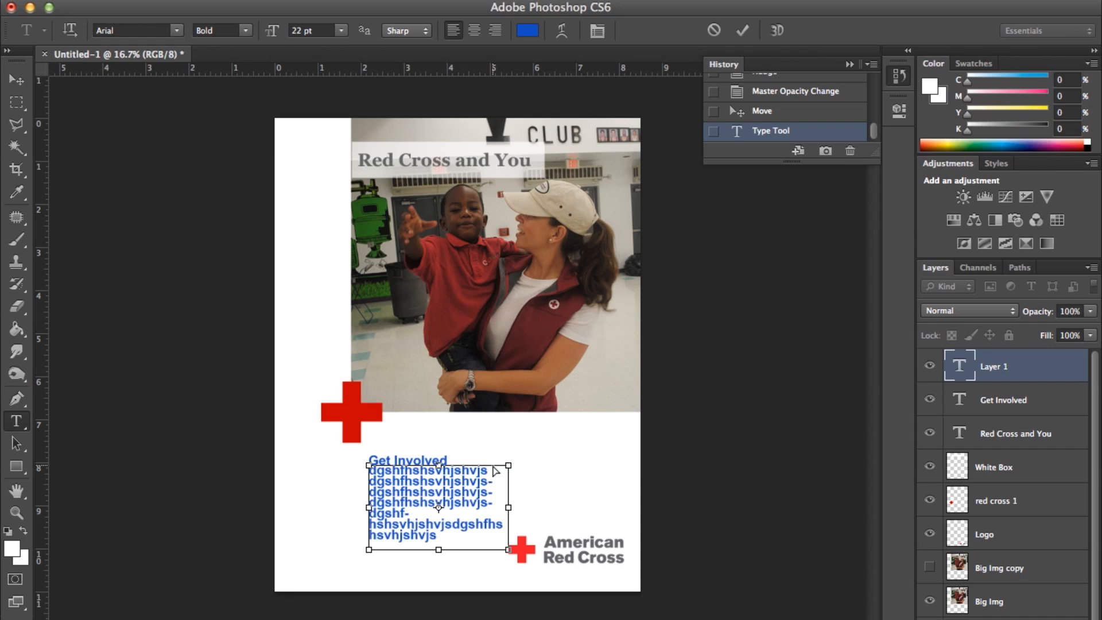
key("super+v")
- Set all of the placeholder paragraph text to Regular style at 10 pt
key("super+a")
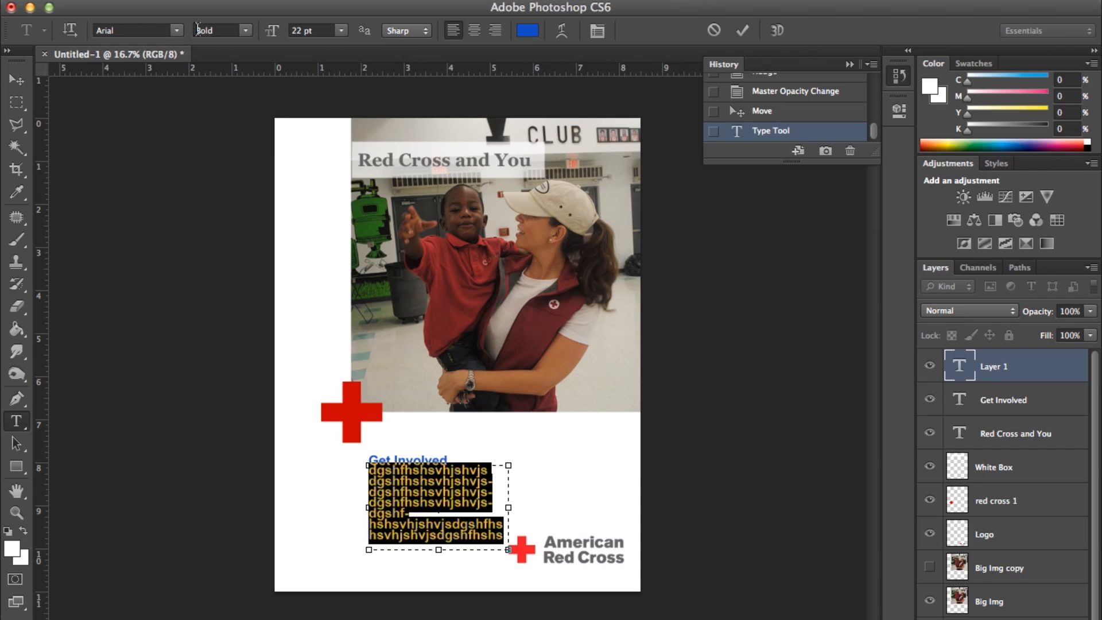
left_click(249, 30)
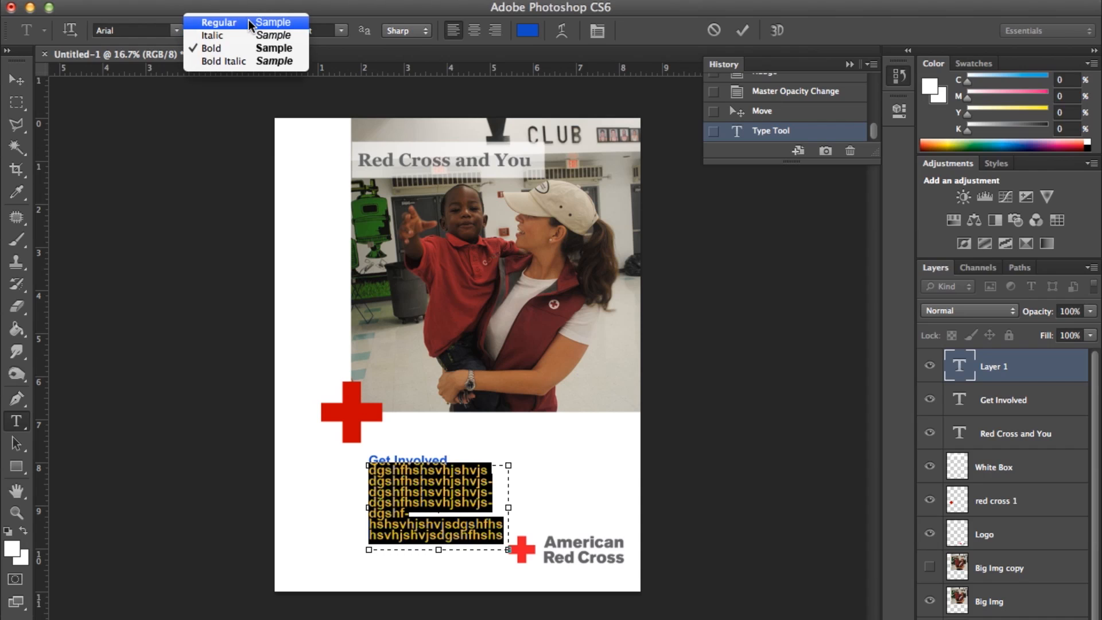
left_click(249, 22)
left_click(342, 30)
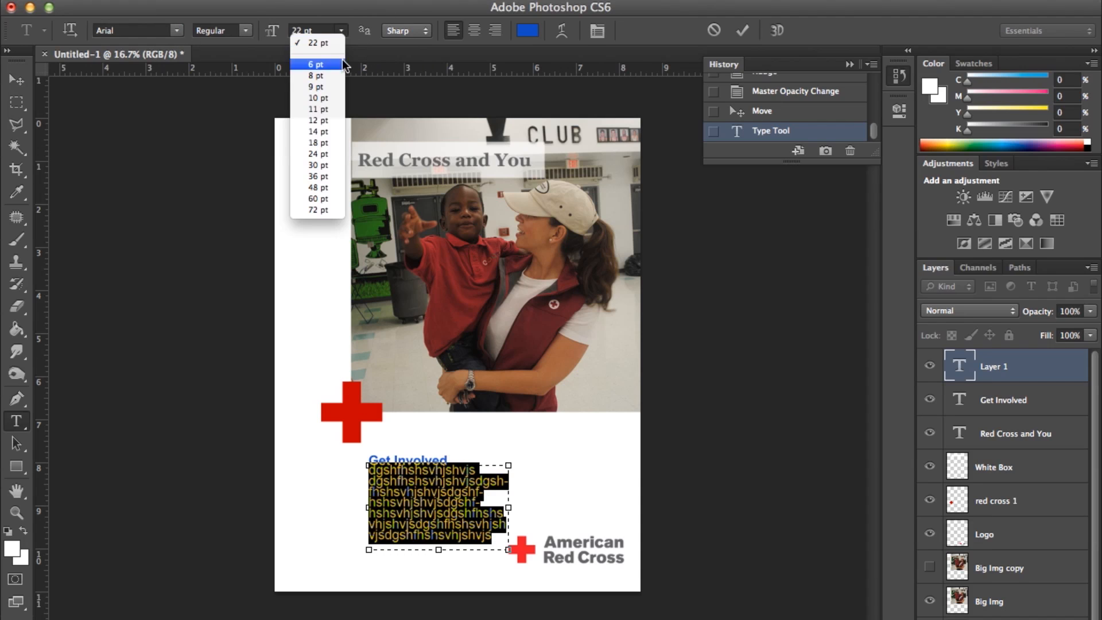
left_click(333, 96)
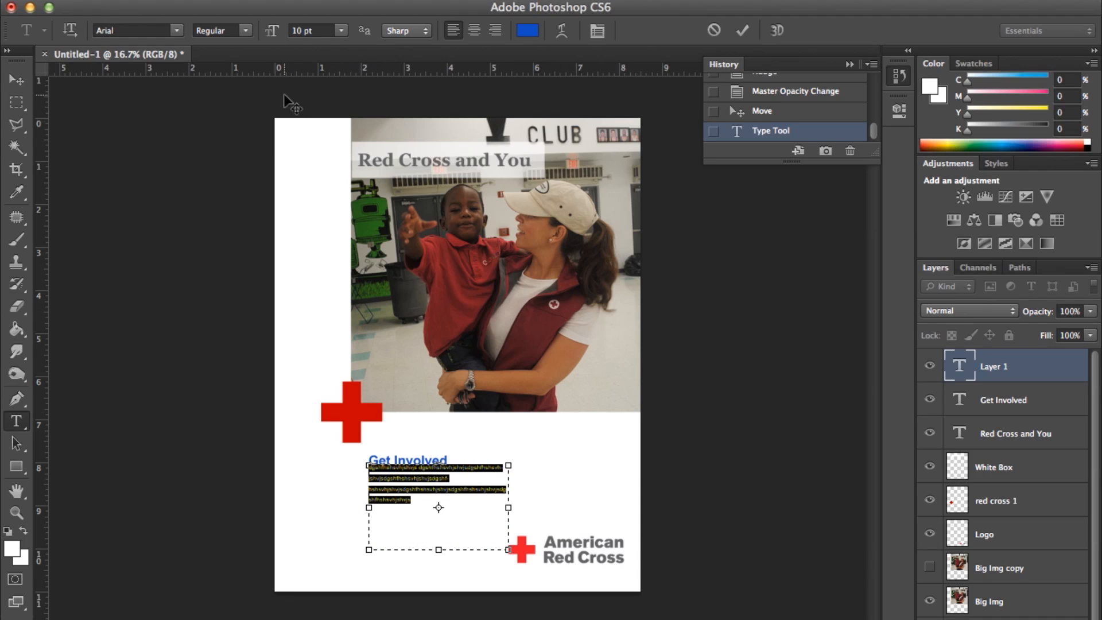
- Change the color of the entire placeholder paragraph to black
left_click(401, 490)
key("super+a")
left_click(526, 31)
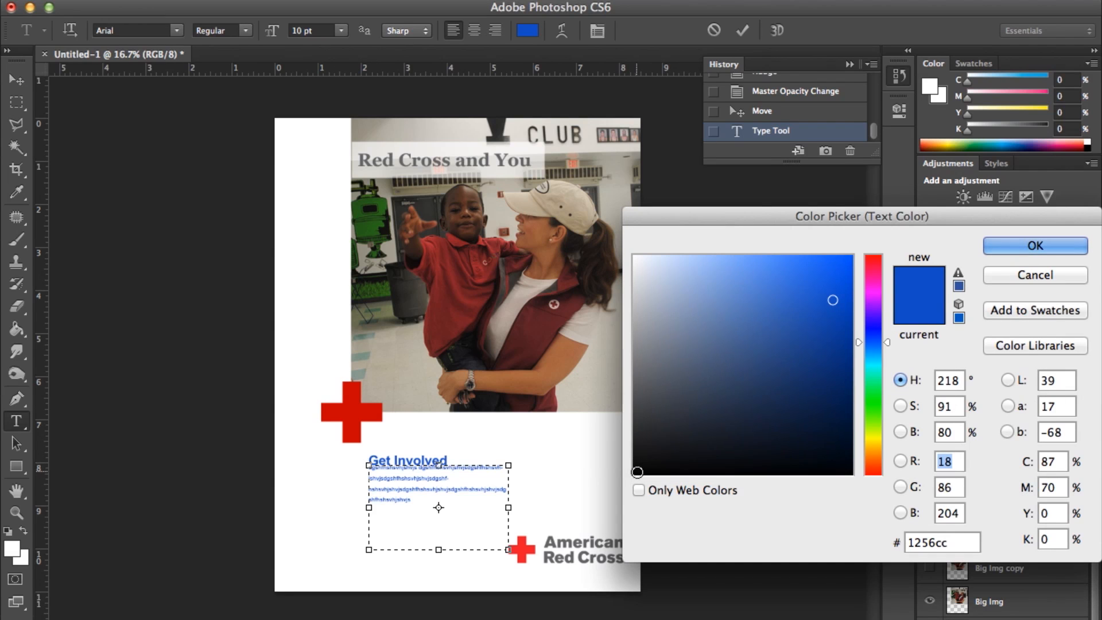
left_click(637, 472)
left_click(1035, 246)
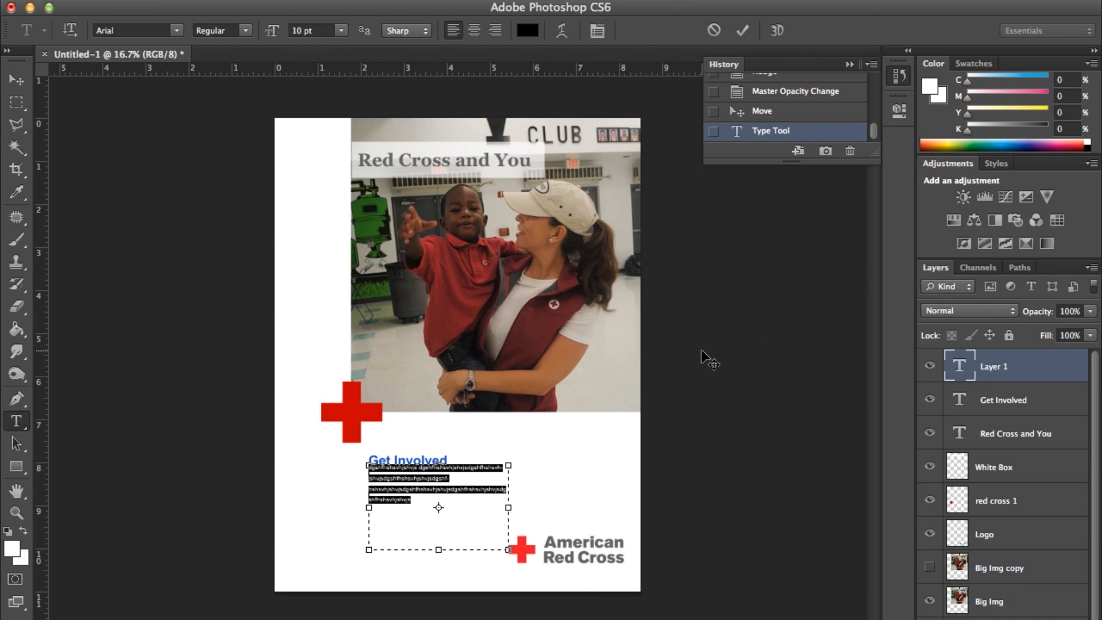
- Paste the placeholder text twice more at the end of the paragraph to fill its text box, and commit the text
left_click(409, 502)
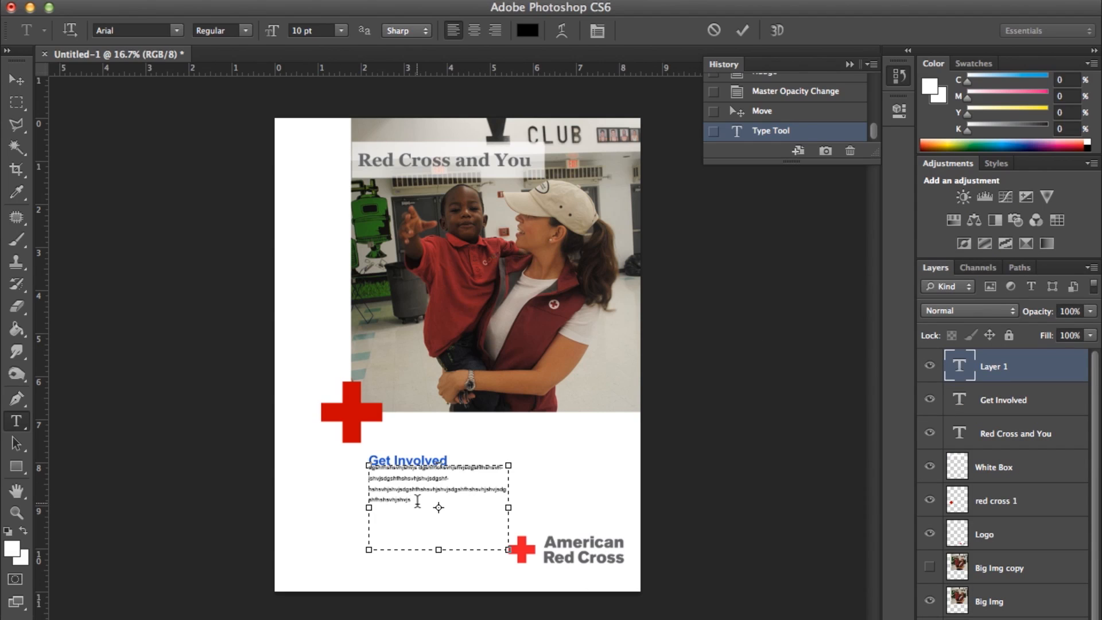
key("super+v")
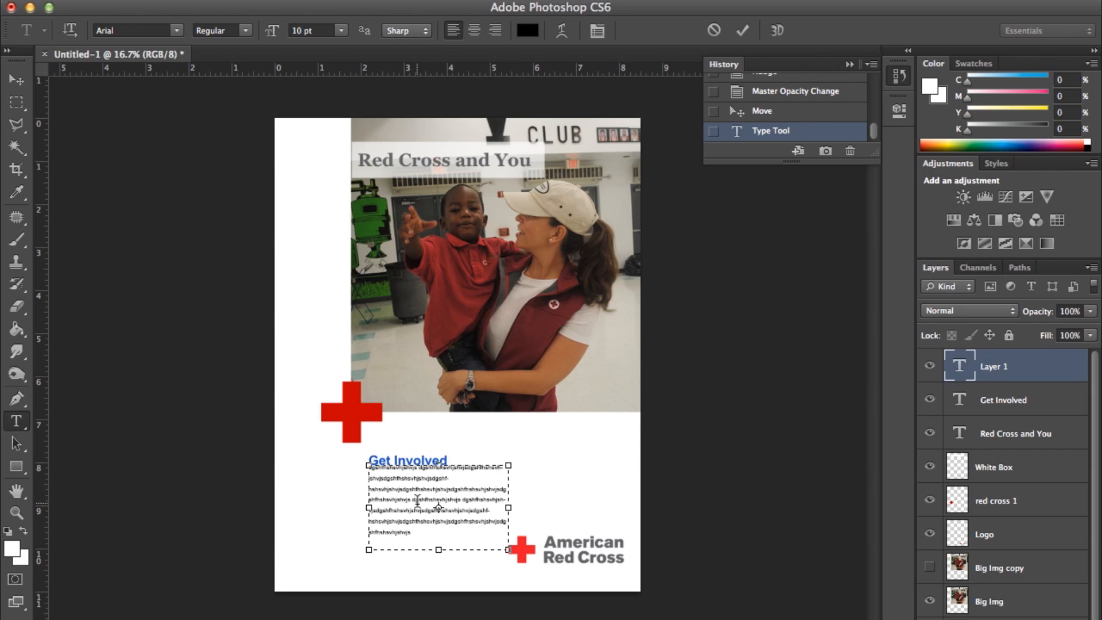
key("super+v")
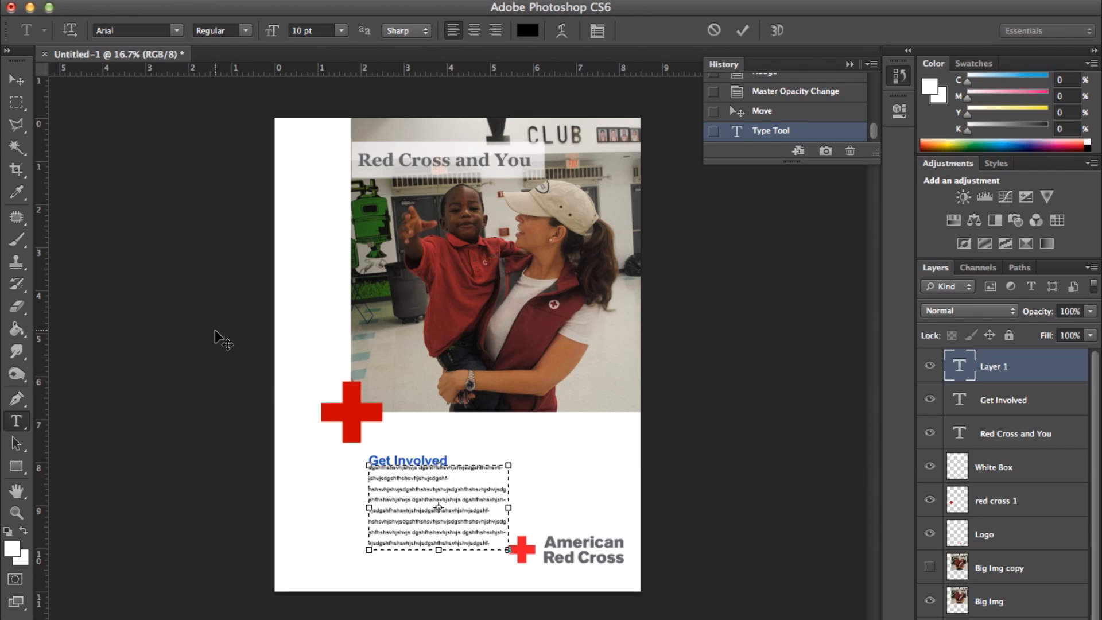
left_click(17, 79)
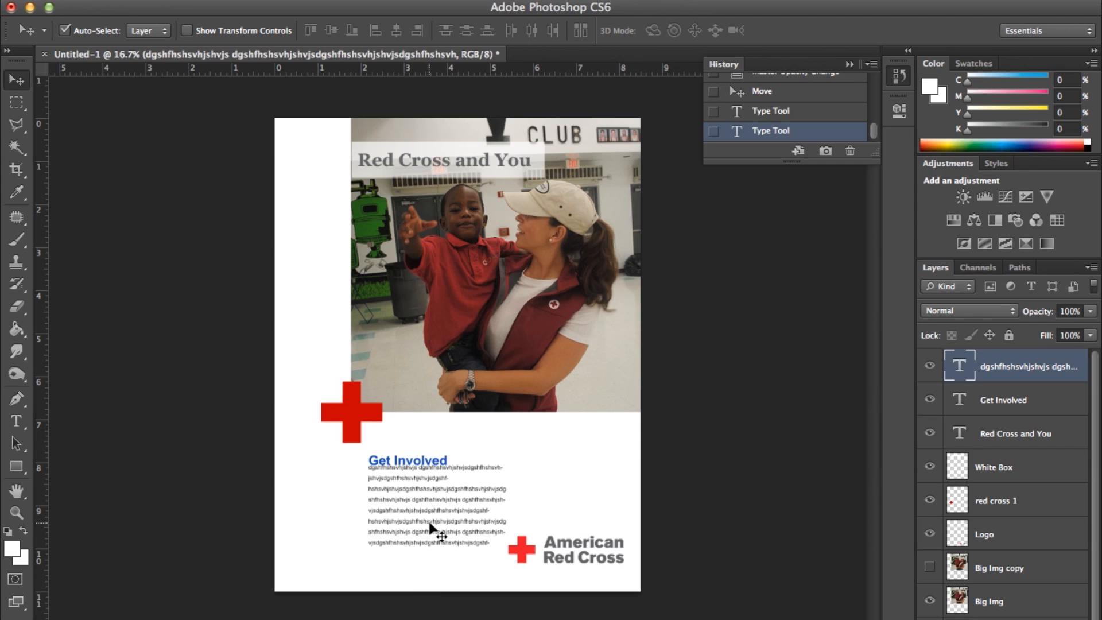
- Move the placeholder paragraph slightly down so it clears the "Get Involved" subheading and aligns with its left edge
left_click_drag(430, 524, 430, 530)
key("Down")
key("Left")
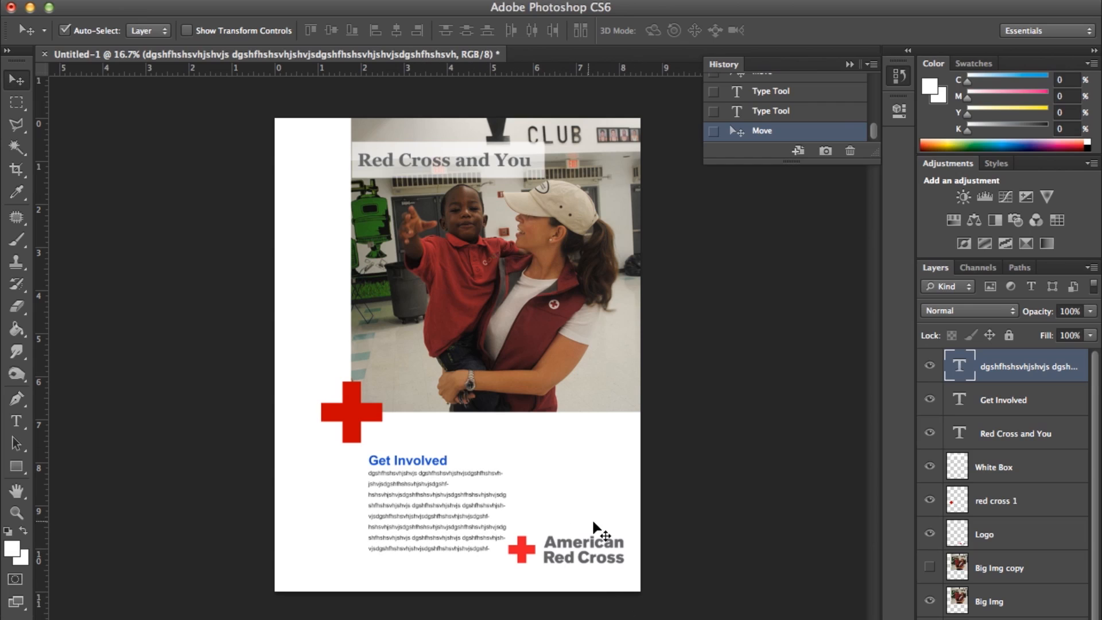
- Scale the American Red Cross logo down to about 78% with Free Transform
left_click(522, 559)
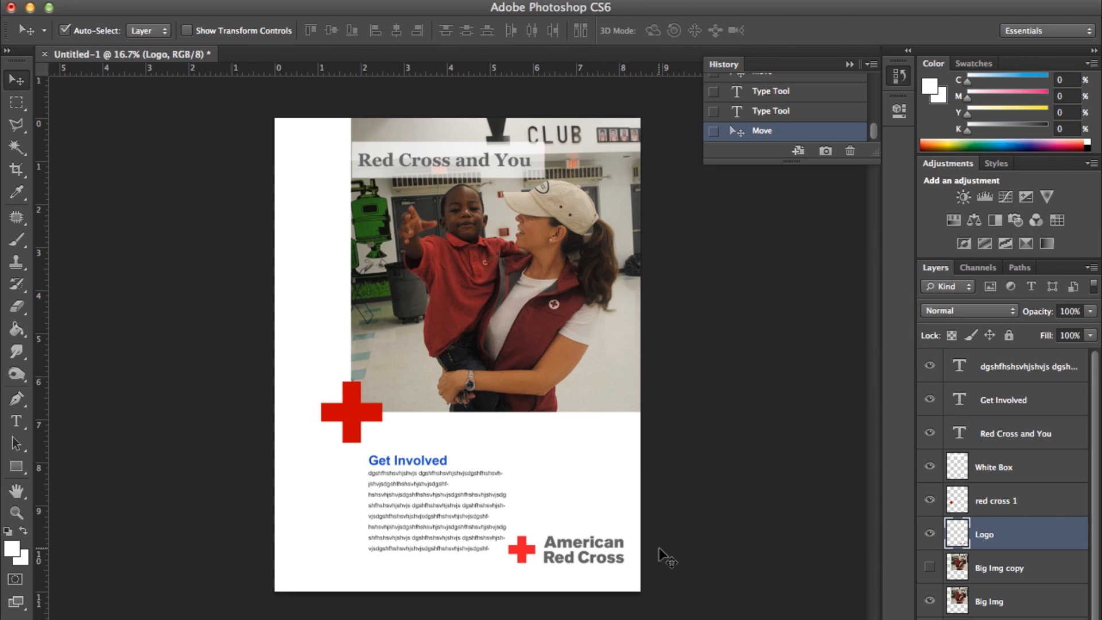
key("ctrl+t")
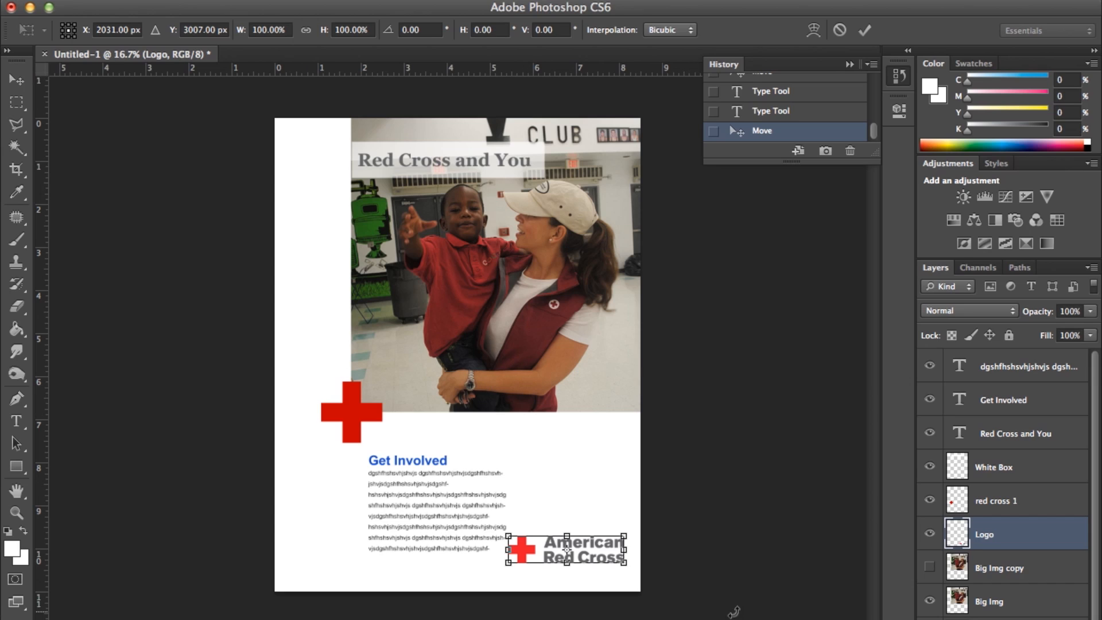
left_click_drag(625, 535, 603, 555)
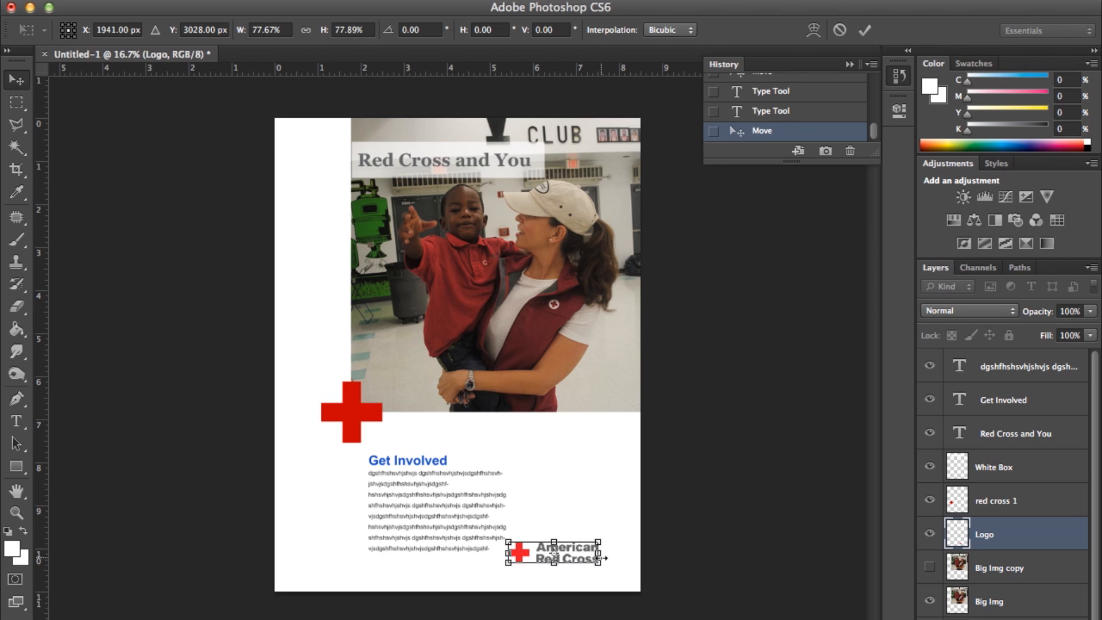
key("Return")
- Nudge the logo right and down toward the page's lower-right corner, and deselect it
key("shift+Right")
key("shift+Right")
key("shift+Right")
key("shift+Right")
key("shift+Right")
key("shift+Right")
key("shift+Right")
key("shift+Right")
key("shift+Right")
key("shift+Right")
key("shift+Right")
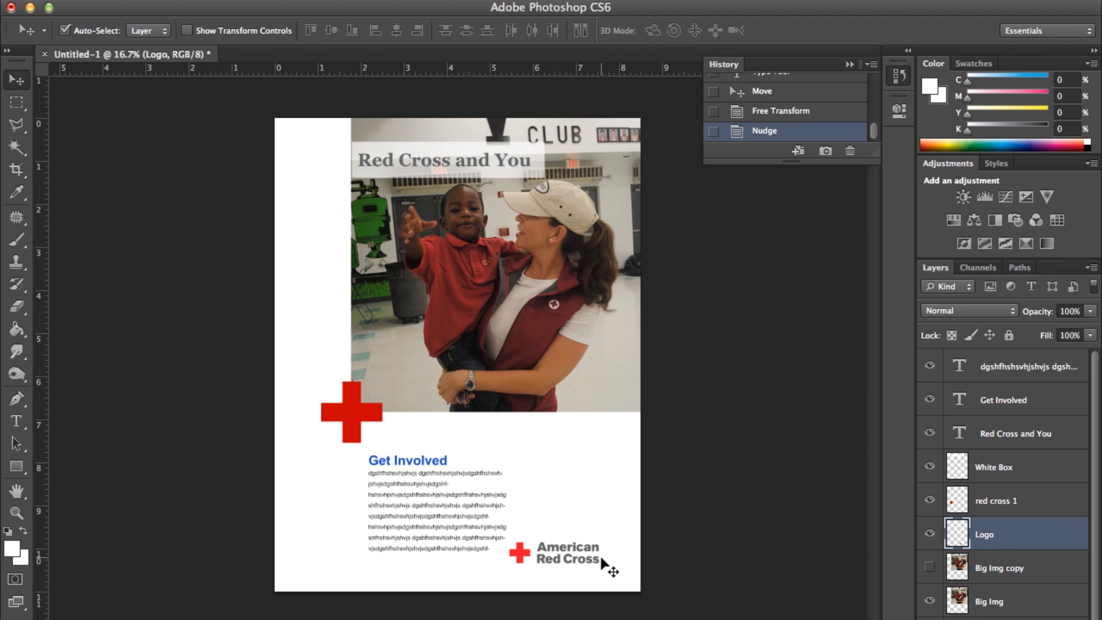
key("shift+Right")
key("shift+Right")
key("shift+Right")
key("shift+Right")
key("shift+Right")
key("shift+Right")
key("shift+Right")
key("shift+Right")
key("shift+Right")
key("shift+Right")
key("shift+Right")
key("shift+Right")
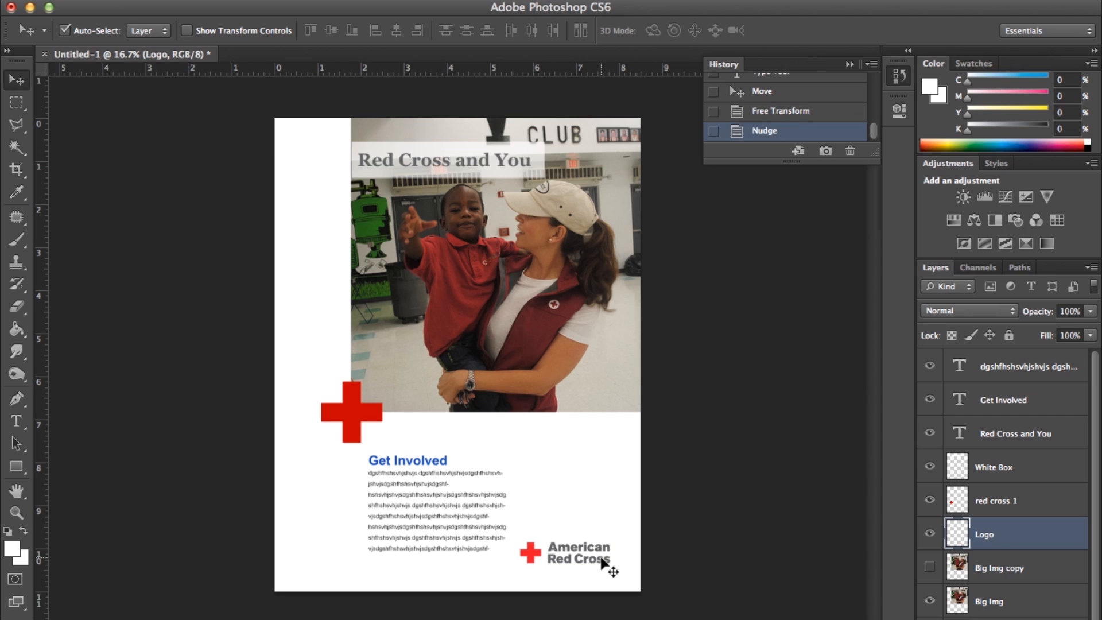
key("shift+Down")
key("shift+Down")
key("shift+Down")
key("shift+Down")
key("shift+Down")
key("shift+Down")
key("shift+Down")
key("shift+Down")
key("shift+Down")
key("shift+Down")
key("shift+Down")
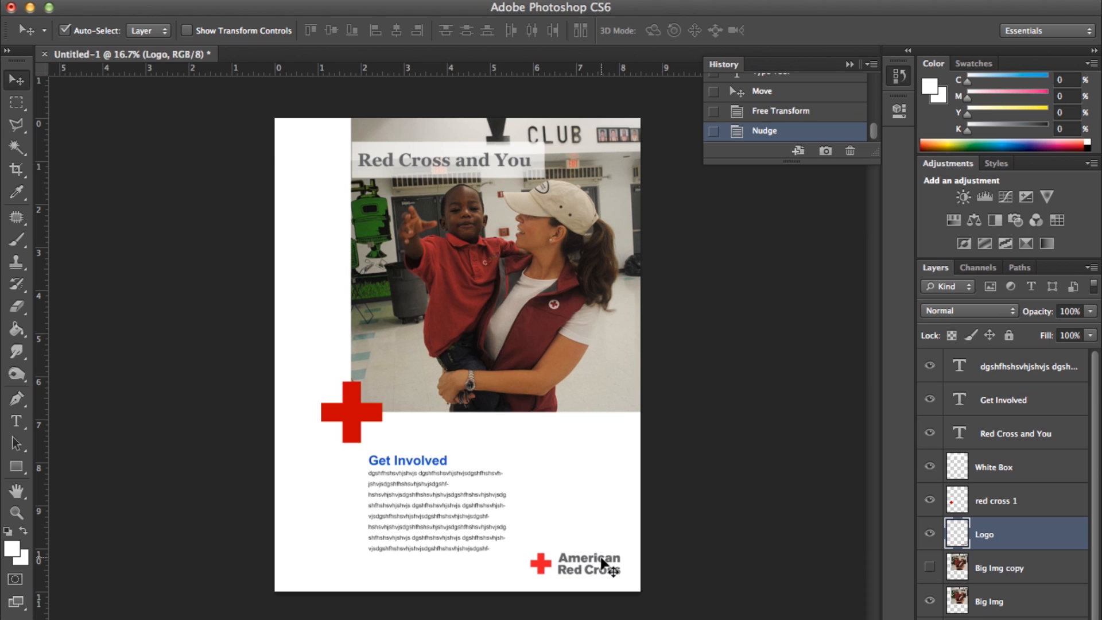
key("shift+Down")
left_click(613, 474)
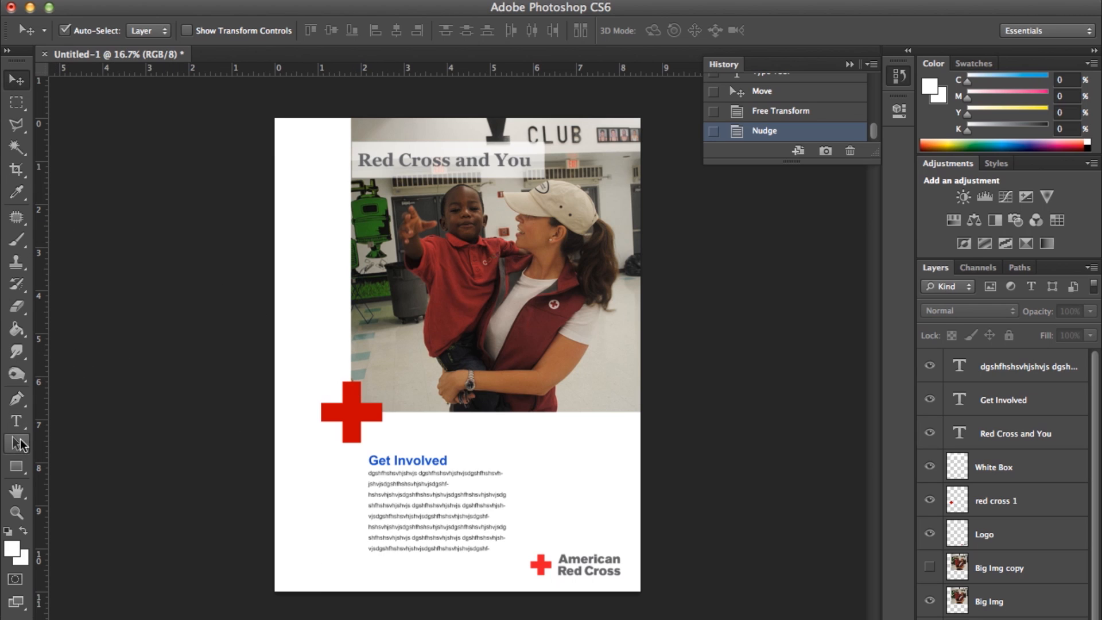
left_click(16, 421)
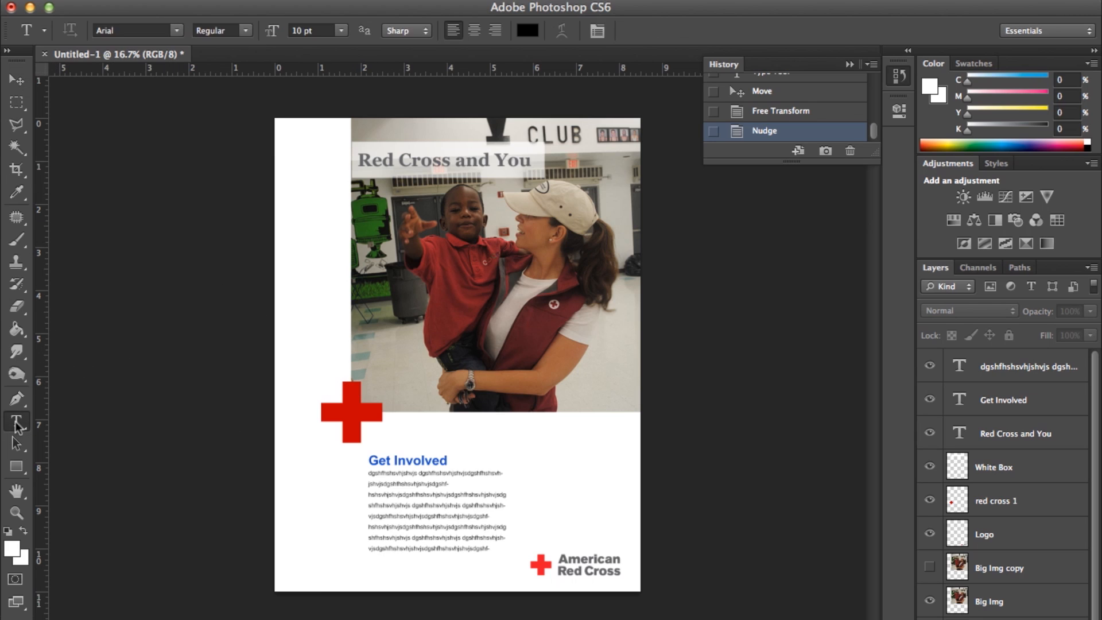
left_click(357, 567)
type("www.redcross")
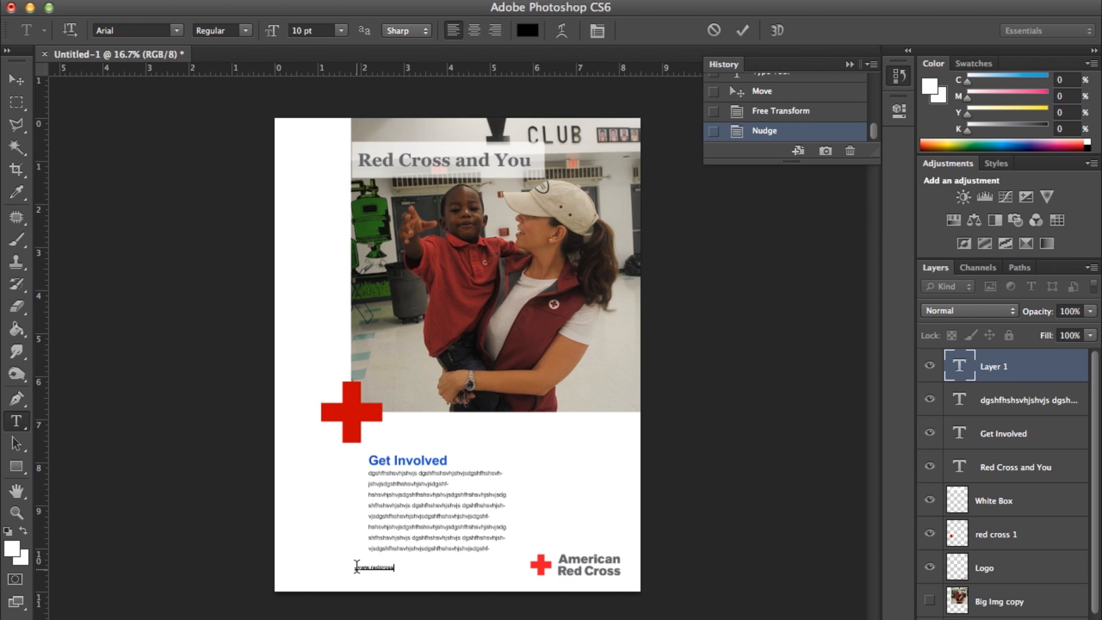
type(".org")
left_click_drag(404, 567, 335, 571)
- Move the web address text across the page so it sits just left of the logo, near its baseline
left_click(9, 82)
left_click(164, 367)
left_click_drag(380, 568, 489, 573)
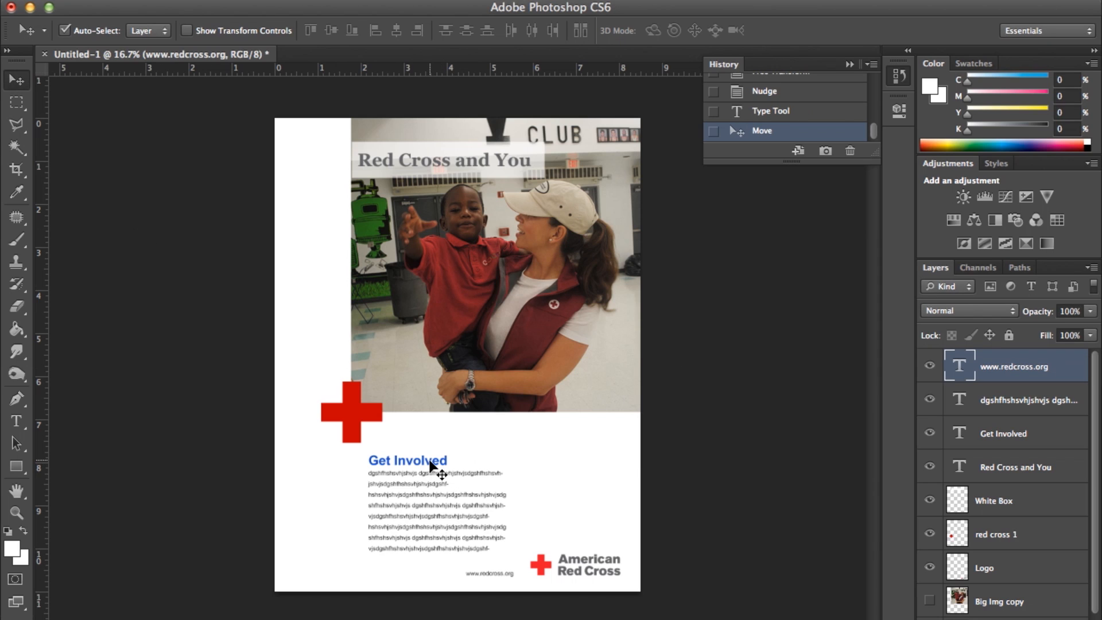